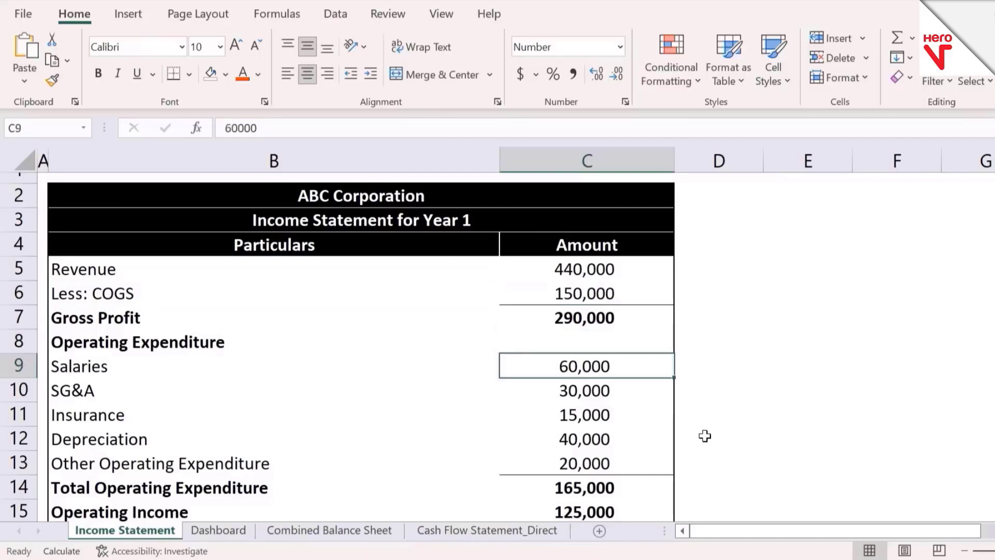
# Step: Start a particulars list beside the income statement, entering COGS in E5 and Salaries in E6
pyautogui.press('Left')
pyautogui.press('Down')
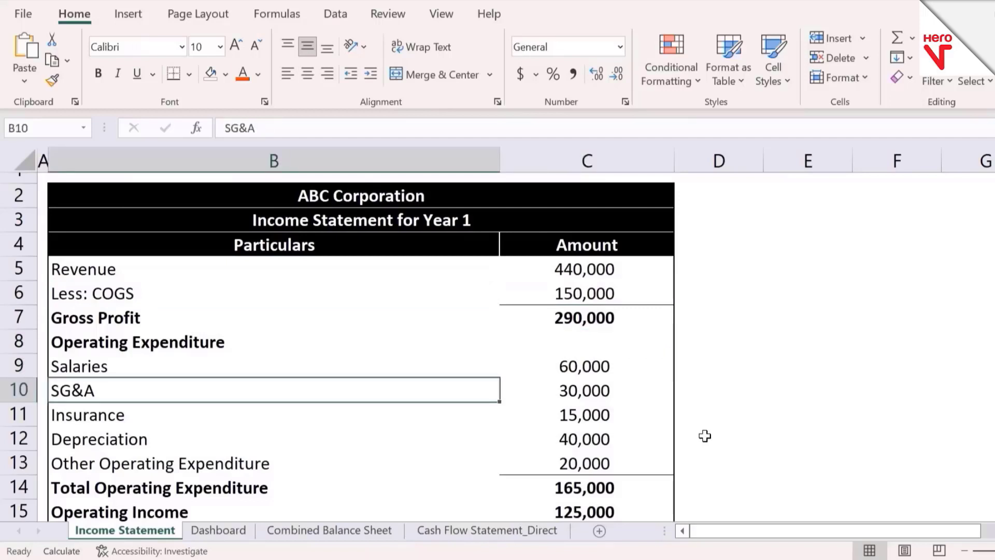
pyautogui.press('Up')
pyautogui.press('Up')
pyautogui.press('Up')
pyautogui.press('Up')
pyautogui.press('Up')
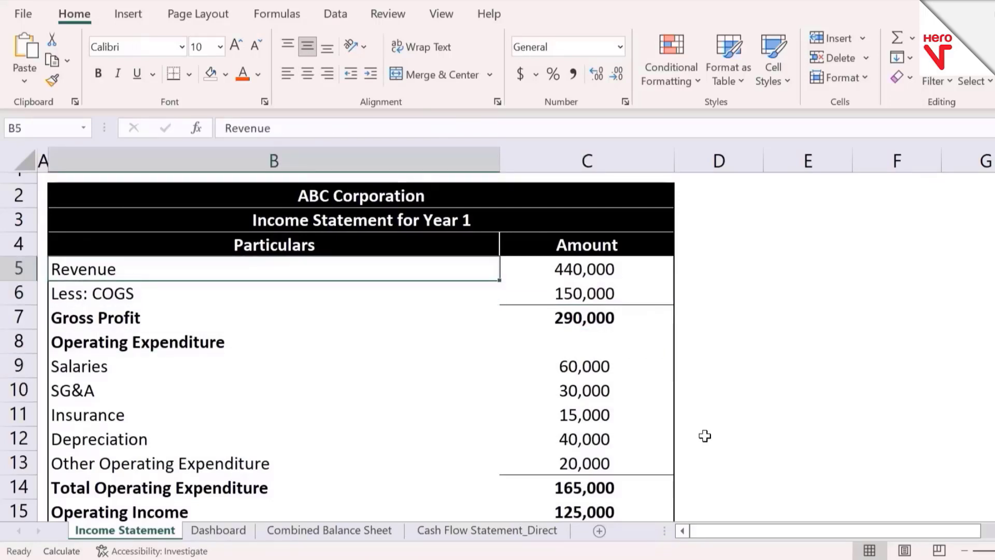
pyautogui.press('Right')
pyautogui.press('Right')
pyautogui.press('Right')
pyautogui.press('Right')
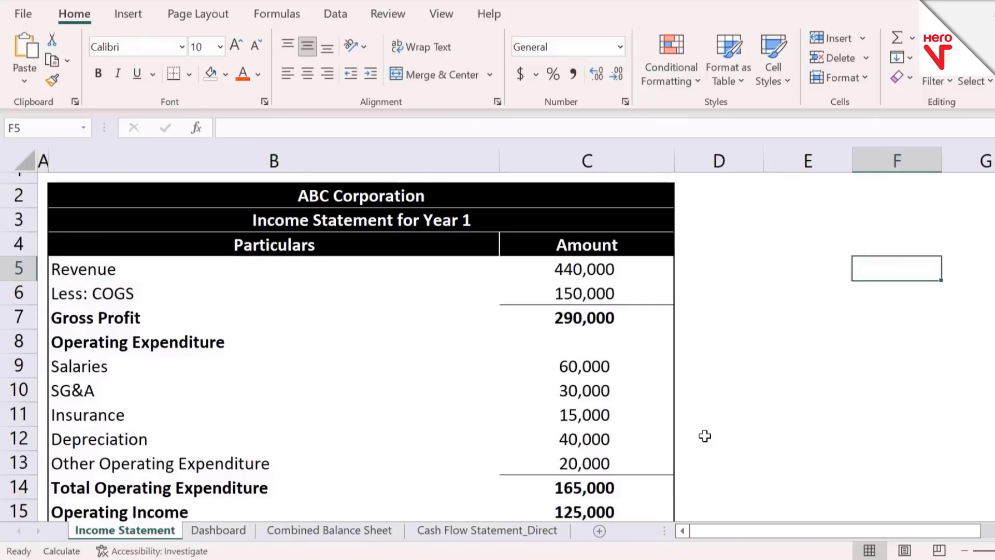
pyautogui.press('Left')
pyautogui.write('=')
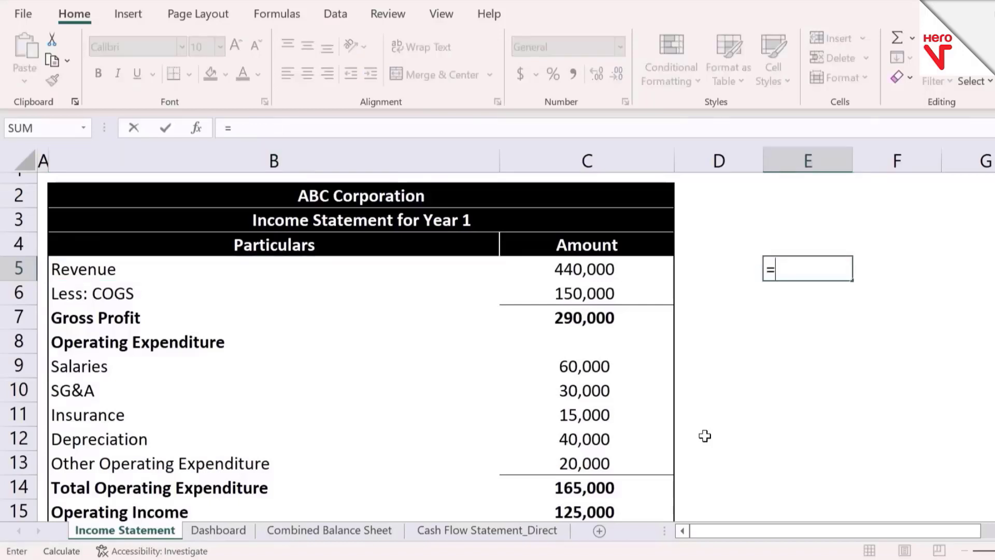
pyautogui.press('Escape')
pyautogui.write('COGS')
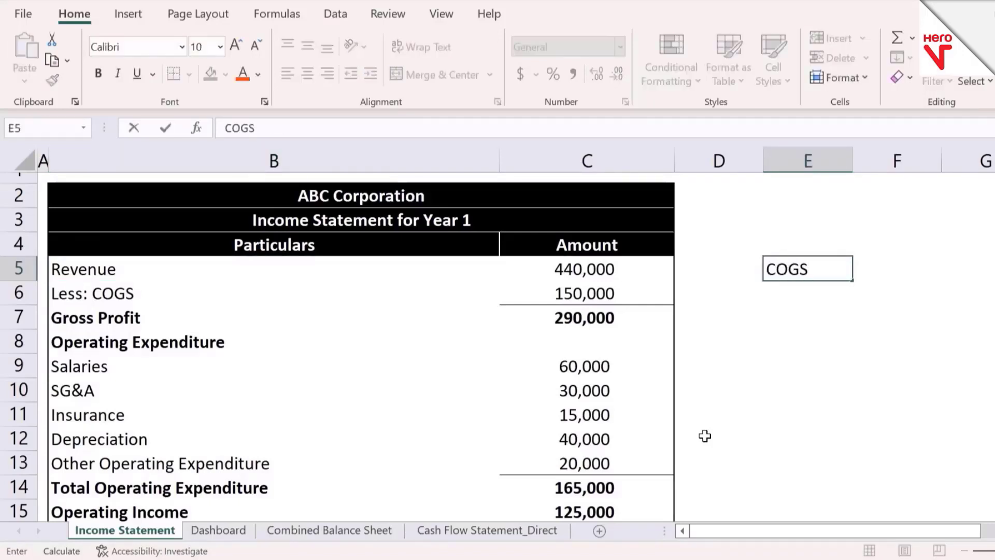
pyautogui.press('Return')
pyautogui.write('Salaries')
pyautogui.press('Return')
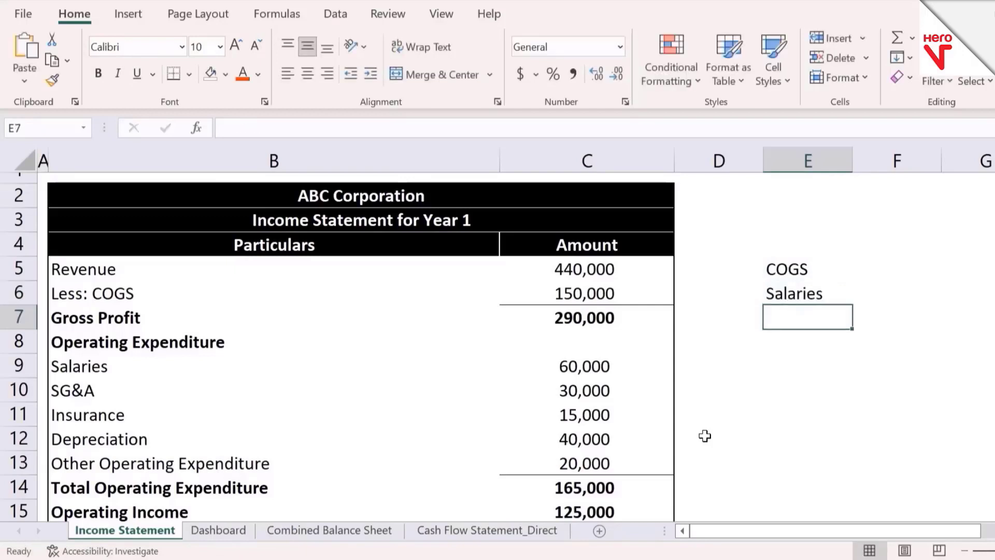
# Step: Continue the list with SG&A, Insurance and Depreciation in E7 to E9
pyautogui.write('G&A')
pyautogui.press('Return')
pyautogui.write('Insurance')
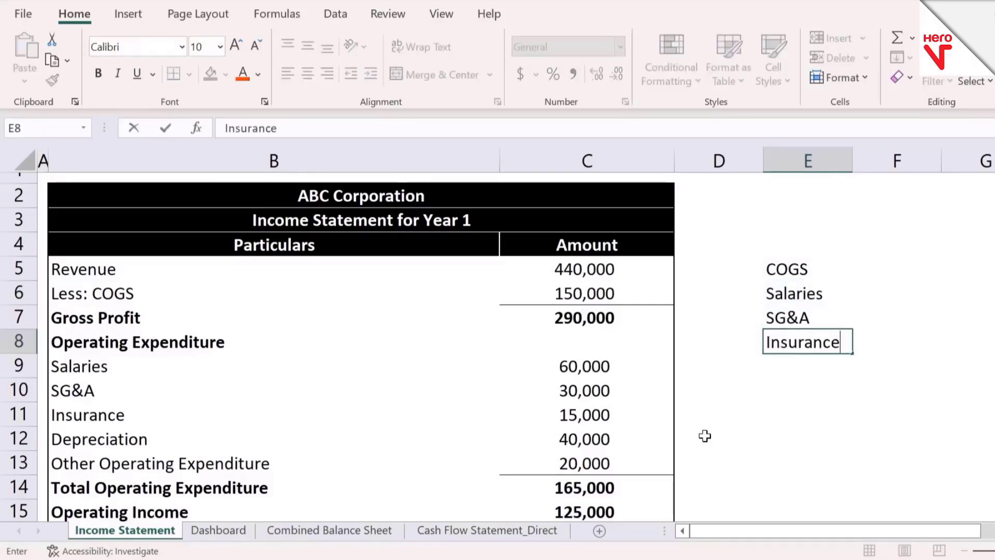
pyautogui.press('Return')
pyautogui.write('Depreciation')
pyautogui.press('Return')
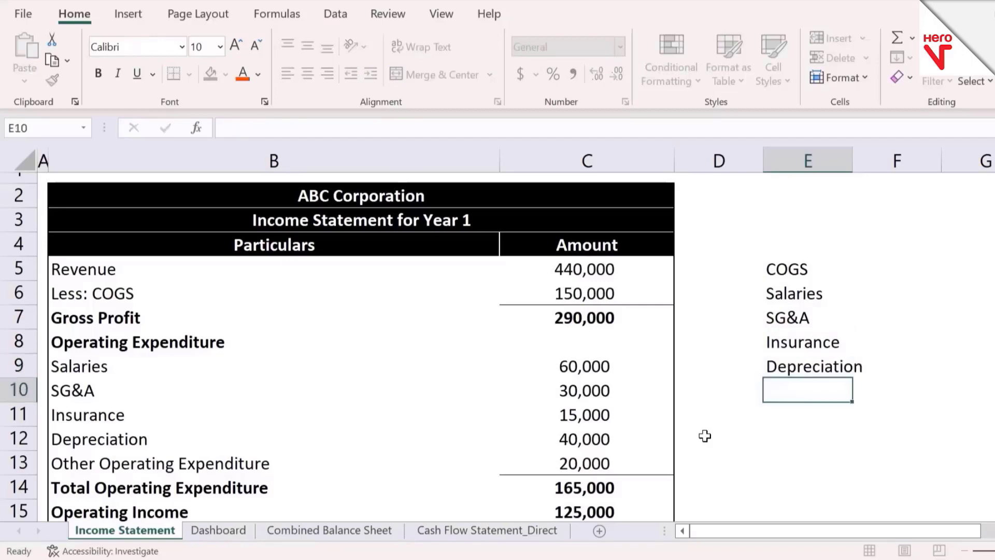
# Step: Complete the list with Interest Expense, Tax Expense and Net Income in E10 to E12
pyautogui.scroll(-2, 705, 435)
pyautogui.write('Interest Expense')
pyautogui.press('Return')
pyautogui.write('Ta')
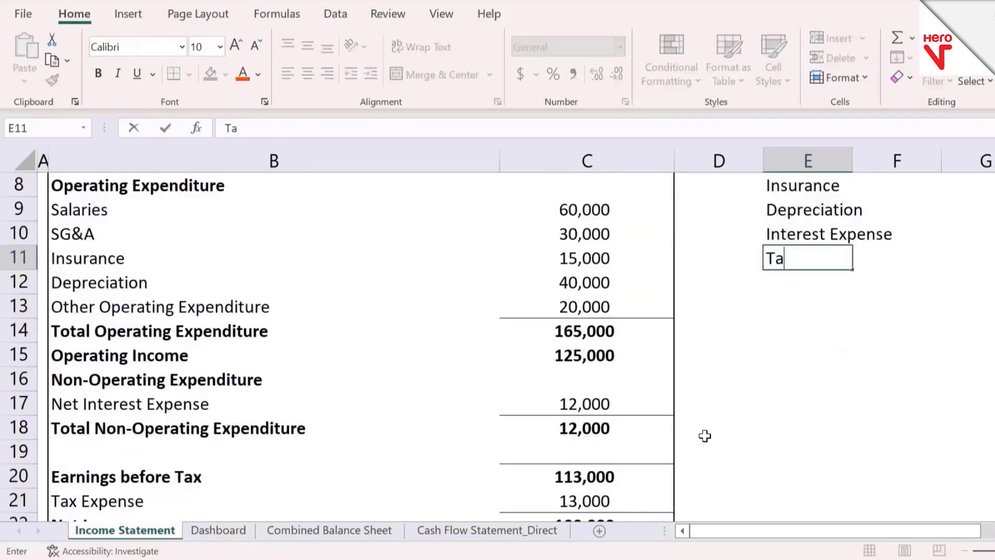
pyautogui.write('x Expense')
pyautogui.press('Return')
pyautogui.scroll(-1, 705, 436)
pyautogui.write('Net Income')
pyautogui.press('Return')
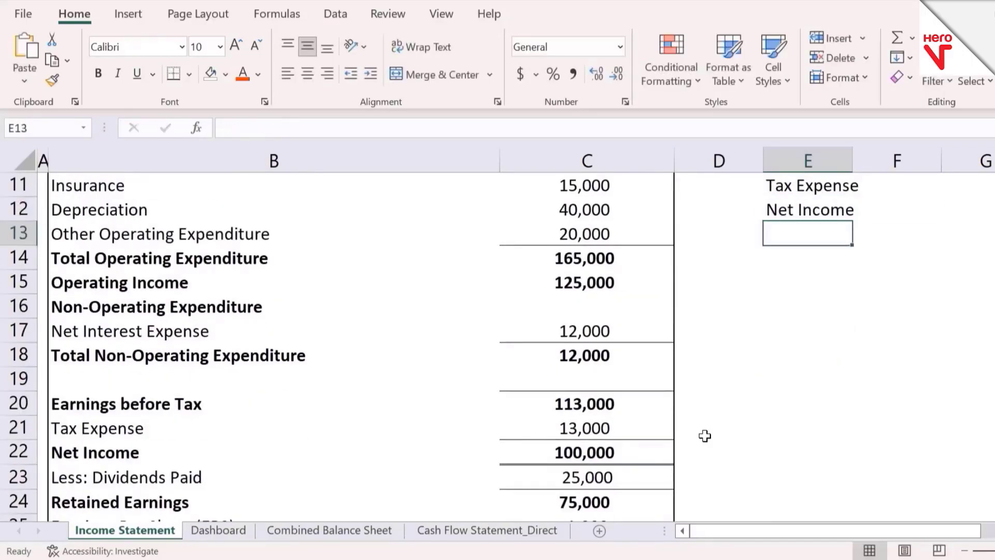
# Step: Add the headers Particulars in E4 and Amount in F4 above the list
pyautogui.hotkey('ctrl', 'Up')
pyautogui.hotkey('ctrl', 'Up')
pyautogui.scroll(2, 705, 435)
pyautogui.press('Up')
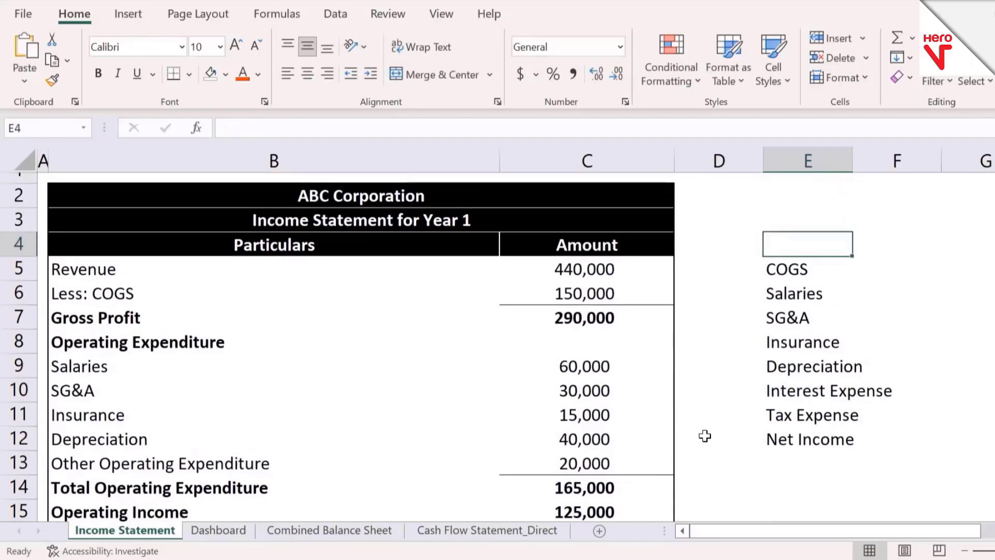
pyautogui.write('Particulars')
pyautogui.press('Tab')
pyautogui.write('Ao')
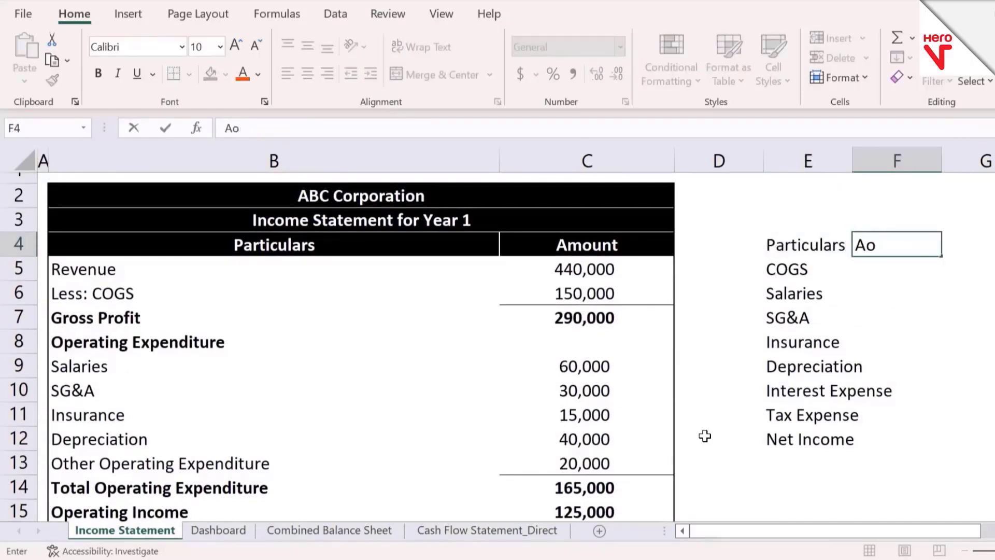
pyautogui.write('ount')
pyautogui.press('Return')
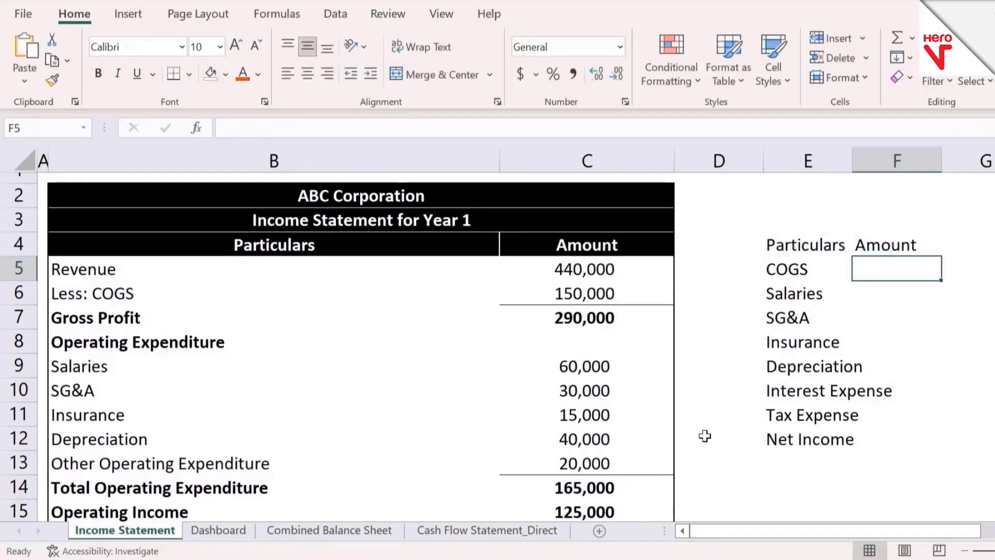
# Step: Link the COGS amount in F5 to cell C6 of the income statement
pyautogui.write('=')
pyautogui.press('Left')
pyautogui.press('Left')
pyautogui.press('Left')
pyautogui.press('Down')
pyautogui.press('Return')
# Step: Link the Salaries amount in F6 to cell C9 of the income statement
pyautogui.write('=')
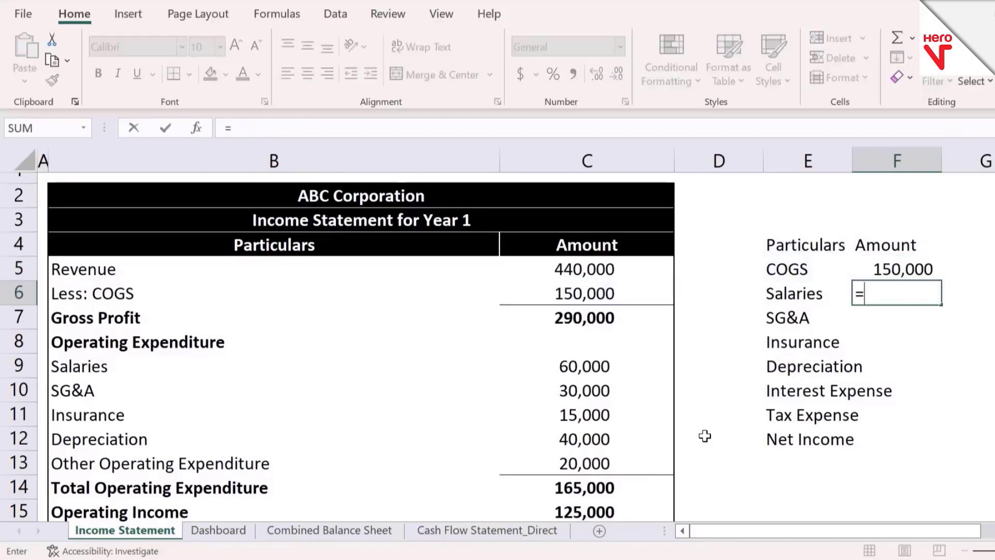
pyautogui.press('Left')
pyautogui.press('Left')
pyautogui.press('Left')
pyautogui.press('Down')
# Step: Link the SG&A amount in F7 to cell C10 of the income statement
pyautogui.press('Down')
pyautogui.press('Down')
pyautogui.press('Return')
pyautogui.write('=')
pyautogui.press('Down')
pyautogui.press('Left')
pyautogui.press('Left')
pyautogui.press('Left')
# Step: Link the Insurance amount in F8 to cell C11 of the income statement
pyautogui.press('Down')
pyautogui.press('Down')
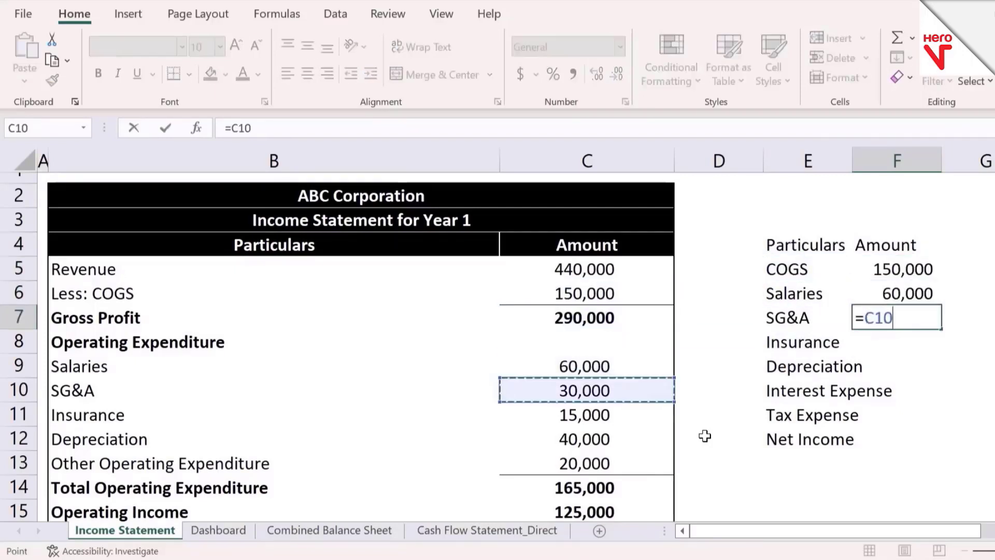
pyautogui.press('Return')
pyautogui.write('=')
pyautogui.press('Left')
pyautogui.press('Left')
pyautogui.press('Left')
# Step: Link the Depreciation amount in F9 to cell C12 of the income statement
pyautogui.press('Down')
pyautogui.press('Down')
pyautogui.press('Down')
pyautogui.press('Return')
pyautogui.write('=')
pyautogui.press('Left')
pyautogui.press('Left')
# Step: Link the Interest Expense amount in F10 to the non-operating interest expense in column C of the income statement
pyautogui.press('Down')
pyautogui.press('Down')
pyautogui.press('Down')
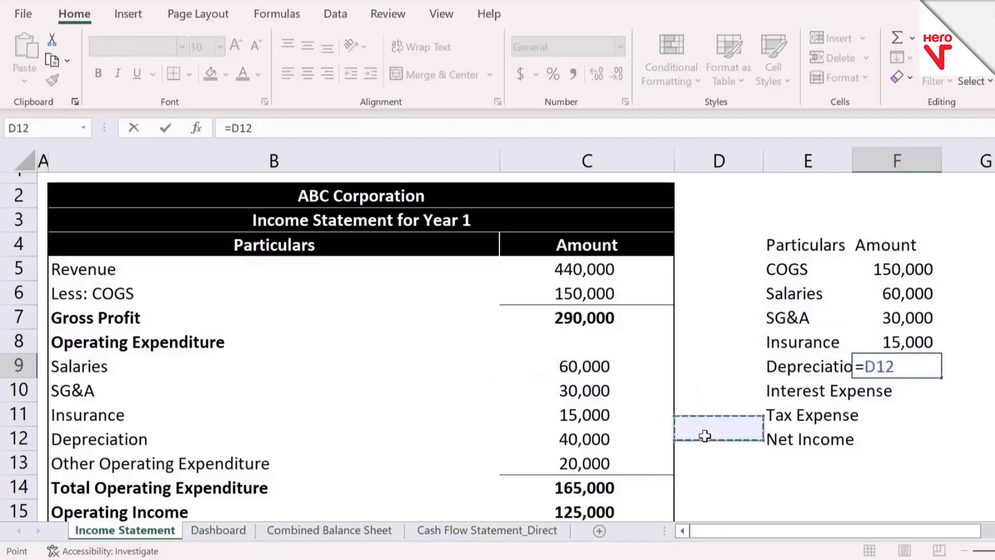
pyautogui.press('Left')
pyautogui.press('Return')
pyautogui.write('=')
pyautogui.press('Left')
pyautogui.press('Left')
pyautogui.press('Left')
# Step: Link the Tax Expense amount in F11 to cell C21 of the income statement
pyautogui.press('Down')
pyautogui.press('Down')
pyautogui.press('Down')
pyautogui.press('Down')
pyautogui.press('Down')
pyautogui.press('Down')
pyautogui.press('Down')
pyautogui.press('Down')
pyautogui.press('Down')
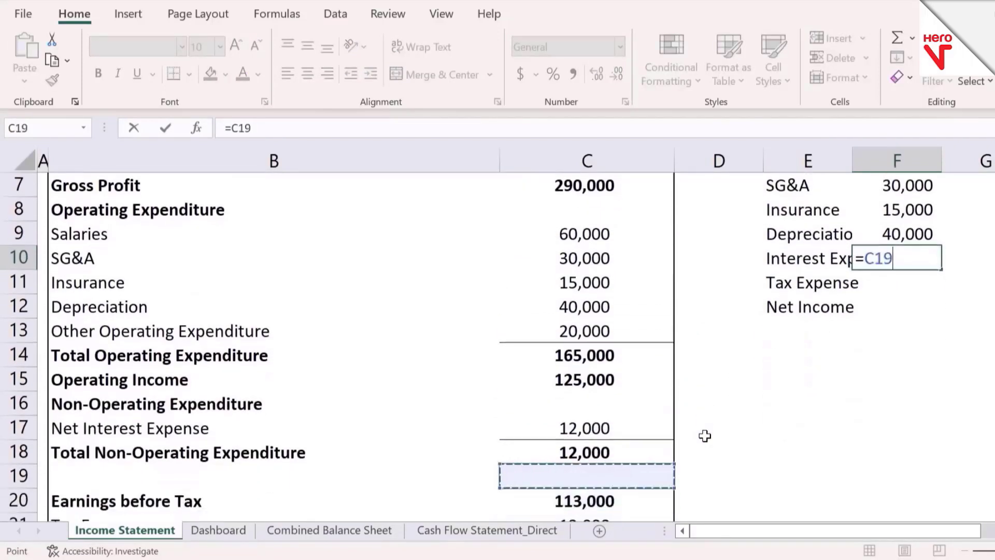
pyautogui.press('Up')
pyautogui.press('Return')
pyautogui.write('=')
pyautogui.press('Left')
pyautogui.press('Left')
pyautogui.press('Down')
pyautogui.press('Down')
pyautogui.press('Down')
pyautogui.press('Down')
pyautogui.press('Left')
# Step: Link the Net Income amount in F12 to cell C22 of the income statement
pyautogui.press('Down')
pyautogui.press('Down')
pyautogui.press('Down')
pyautogui.press('Down')
pyautogui.press('Down')
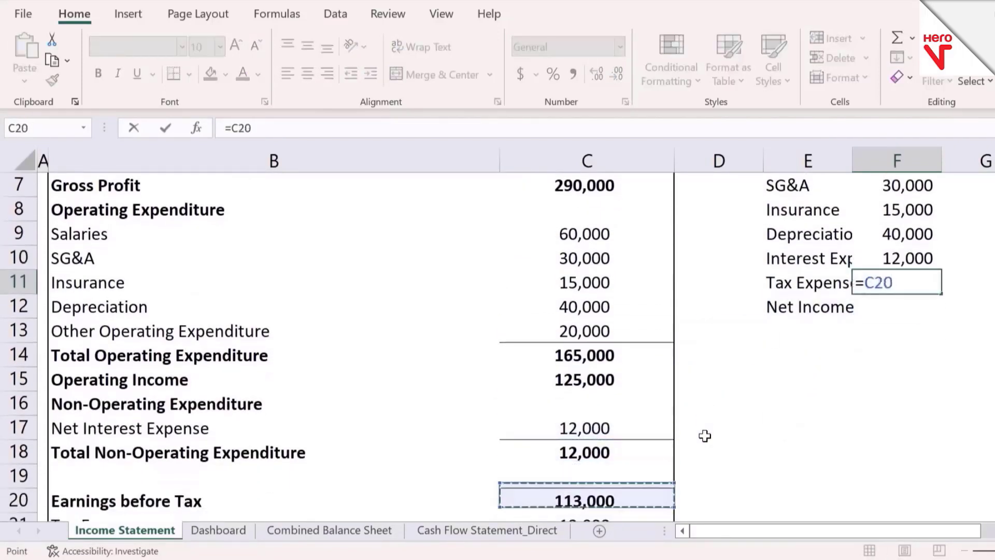
pyautogui.press('Down')
pyautogui.press('Down')
pyautogui.press('Down')
pyautogui.press('Up')
pyautogui.press('Up')
pyautogui.press('Return')
pyautogui.write('=')
pyautogui.press('Left')
pyautogui.press('Left')
pyautogui.press('Down')
pyautogui.press('Down')
pyautogui.press('Left')
pyautogui.press('Left')
# Step: Move the Interest Expense, Tax Expense and Net Income rows in E10:F12 down one row to free row 10
pyautogui.press('Down')
pyautogui.press('Down')
pyautogui.press('Down')
pyautogui.press('Down')
pyautogui.press('Down')
pyautogui.press('Down')
pyautogui.press('Down')
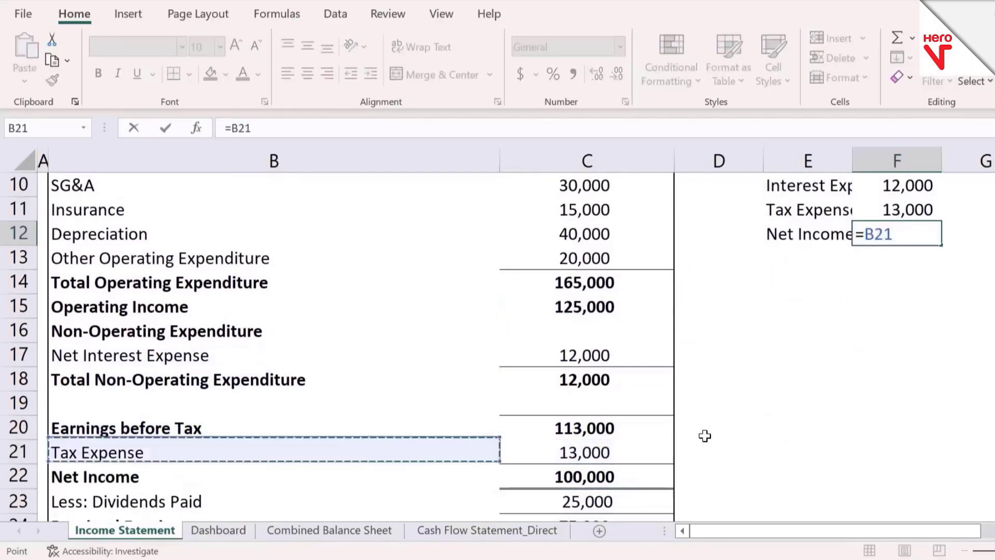
pyautogui.press('Down')
pyautogui.press('Down')
pyautogui.press('Right')
pyautogui.press('Up')
pyautogui.press('Return')
pyautogui.hotkey('ctrl', 'Up')
pyautogui.hotkey('ctrl', 'Up')
pyautogui.press('Left')
pyautogui.press('Down')
pyautogui.press('Down')
pyautogui.press('Down')
pyautogui.press('Down')
pyautogui.press('Down')
pyautogui.press('Down')
pyautogui.hotkey('shift', 'Down')
pyautogui.hotkey('shift', 'Down')
pyautogui.hotkey('shift', 'Right')
pyautogui.hotkey('ctrl', 'x')
pyautogui.press('Down')
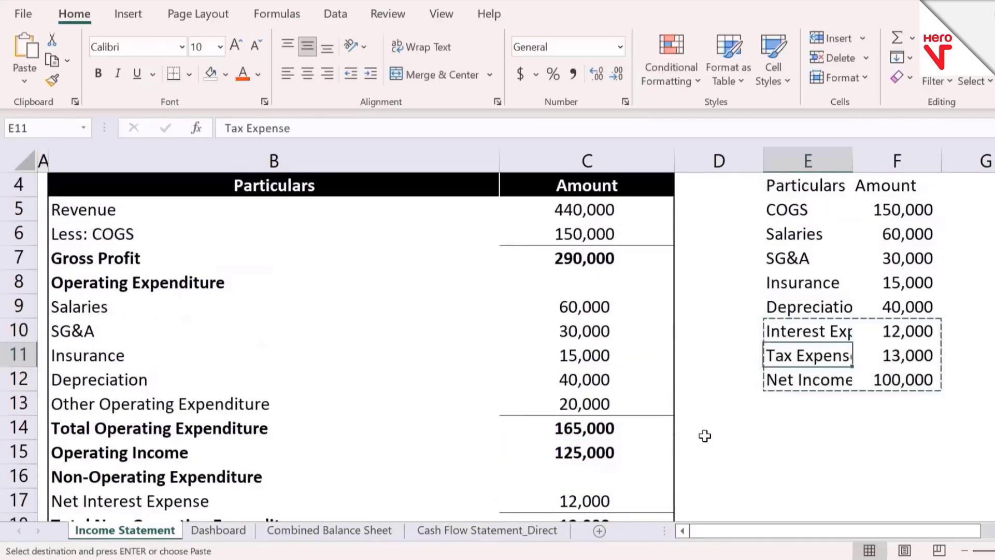
pyautogui.press('Return')
# Step: Enter Other Operating Expenditure in E10 and link its amount in F10 to cell C13
pyautogui.press('Up')
pyautogui.write('O')
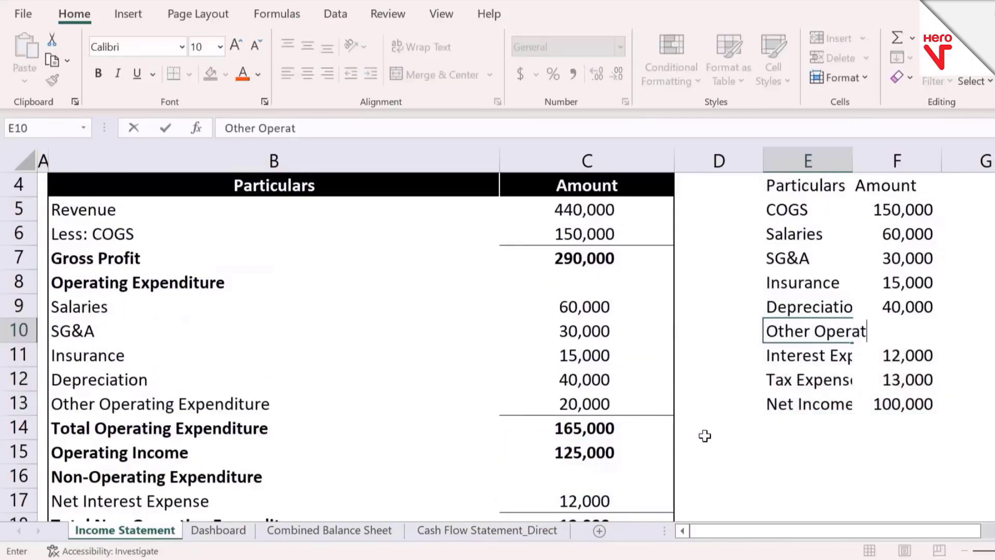
pyautogui.write('ther Operating Expenditure')
pyautogui.press('Tab')
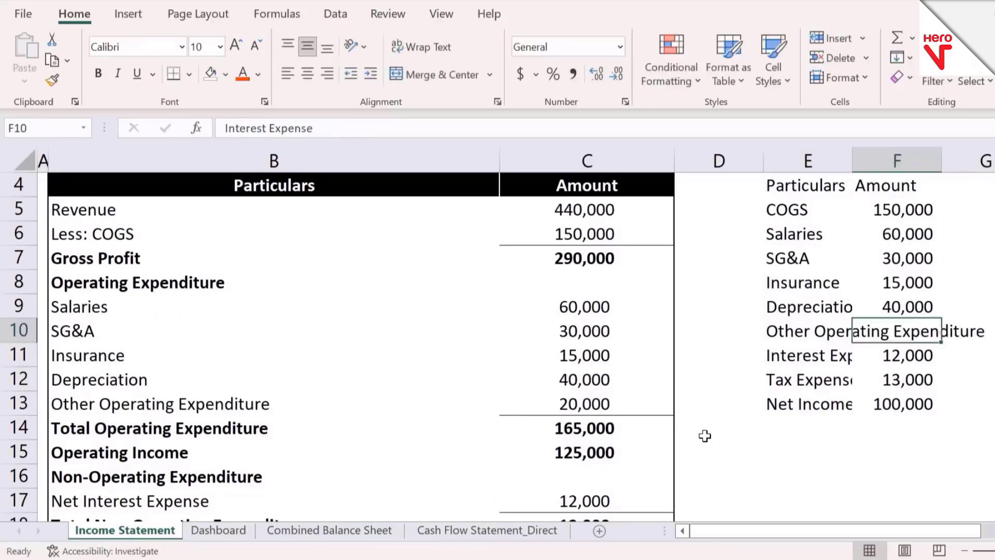
pyautogui.write('=')
pyautogui.press('Left')
pyautogui.press('Left')
pyautogui.press('Down')
pyautogui.press('Down')
pyautogui.press('Left')
pyautogui.press('Down')
pyautogui.press('Return')
# Step: Total the Amount column of the new list with AutoSum in F14
pyautogui.press('Down')
pyautogui.press('Down')
pyautogui.press('Down')
pyautogui.scroll(-3, 704, 435)
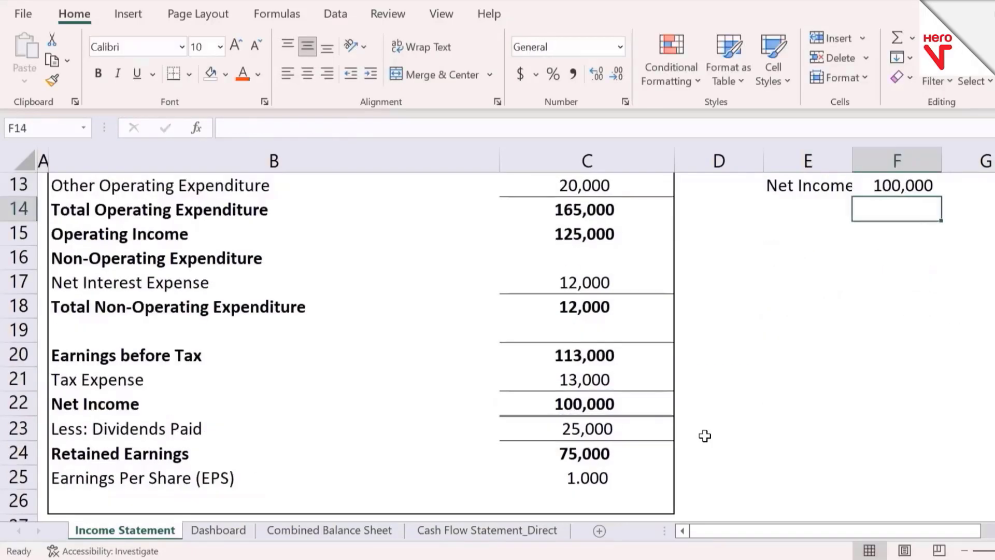
pyautogui.hotkey('alt', '=')
pyautogui.press('Return')
# Step: Auto-fit the width of column E to its longest entry
pyautogui.hotkey('ctrl', 'Up')
pyautogui.hotkey('ctrl', 'Up')
pyautogui.hotkey('ctrl', 'Up')
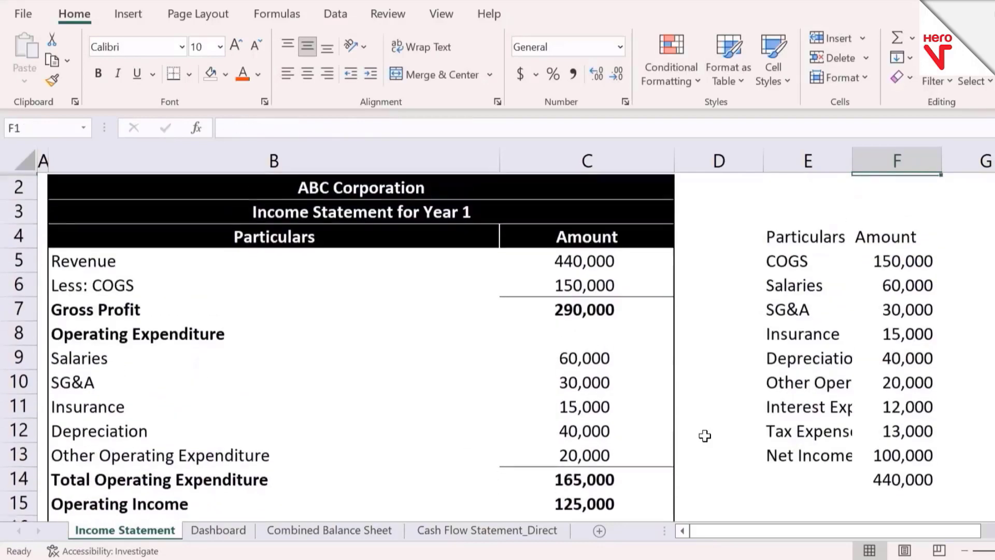
pyautogui.press('Down')
pyautogui.press('Down')
pyautogui.press('Left')
pyautogui.press('Down')
pyautogui.press('Down')
pyautogui.hotkey('ctrl', 'space')
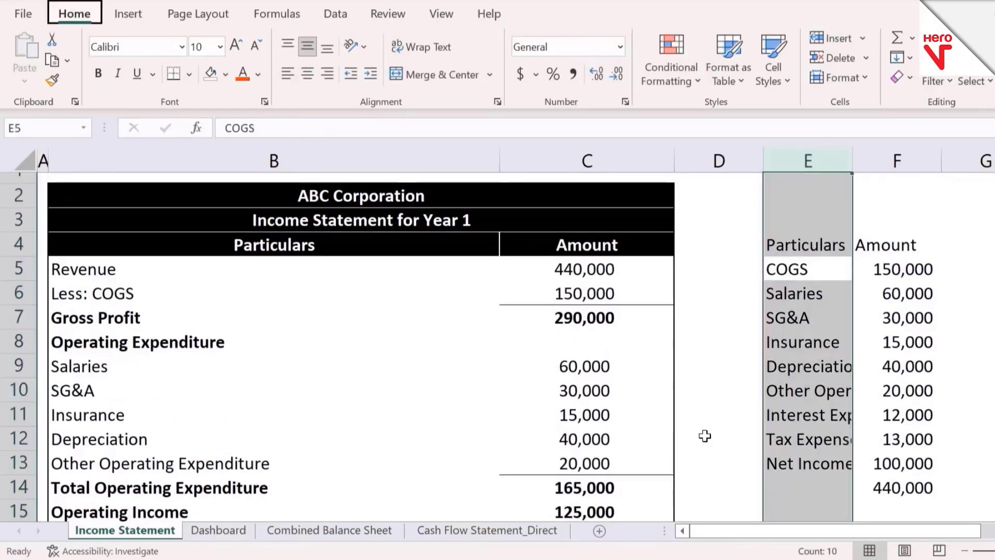
pyautogui.press('h')
pyautogui.press('o')
pyautogui.press('i')
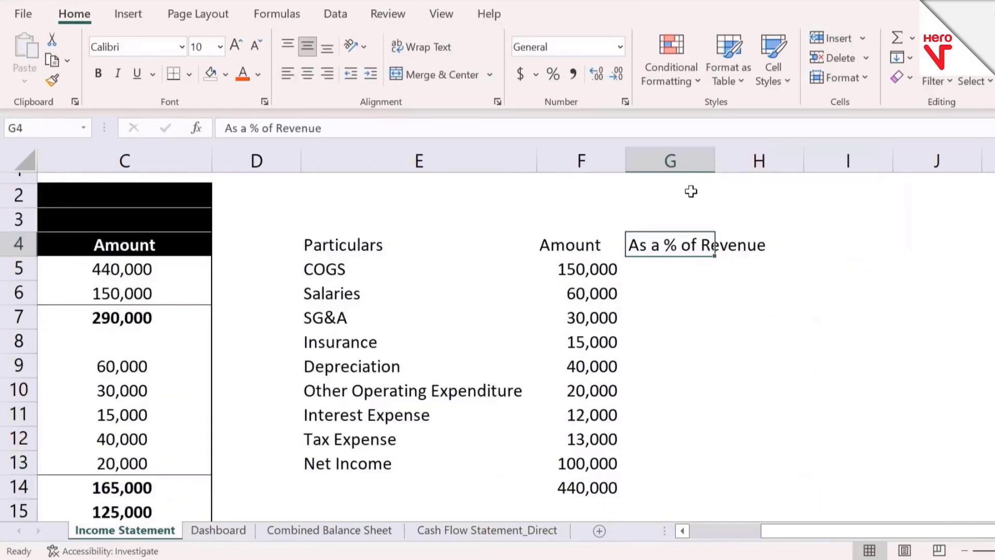
# Step: Fit column G to its As a % of Revenue header and divide the COGS amount by the F14 total in G5
pyautogui.doubleClick(717, 164)
pyautogui.press('Down')
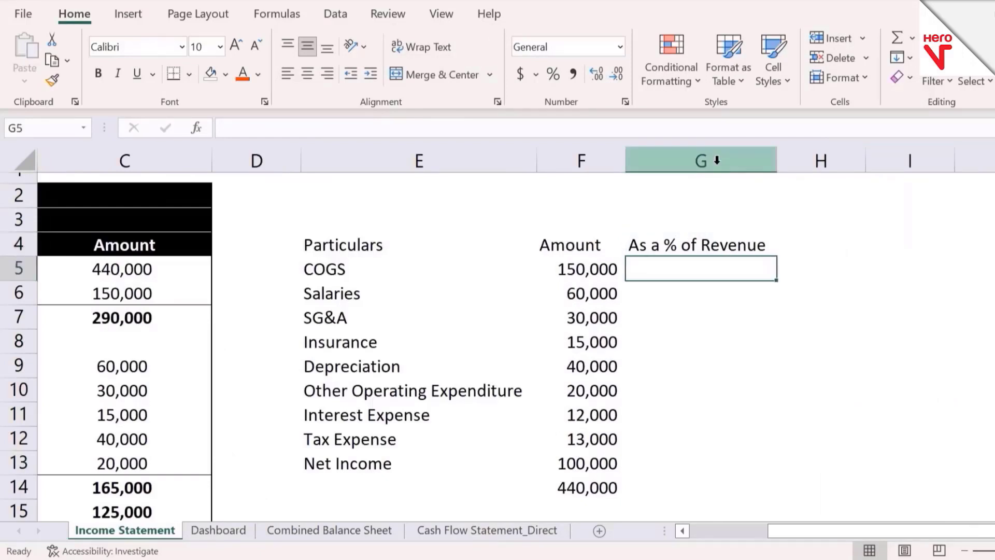
pyautogui.write('=')
pyautogui.press('Left')
pyautogui.write('/')
pyautogui.press('Down')
pyautogui.press('Down')
pyautogui.press('Down')
pyautogui.press('Down')
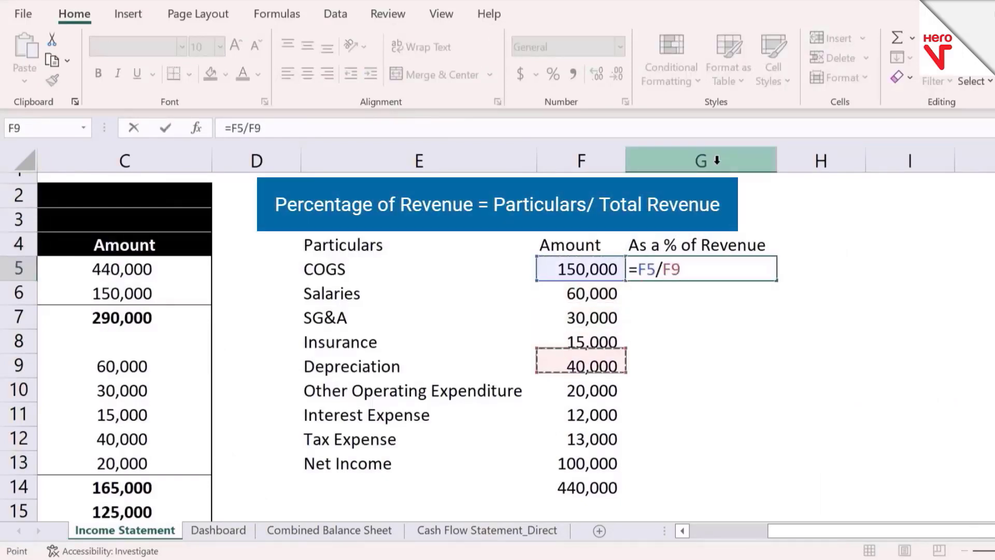
pyautogui.press('Down')
pyautogui.press('Down')
pyautogui.press('Down')
pyautogui.press('Down')
pyautogui.press('Down')
pyautogui.press('Return')
# Step: Make the F14 reference in the G5 formula absolute, giving =F5/$F$14
pyautogui.press('Up')
pyautogui.press('F2')
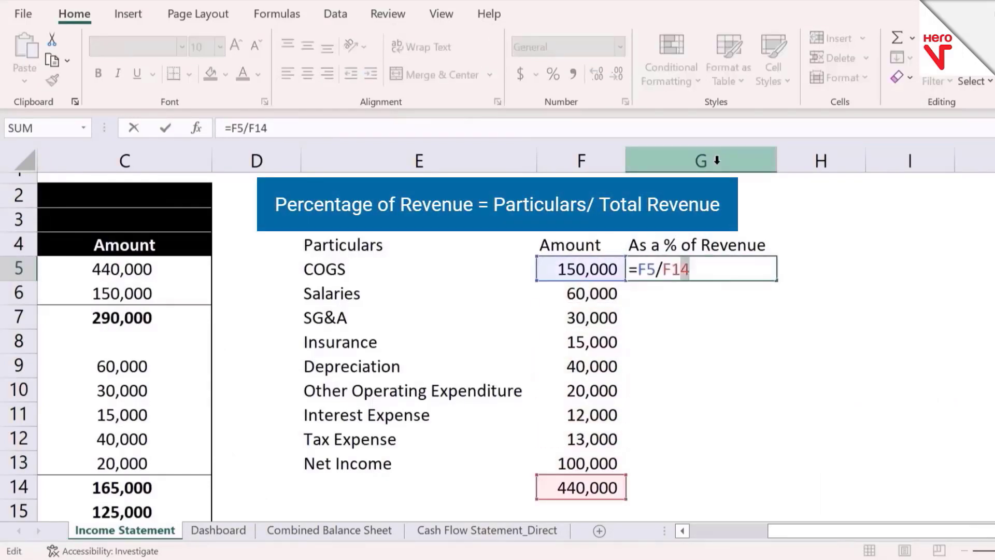
pyautogui.press('F4')
pyautogui.press('Return')
# Step: Fill the G5 formula down through G14 and format the range as percentages
pyautogui.press('Up')
pyautogui.hotkey('shift', 'Down')
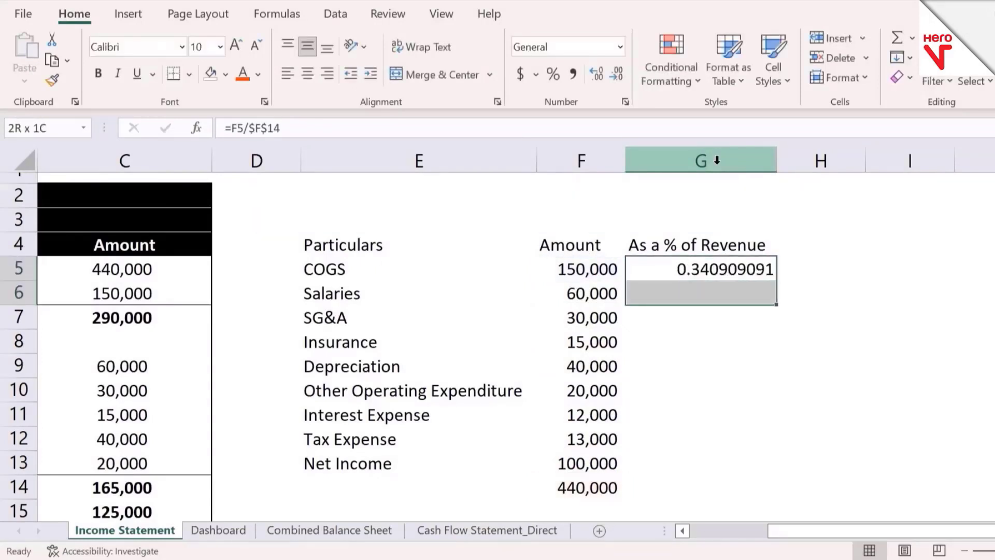
pyautogui.hotkey('shift', 'Down')
pyautogui.hotkey('shift', 'Down')
pyautogui.hotkey('shift', 'Down')
pyautogui.hotkey('shift', 'Down')
pyautogui.hotkey('shift', 'Down')
pyautogui.hotkey('shift', 'Down')
pyautogui.hotkey('shift', 'Down')
pyautogui.hotkey('shift', 'Down')
pyautogui.hotkey('ctrl', 'd')
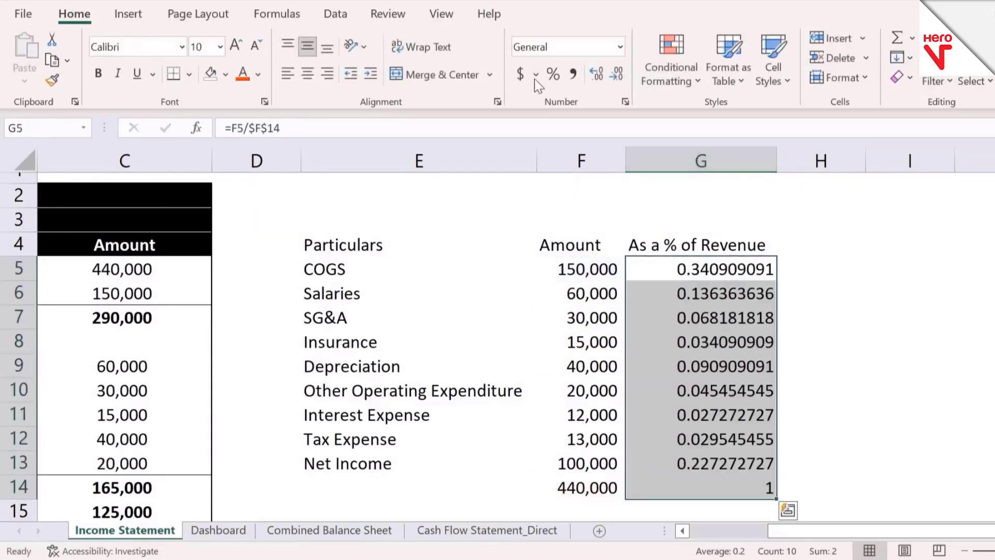
pyautogui.click(553, 73)
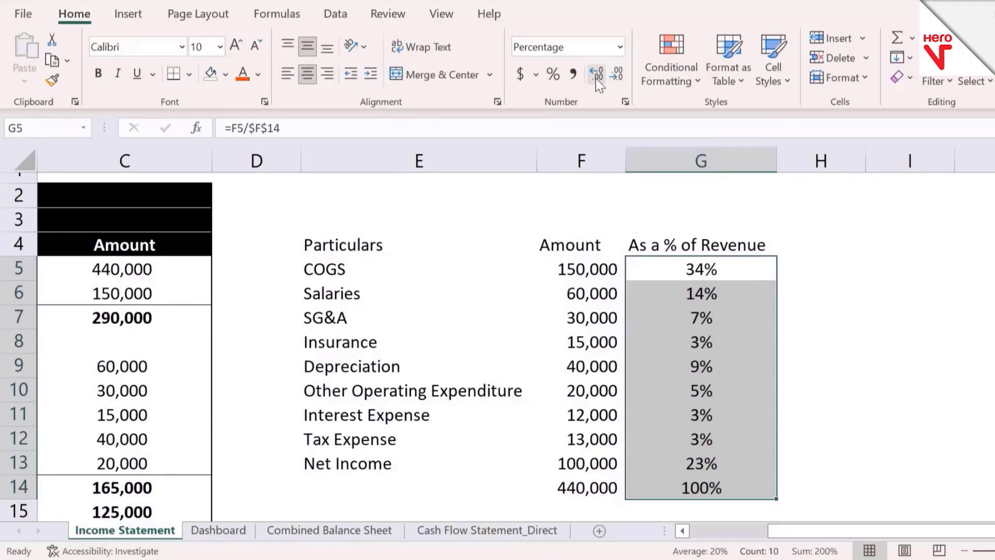
# Step: Make the helper table's header row E4:G4 bold
pyautogui.press('Left')
pyautogui.press('Left')
pyautogui.press('Up')
pyautogui.hotkey('shift', 'Right')
pyautogui.hotkey('shift', 'Right')
pyautogui.hotkey('ctrl', 'b')
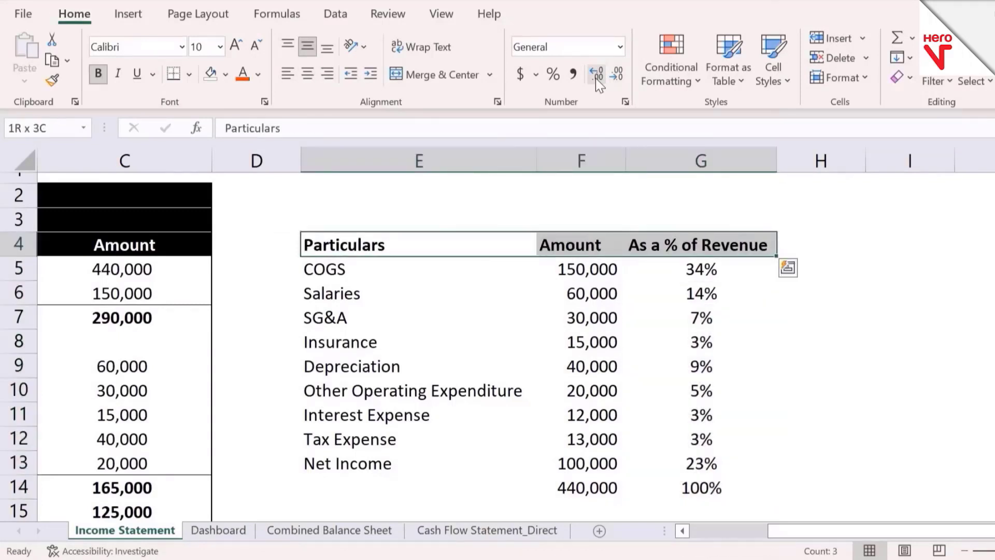
pyautogui.press('Down')
pyautogui.press('Up')
pyautogui.hotkey('ctrl', 'shift', 'Down')
pyautogui.hotkey('shift', 'Right')
pyautogui.hotkey('shift', 'Right')
pyautogui.click(190, 75)
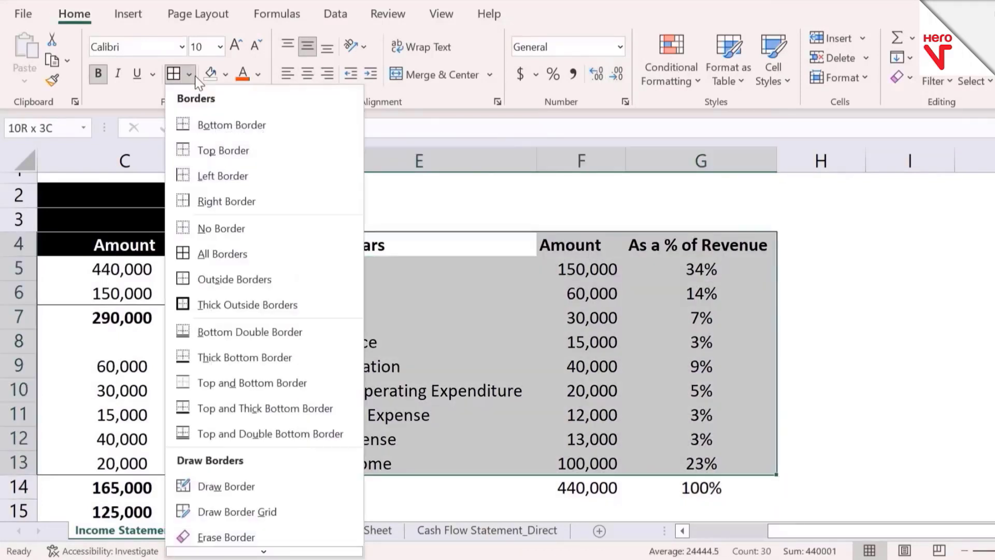
pyautogui.press('Escape')
# Step: Apply all borders to the whole helper table E4:G14, including the total row
pyautogui.press('Down')
pyautogui.press('Up')
pyautogui.hotkey('shift', 'Right')
pyautogui.hotkey('ctrl', 'shift', 'Down')
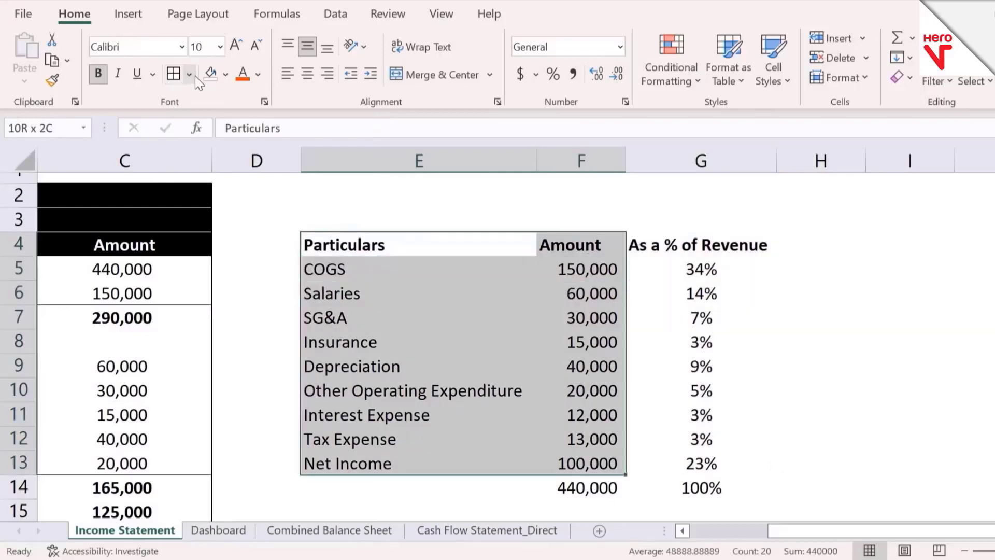
pyautogui.hotkey('shift', 'Down')
pyautogui.hotkey('shift', 'Right')
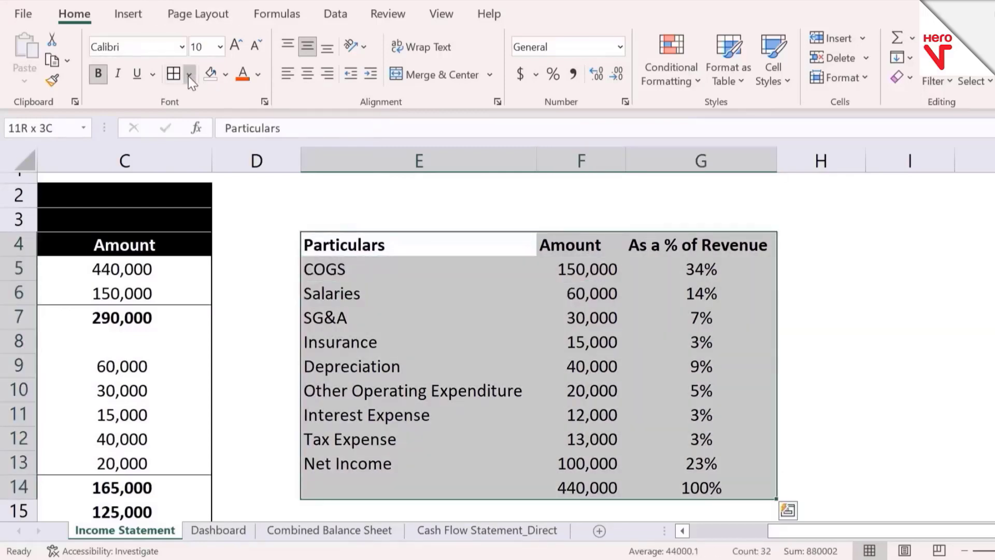
pyautogui.click(189, 76)
pyautogui.moveTo(272, 551)
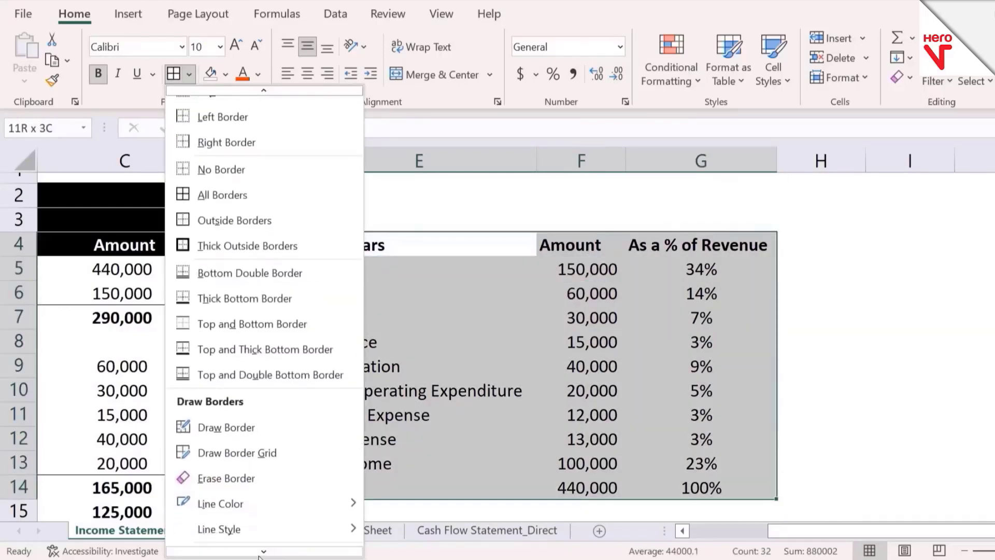
pyautogui.click(389, 402)
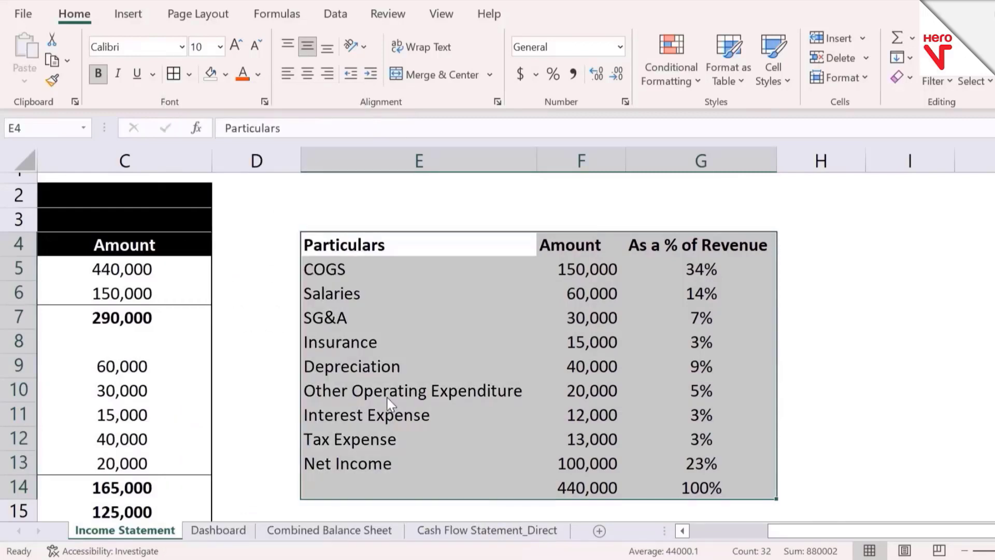
pyautogui.press('Down')
pyautogui.press('Up')
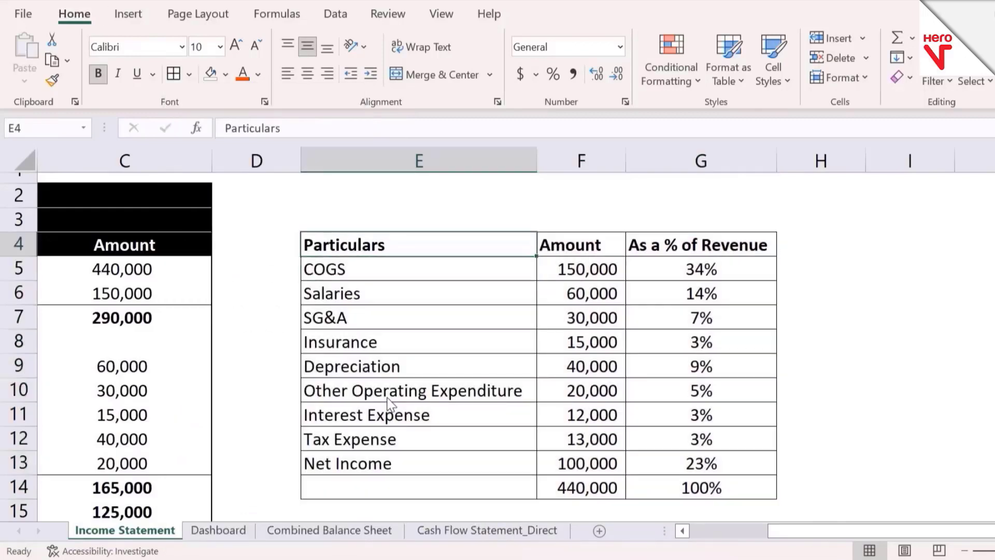
# Step: Insert an empty 2-D pie chart on the Dashboard sheet and relocate it to cell A18 by cutting and pasting
pyautogui.hotkey('ctrl', 'pagedown')
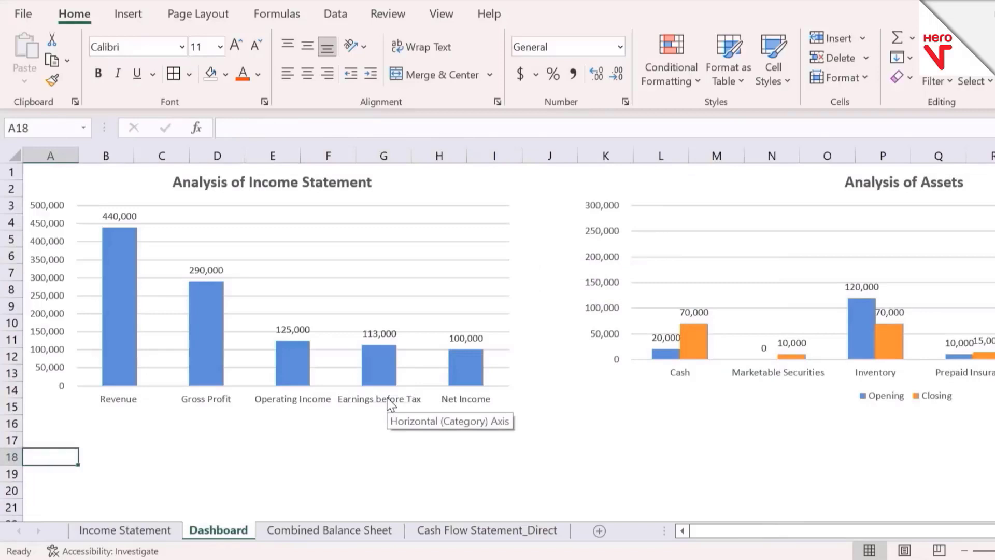
pyautogui.click(132, 19)
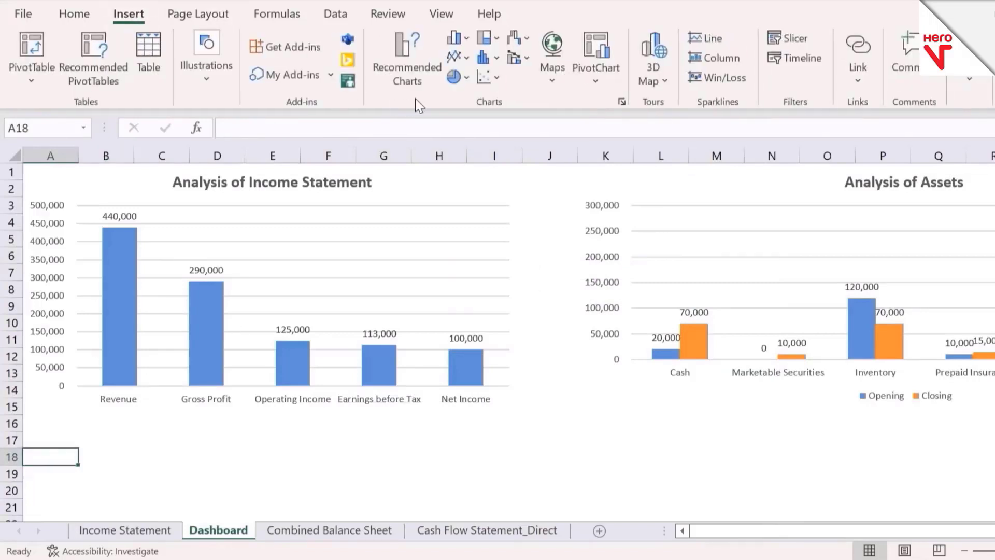
pyautogui.click(455, 77)
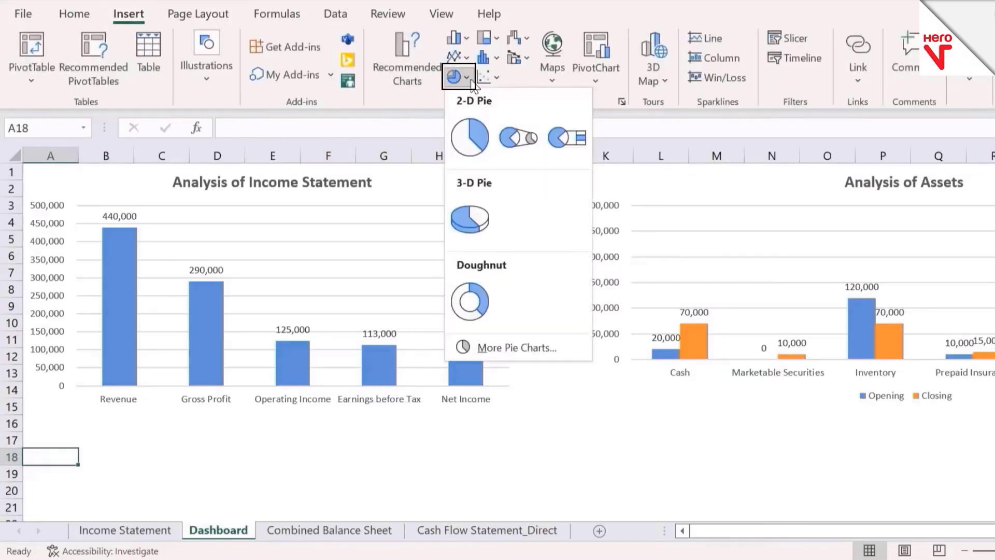
pyautogui.click(480, 141)
pyautogui.hotkey('ctrl', 'x')
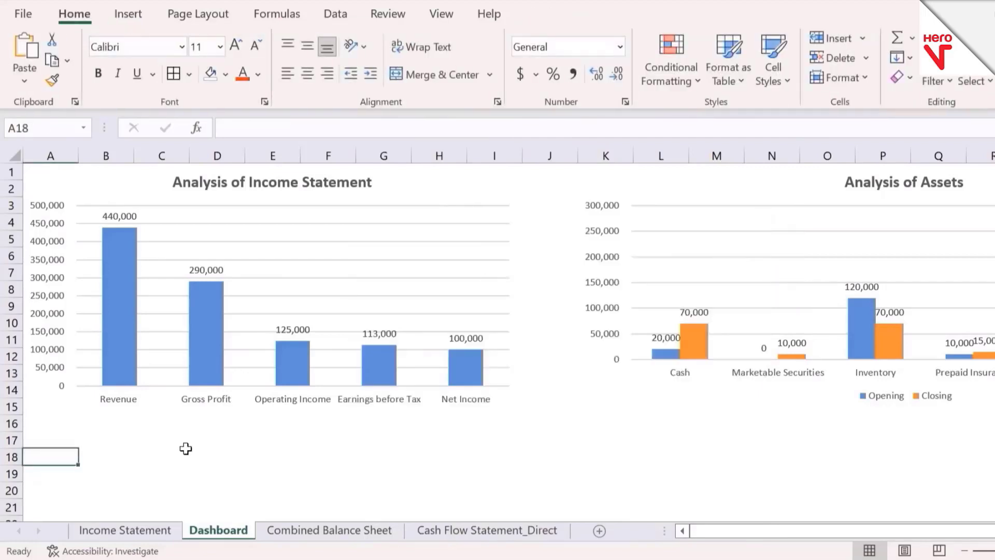
pyautogui.hotkey('ctrl', 'v')
# Step: Set the empty pie chart's data range to E4:G13 of the Income Statement sheet
pyautogui.click(454, 428)
pyautogui.press('Down')
pyautogui.press('Down')
pyautogui.press('Down')
pyautogui.press('Down')
pyautogui.press('Down')
pyautogui.press('Down')
pyautogui.press('Down')
pyautogui.press('Down')
pyautogui.press('Down')
pyautogui.press('Down')
pyautogui.press('Down')
pyautogui.press('Down')
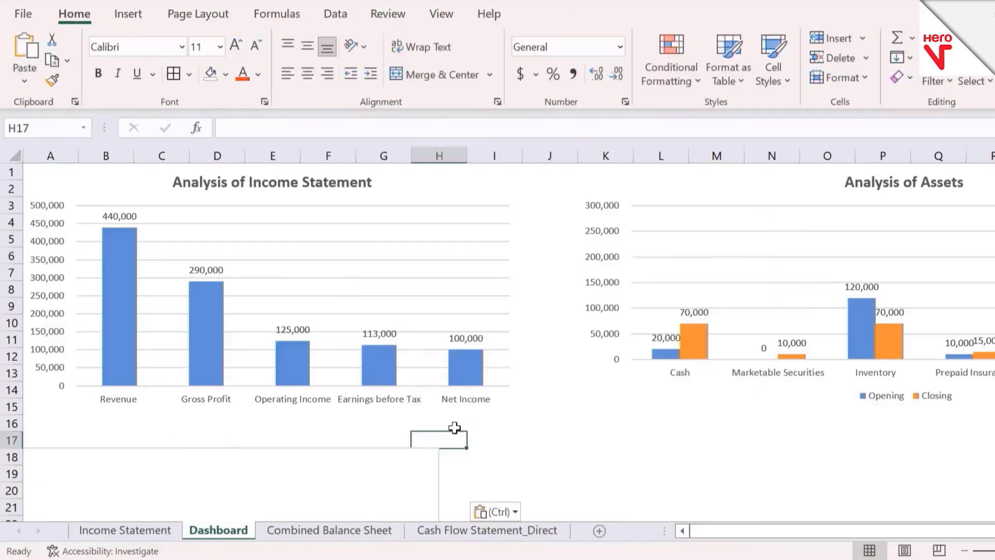
pyautogui.rightClick(344, 400)
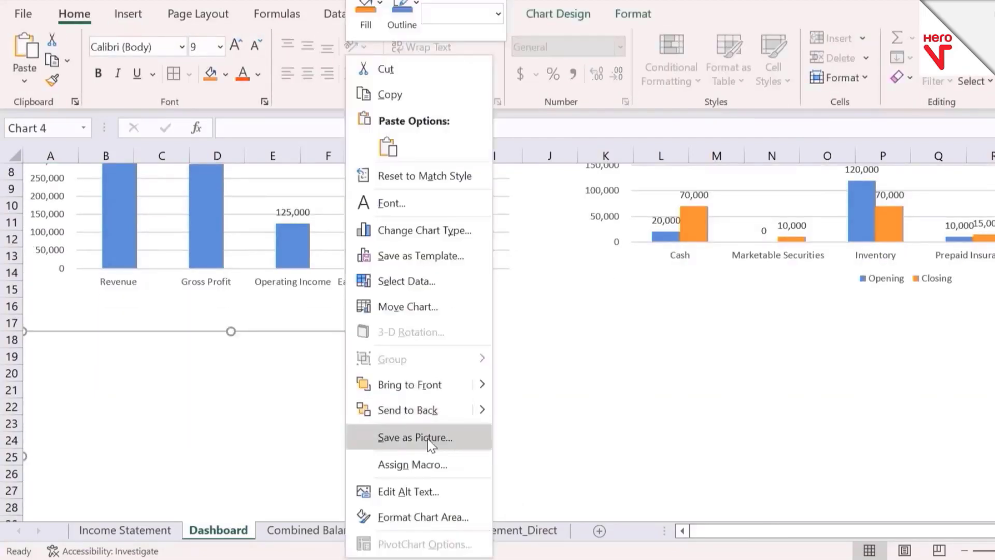
pyautogui.click(455, 294)
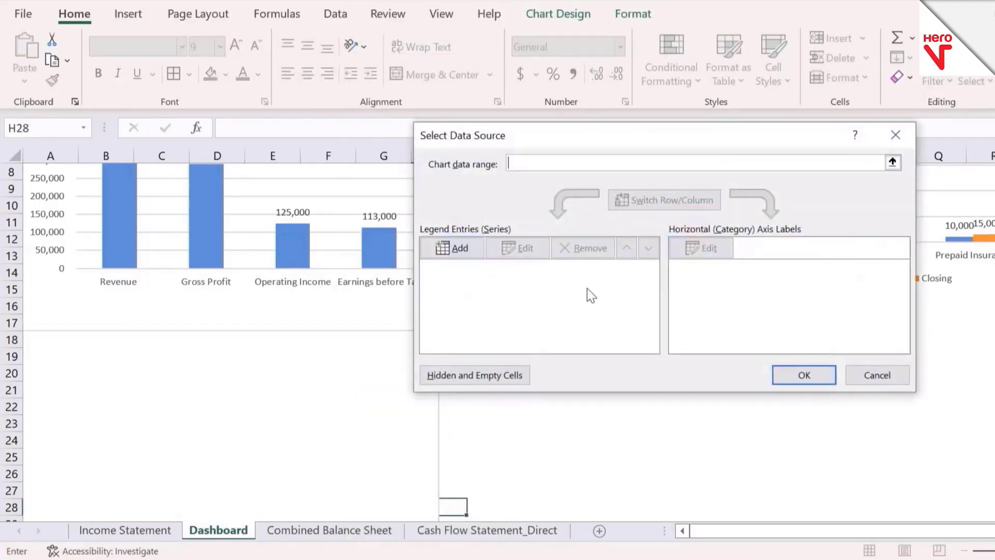
pyautogui.click(887, 163)
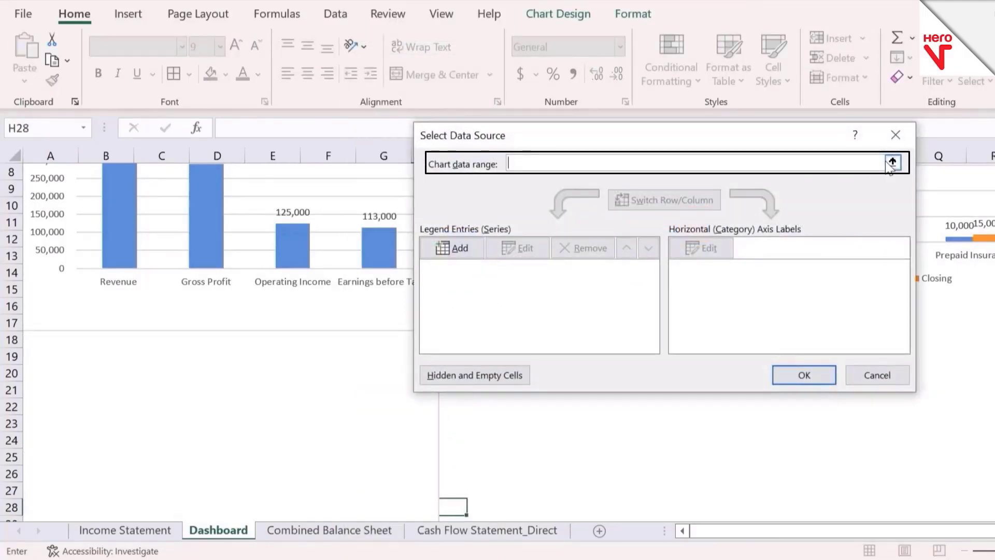
pyautogui.click(146, 534)
pyautogui.click(380, 289)
pyautogui.press('Up')
pyautogui.press('Up')
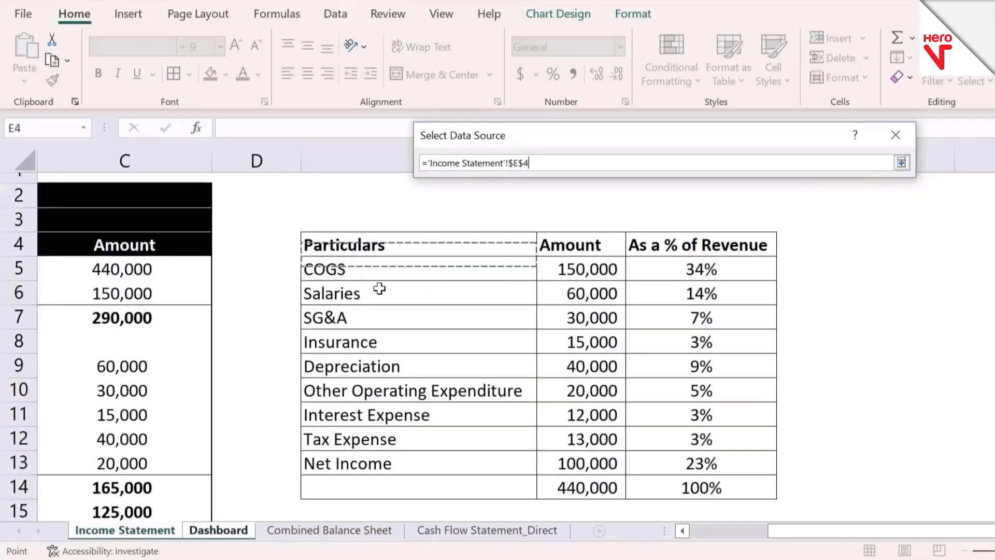
pyautogui.hotkey('shift', 'Right')
pyautogui.hotkey('shift', 'Down')
pyautogui.hotkey('shift', 'Right')
pyautogui.hotkey('shift', 'Down')
pyautogui.hotkey('shift', 'Down')
pyautogui.hotkey('shift', 'Down')
pyautogui.hotkey('shift', 'Down')
pyautogui.hotkey('shift', 'Down')
pyautogui.hotkey('shift', 'Down')
pyautogui.hotkey('shift', 'Down')
pyautogui.hotkey('shift', 'Down')
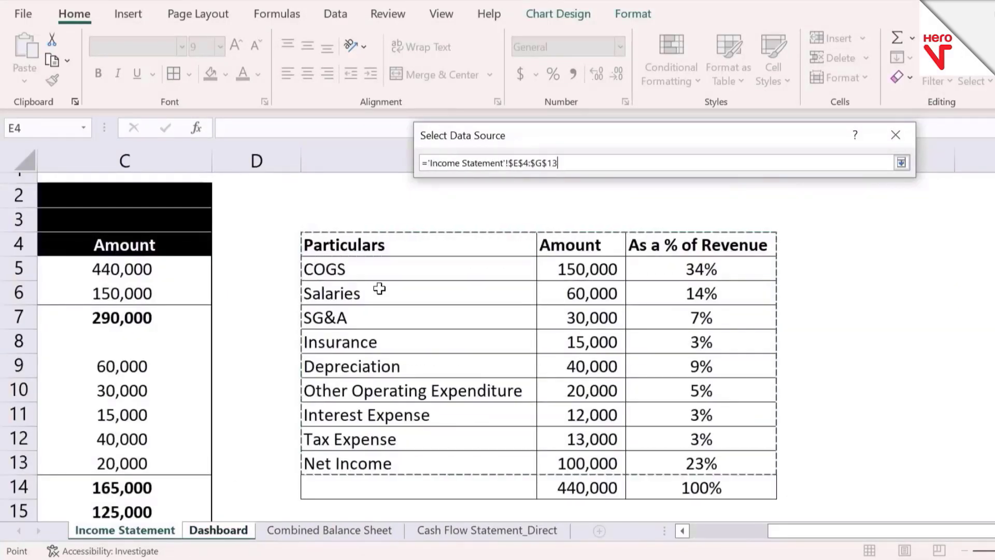
pyautogui.click(902, 162)
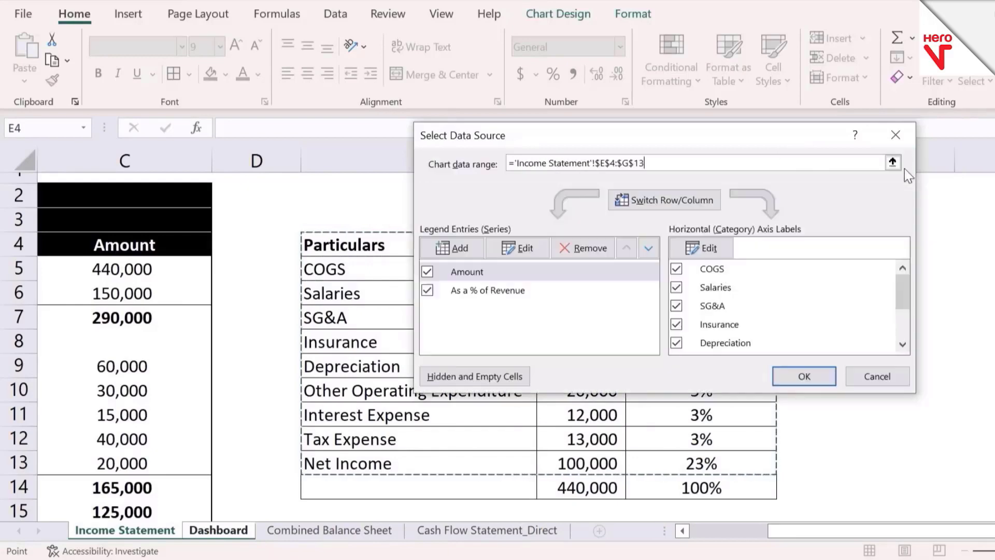
# Step: Exclude the Amount series from the pie chart, keeping only As a % of Revenue, and apply the data source
pyautogui.click(428, 271)
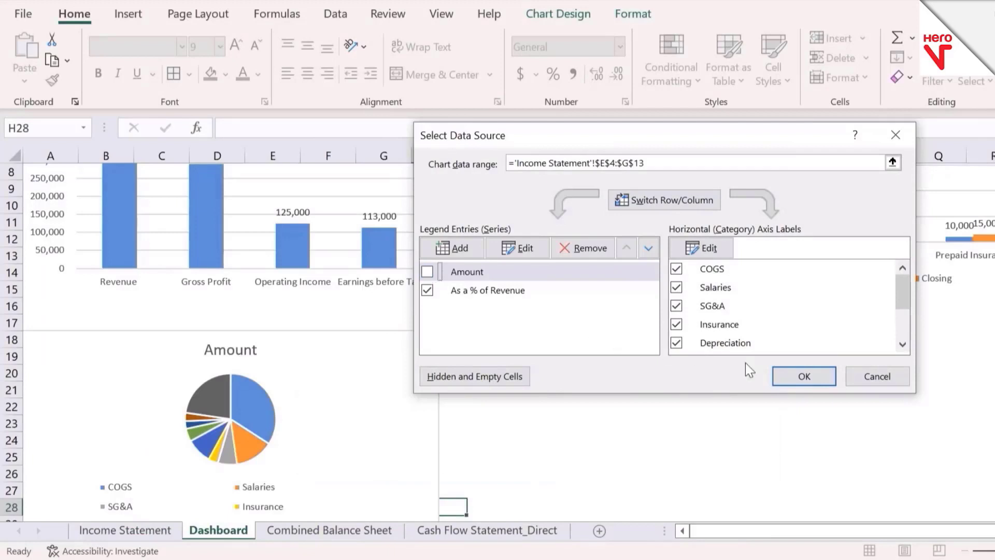
pyautogui.click(803, 379)
pyautogui.click(582, 423)
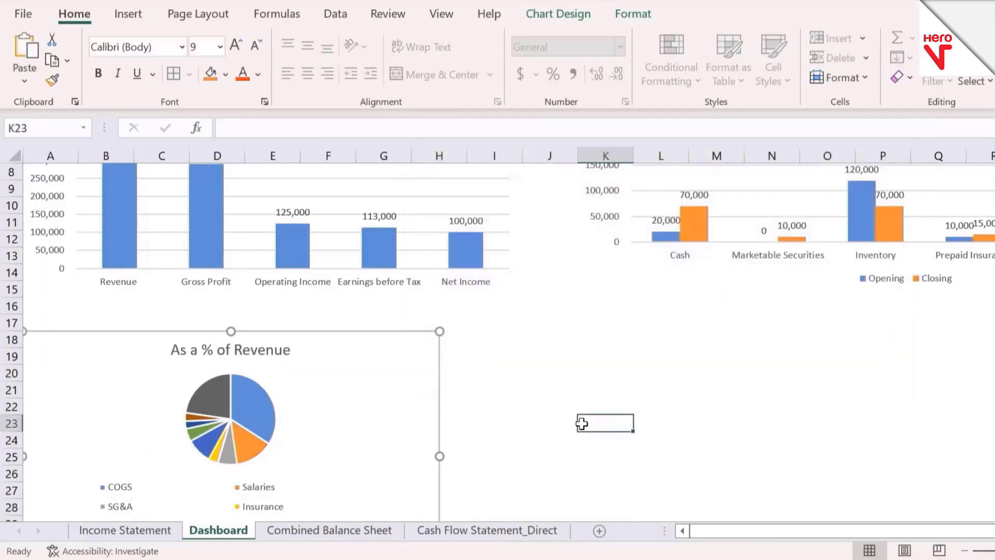
# Step: Widen the As a % of Revenue pie chart until its edge reaches into column I
pyautogui.press('Down')
pyautogui.press('Down')
pyautogui.press('Down')
pyautogui.press('Down')
pyautogui.press('Down')
pyautogui.press('Down')
pyautogui.press('Down')
pyautogui.press('Down')
pyautogui.press('Down')
pyautogui.press('Down')
pyautogui.press('Down')
pyautogui.press('Down')
pyautogui.press('Down')
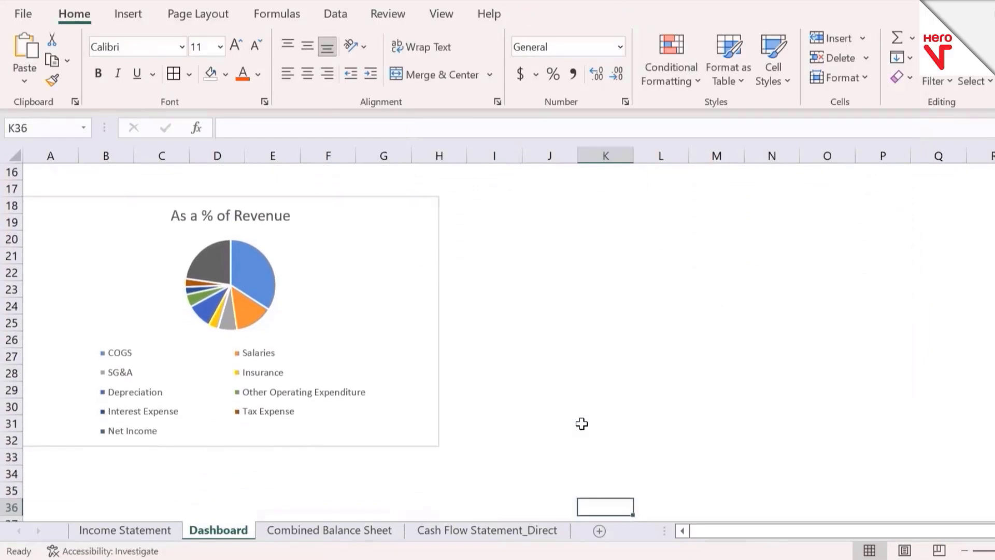
pyautogui.click(291, 425)
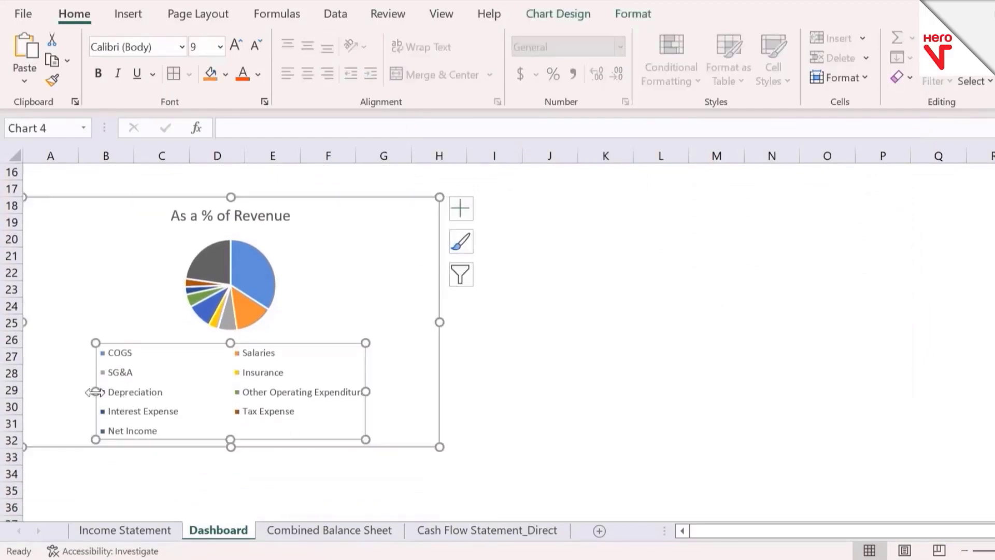
pyautogui.click(437, 286)
pyautogui.click(648, 21)
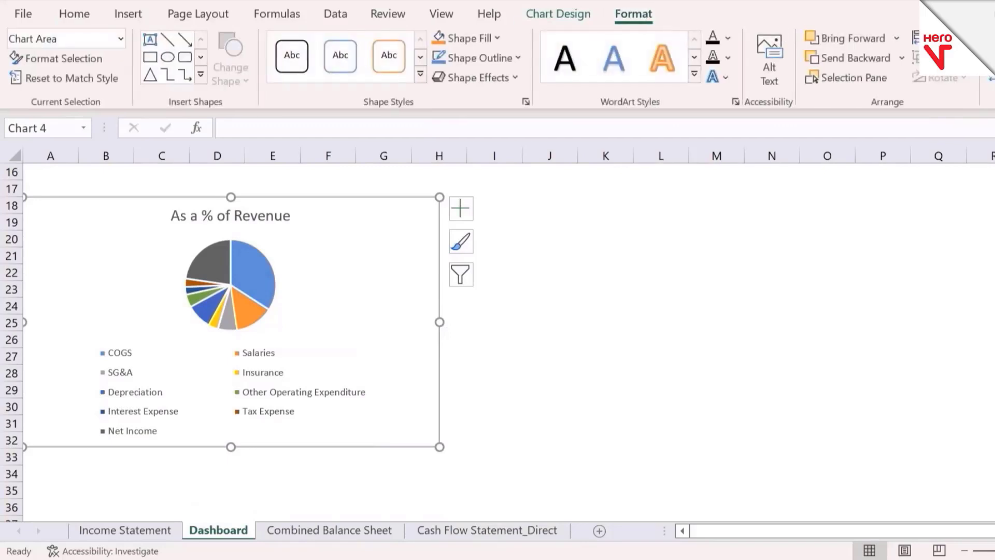
pyautogui.click(993, 78)
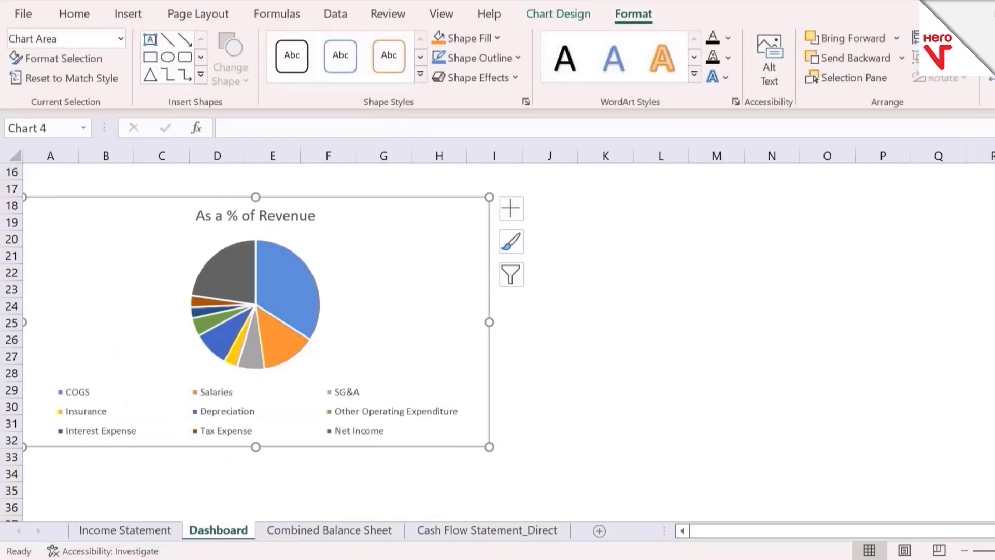
pyautogui.click(993, 81)
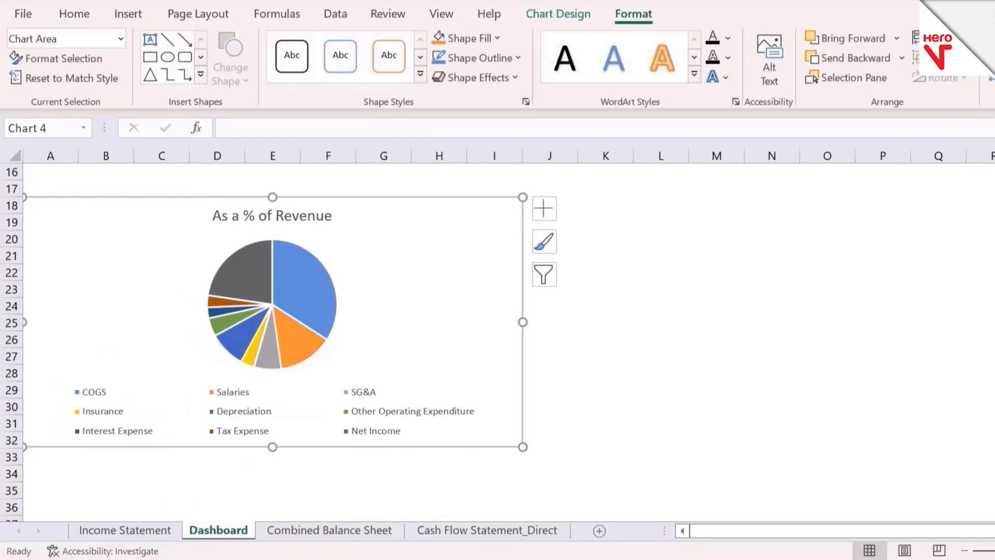
# Step: Reduce the pie chart legend's height from above and stretch it to the chart's left edge
pyautogui.click(362, 388)
pyautogui.moveTo(274, 383); pyautogui.dragTo(275, 400)
pyautogui.moveTo(71, 419); pyautogui.dragTo(27, 420)
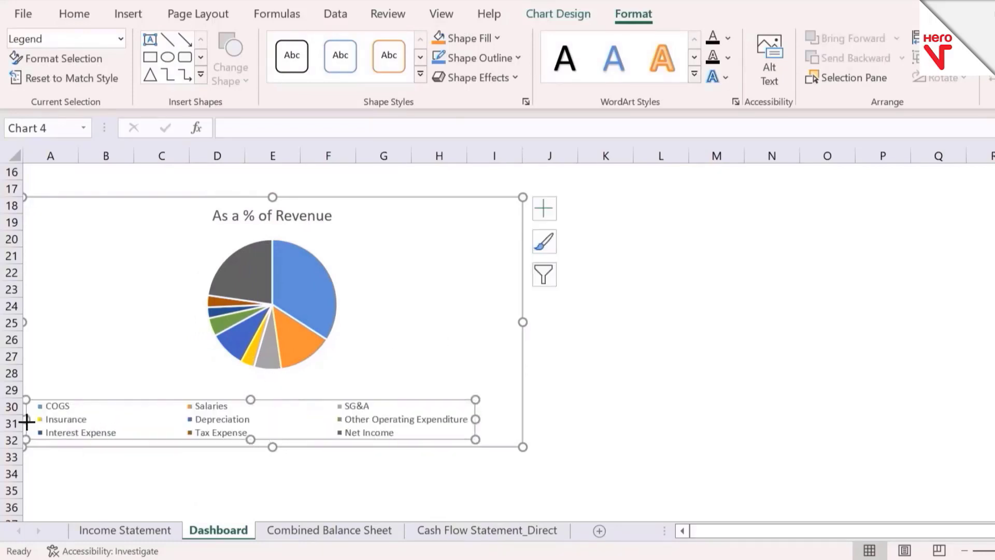
# Step: Stretch the pie chart's legend to the chart's right edge and enlarge the pie upward to the title
pyautogui.moveTo(476, 419); pyautogui.dragTo(512, 428)
pyautogui.click(334, 317)
pyautogui.click(343, 285)
pyautogui.click(335, 244)
pyautogui.moveTo(337, 239); pyautogui.dragTo(356, 220)
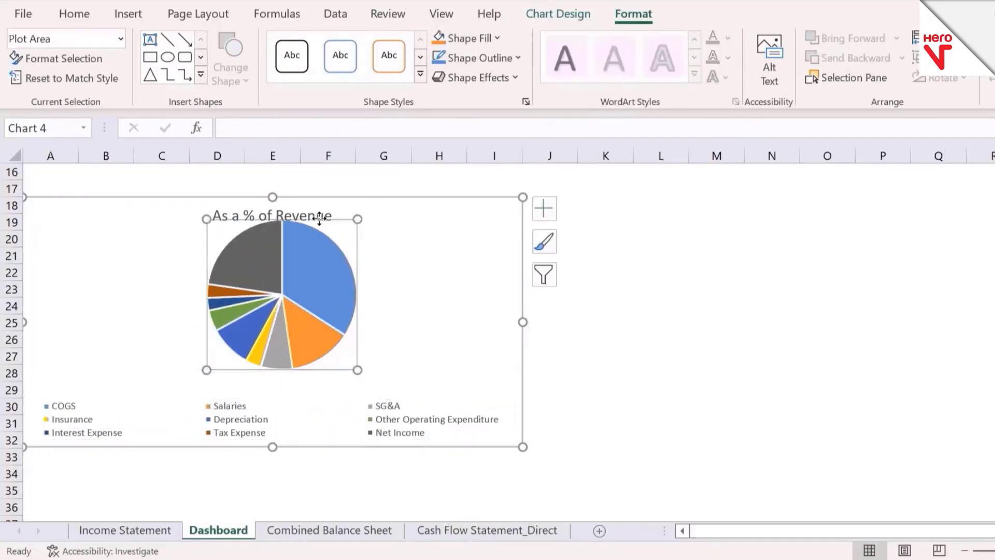
# Step: Replace the pie chart's title with "Income Statement items as a %age of Revenue" and make it bold
pyautogui.click(320, 203)
pyautogui.click(281, 214)
pyautogui.hotkey('ctrl', 'a')
pyautogui.press('Delete')
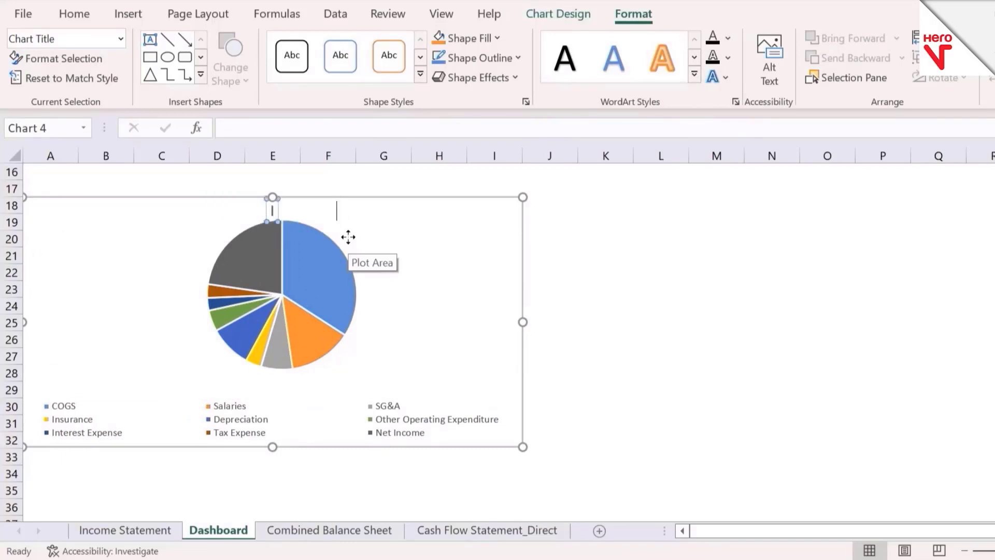
pyautogui.write('Income Statement')
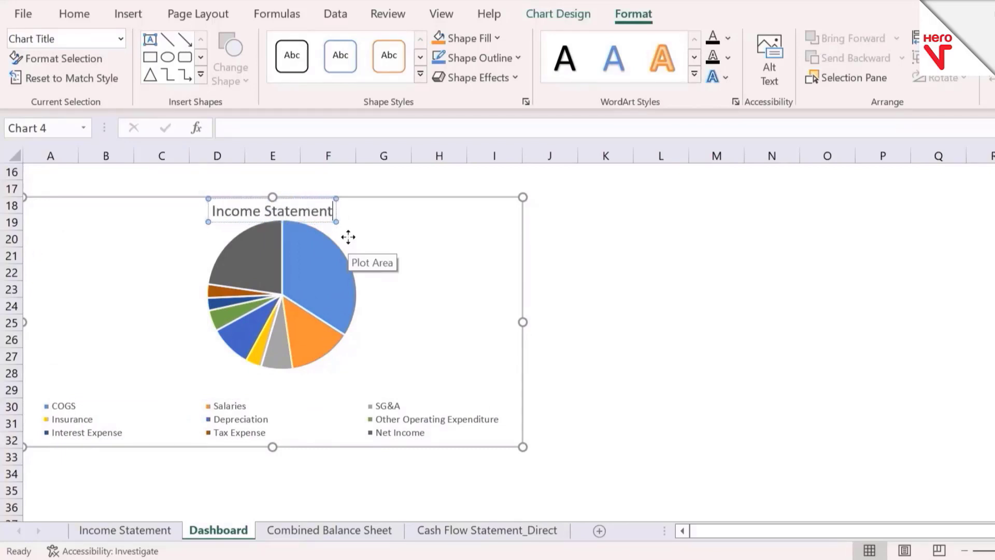
pyautogui.write(' items as a')
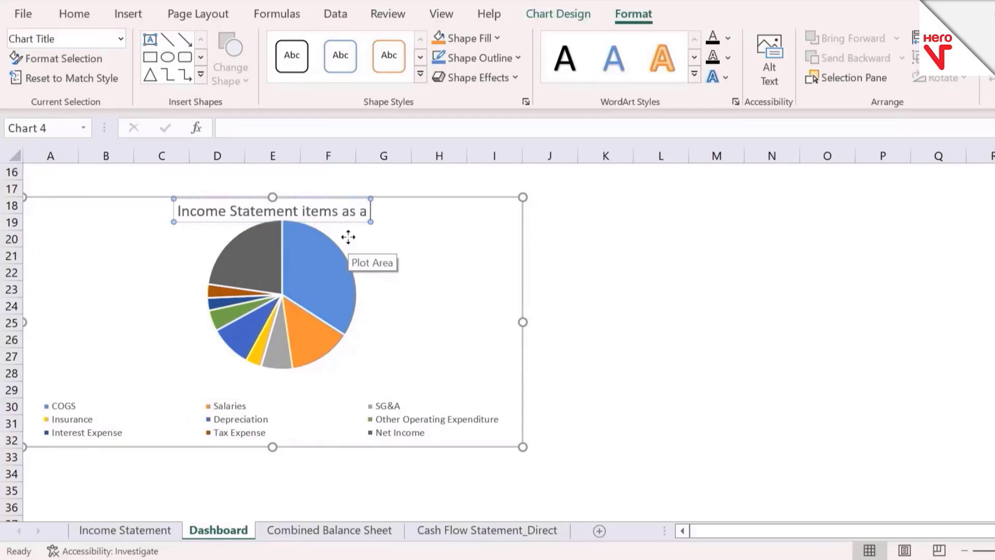
pyautogui.write(' %age of Revenue')
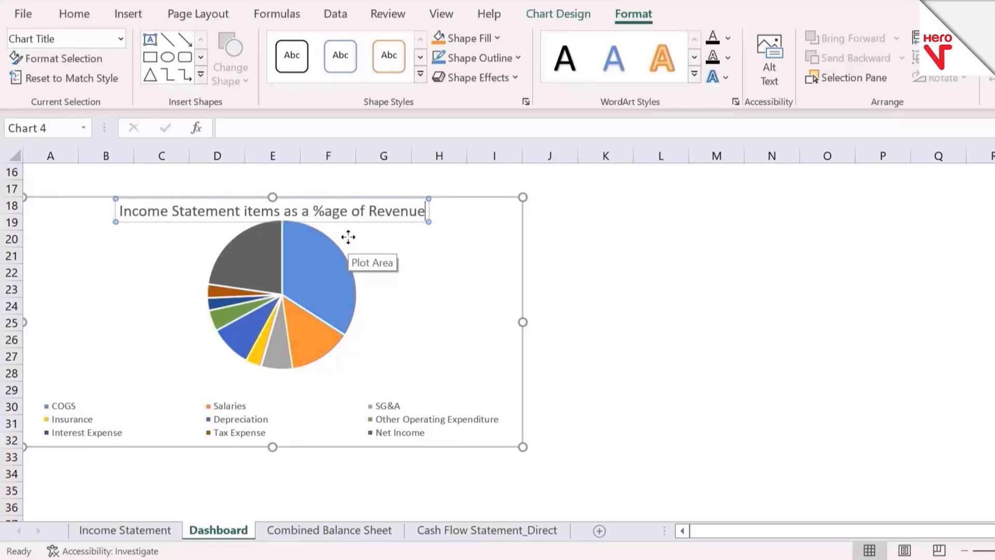
pyautogui.hotkey('ctrl', 'a')
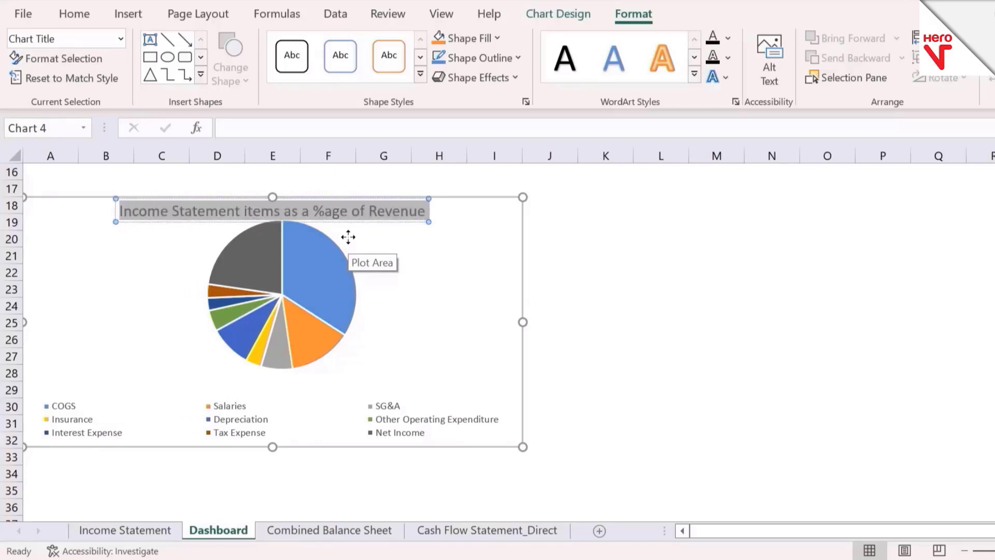
pyautogui.hotkey('ctrl', 'b')
# Step: Add data labels to the slices of the pie chart
pyautogui.rightClick(346, 275)
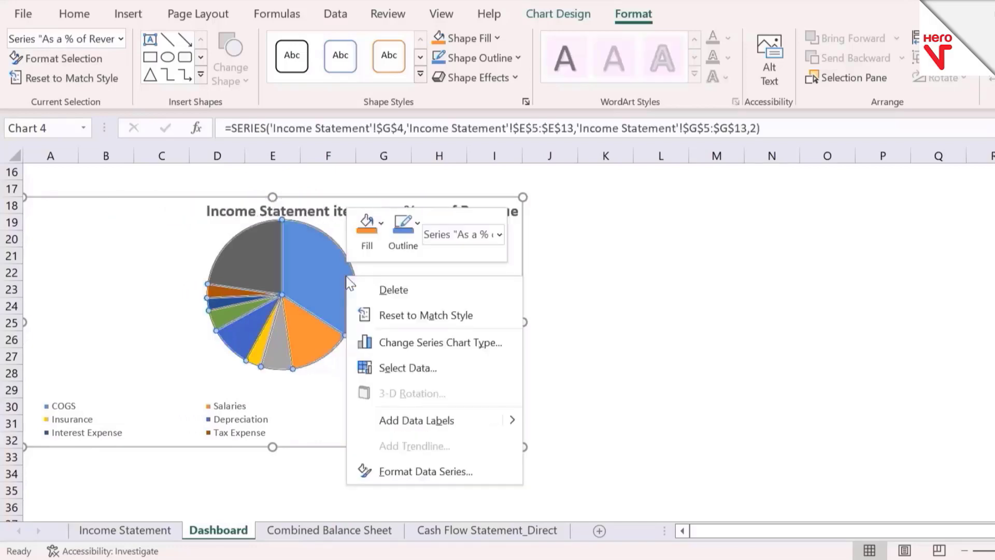
pyautogui.click(431, 420)
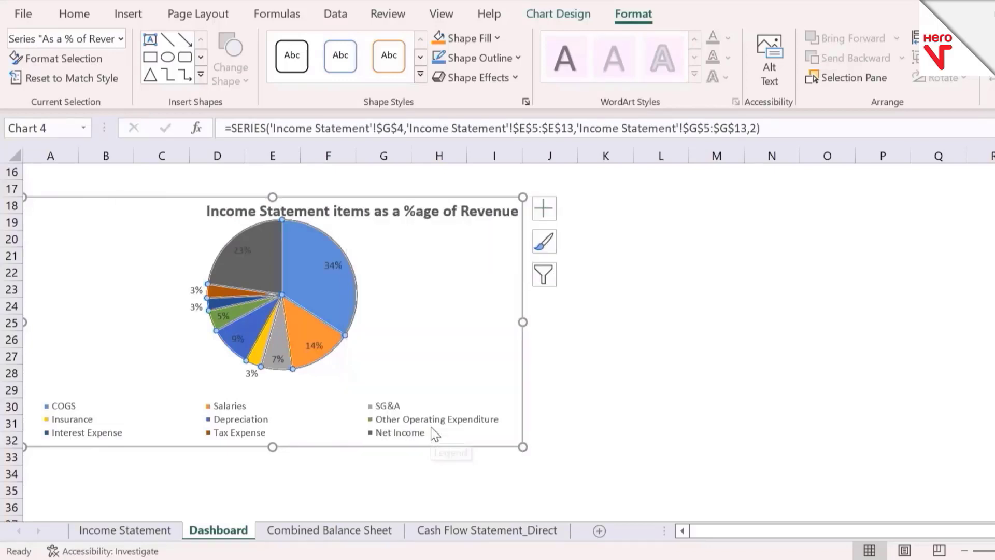
pyautogui.click(597, 318)
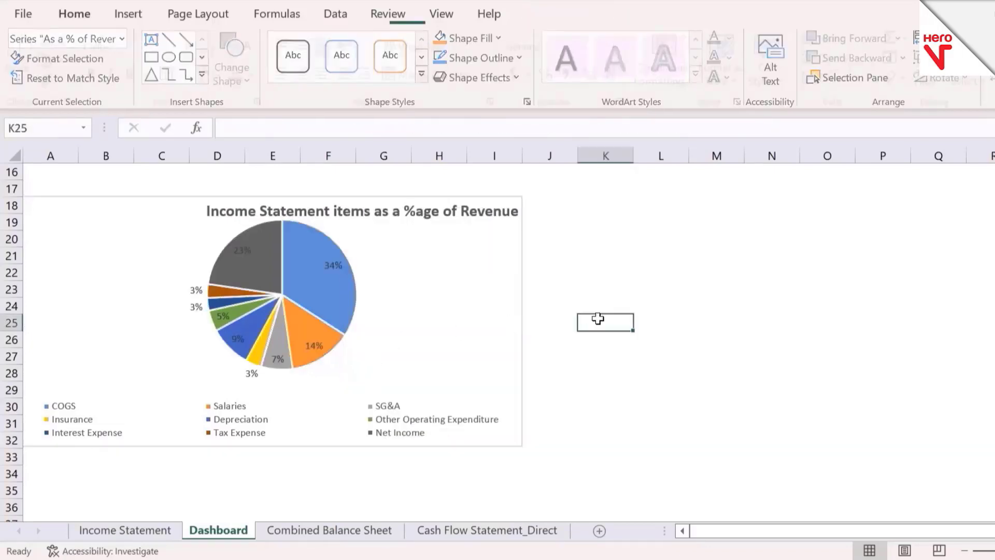
# Step: Enlarge the pie's plot area slightly toward the legend
pyautogui.click(357, 313)
pyautogui.click(357, 330)
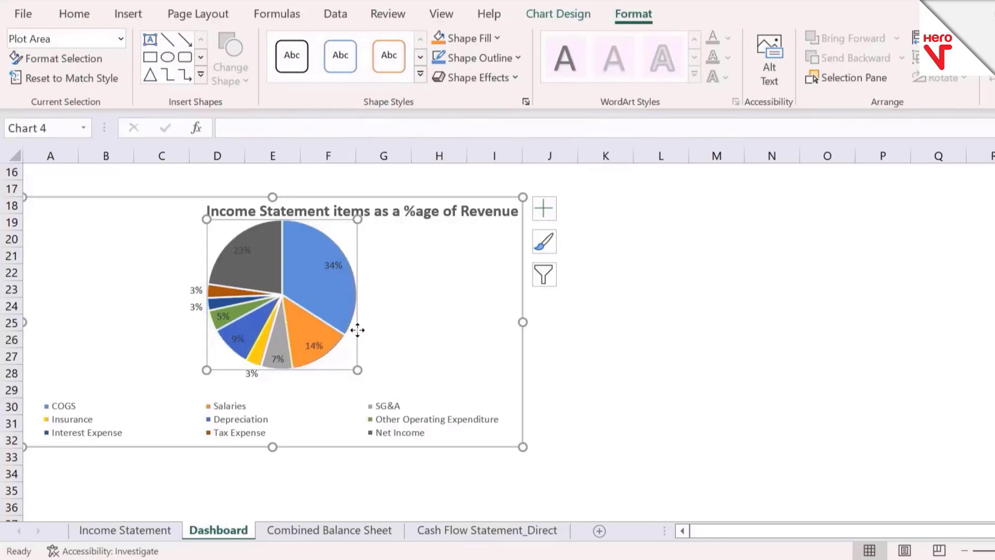
pyautogui.moveTo(358, 369); pyautogui.dragTo(366, 378)
pyautogui.click(571, 394)
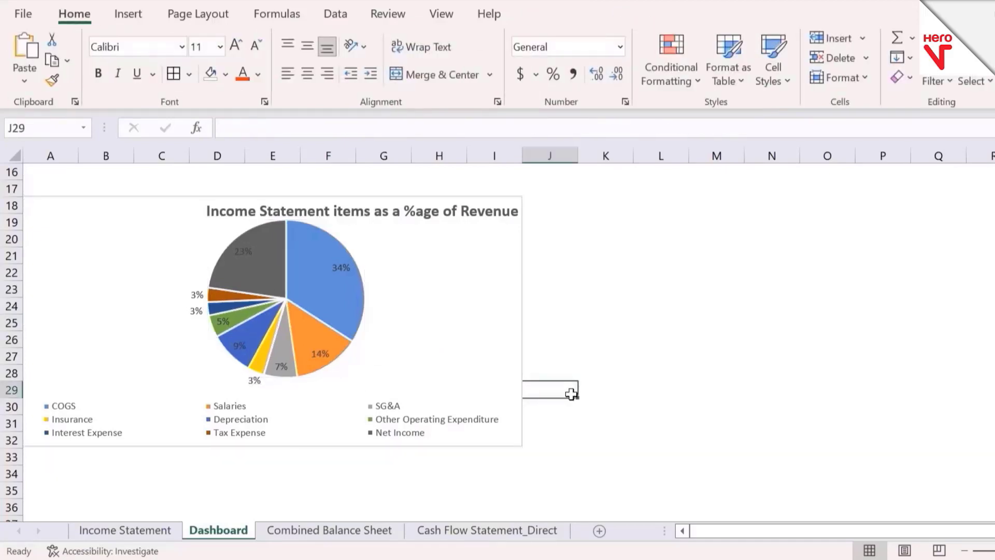
# Step: Reposition the pie chart's title so it sits roughly centred above the pie
pyautogui.moveTo(446, 204); pyautogui.dragTo(333, 224)
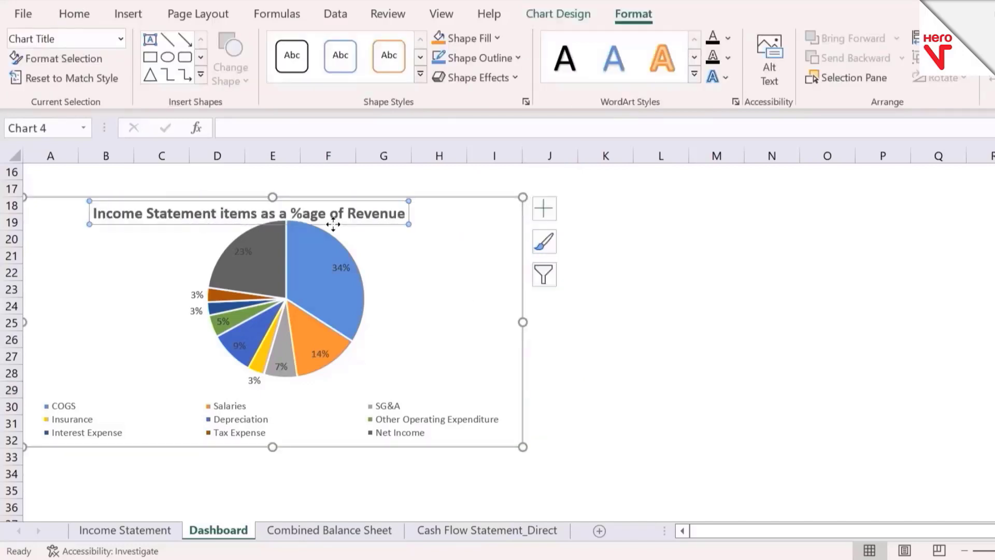
pyautogui.click(611, 360)
pyautogui.click(397, 231)
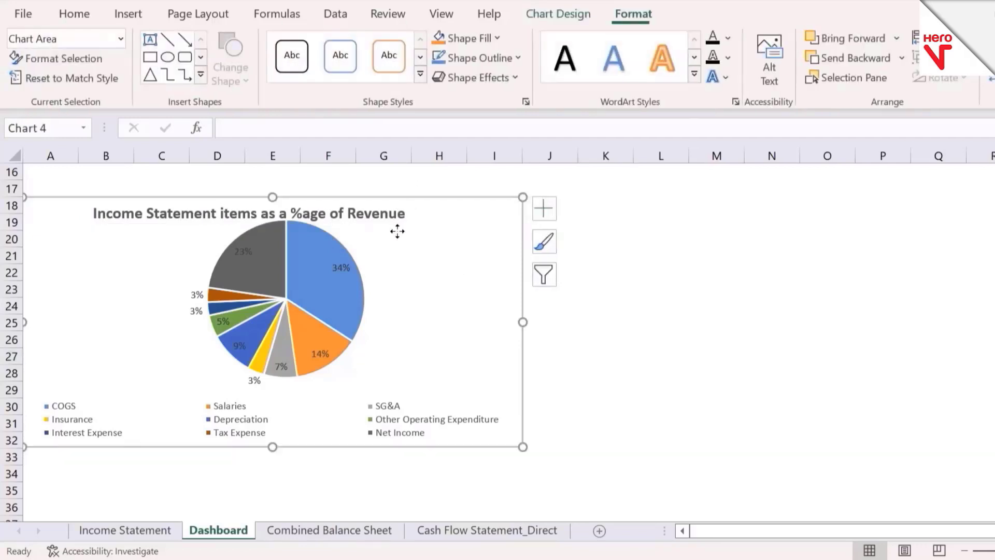
pyautogui.click(394, 222)
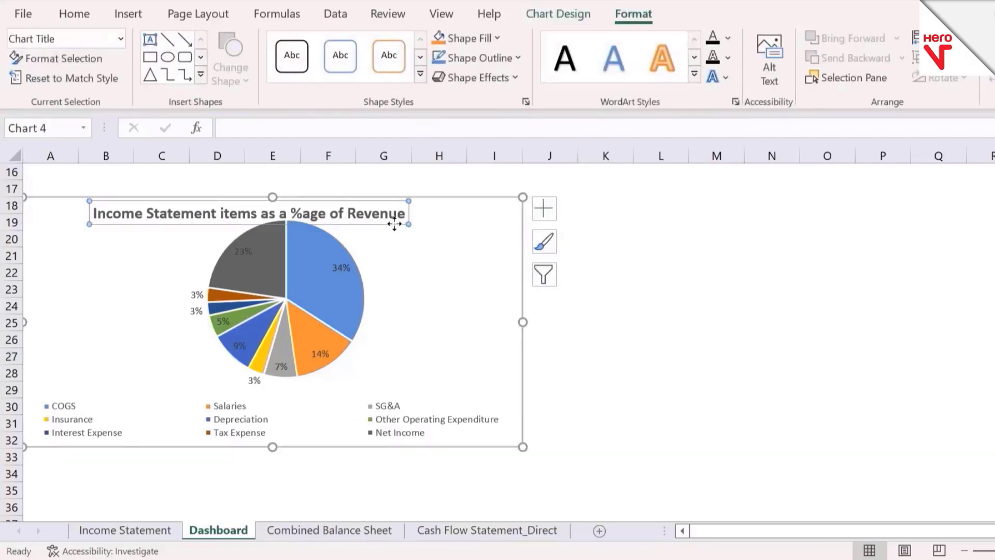
pyautogui.moveTo(395, 223); pyautogui.dragTo(405, 220)
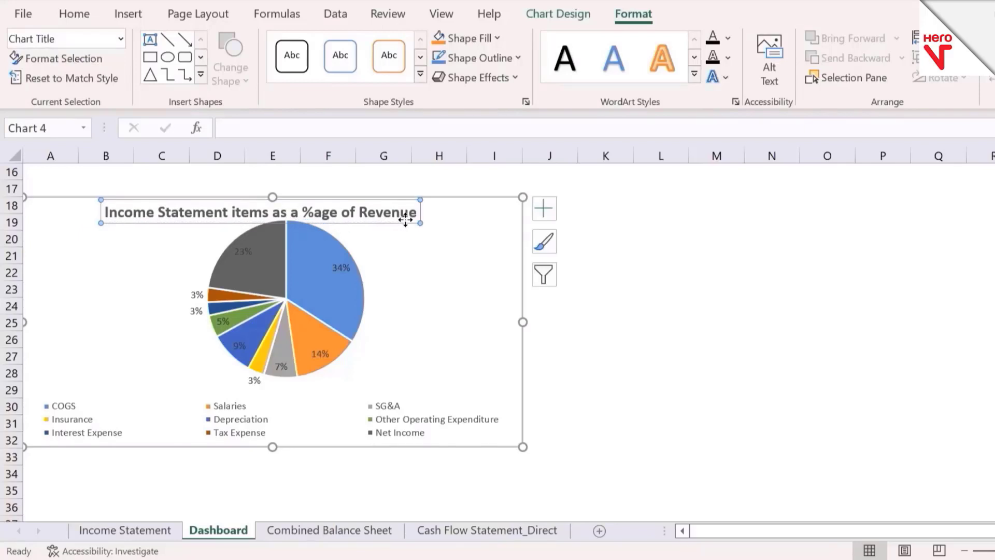
pyautogui.click(576, 310)
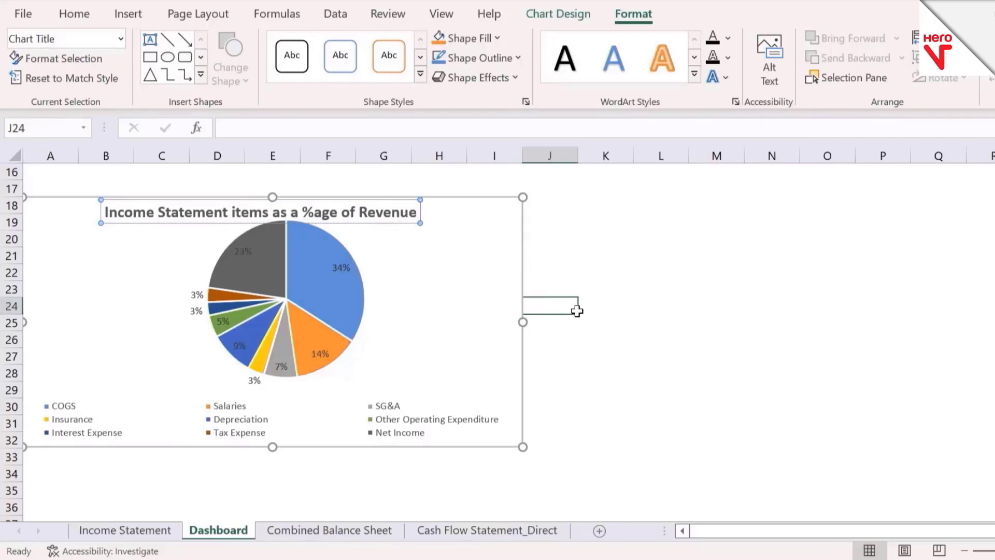
# Step: Remove the pie chart's outline by setting the chart area border to No line
pyautogui.rightClick(519, 274)
pyautogui.click(609, 521)
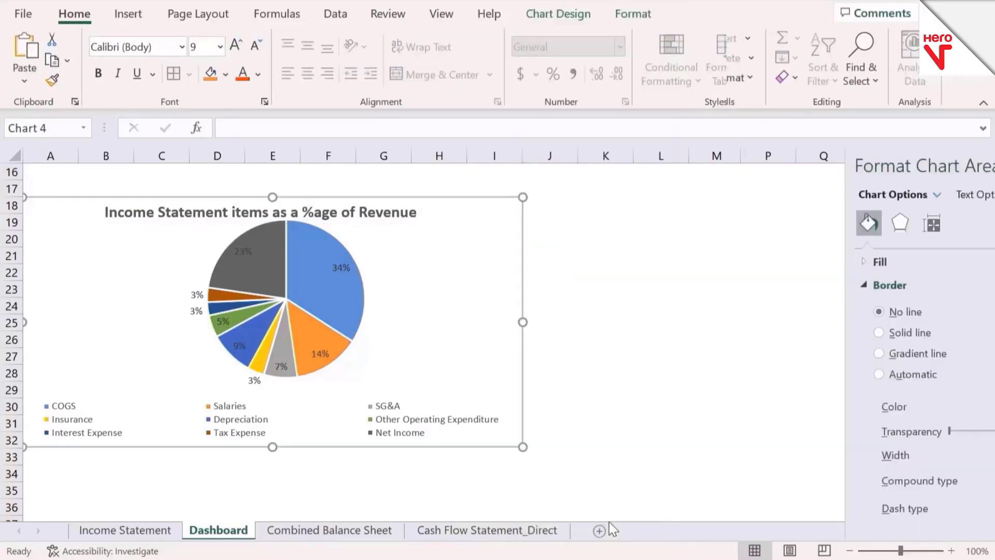
pyautogui.click(808, 313)
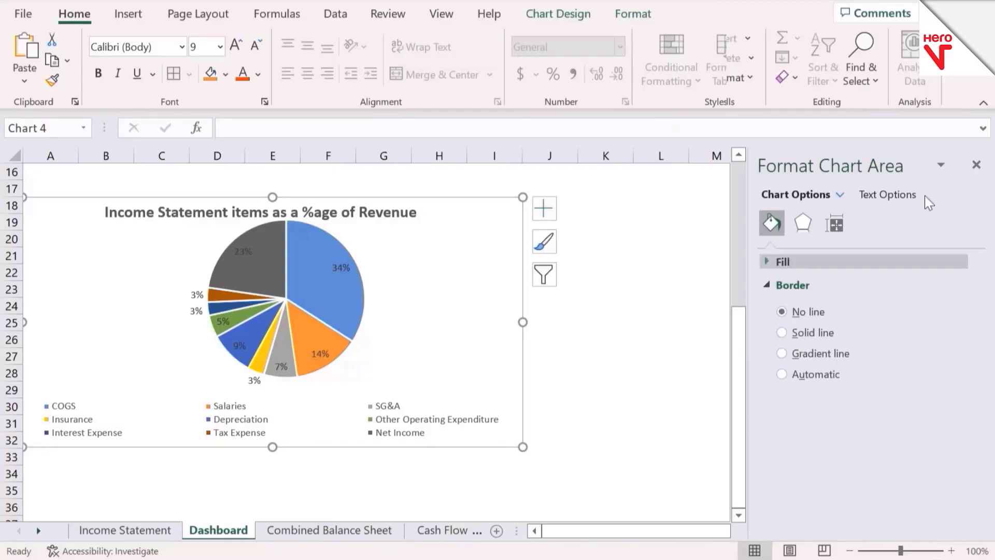
pyautogui.click(976, 164)
pyautogui.click(589, 387)
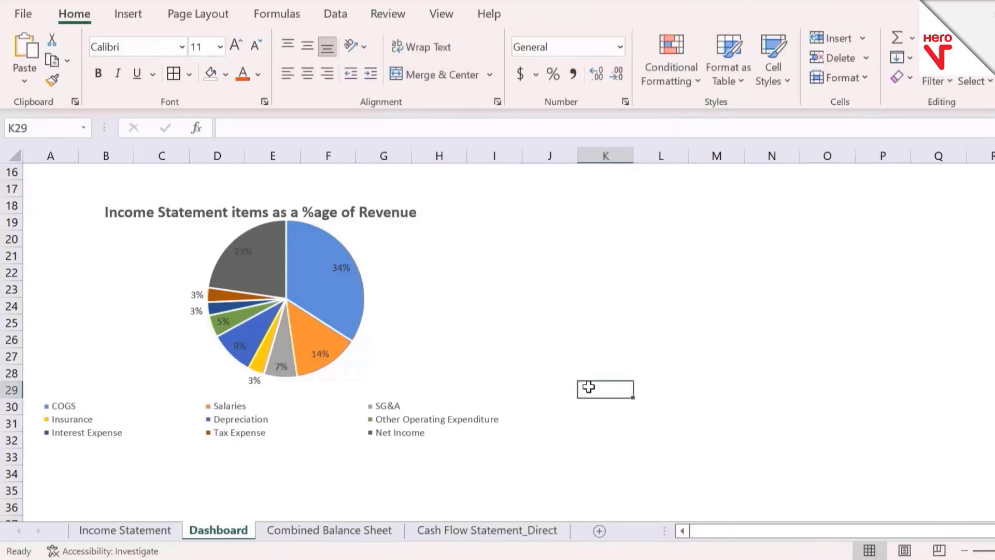
# Step: Review the Dashboard from its start and examine the line items on the Income Statement sheet
pyautogui.hotkey('ctrl', 'Home')
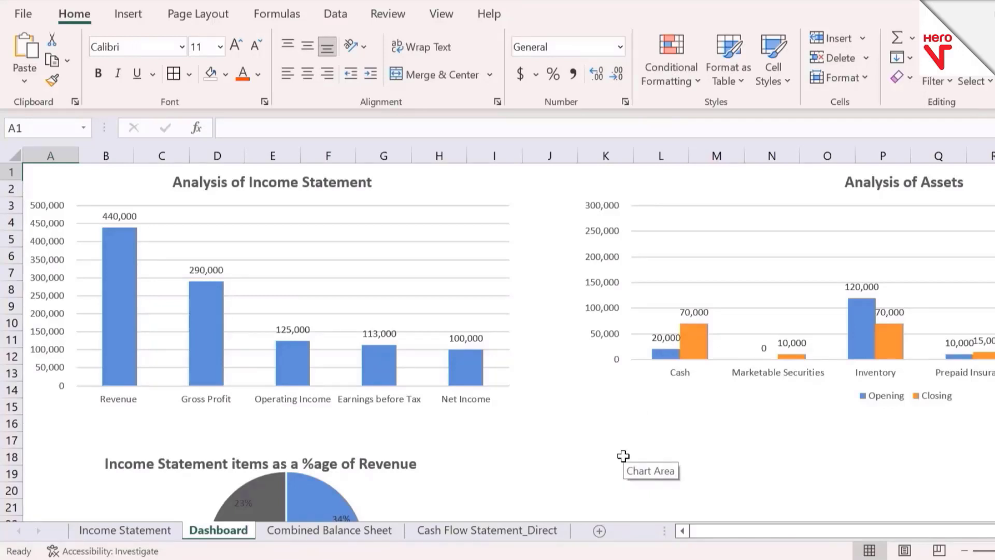
pyautogui.hotkey('ctrl', 'pageup')
pyautogui.hotkey('ctrl', 'Left')
pyautogui.hotkey('ctrl', 'Left')
pyautogui.hotkey('ctrl', 'Left')
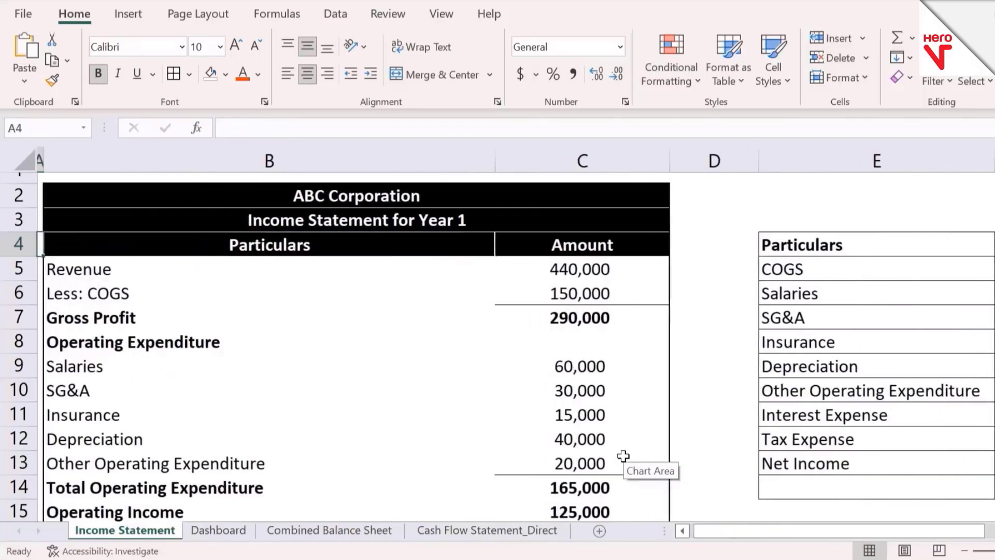
pyautogui.press('Up')
pyautogui.press('Up')
pyautogui.press('Up')
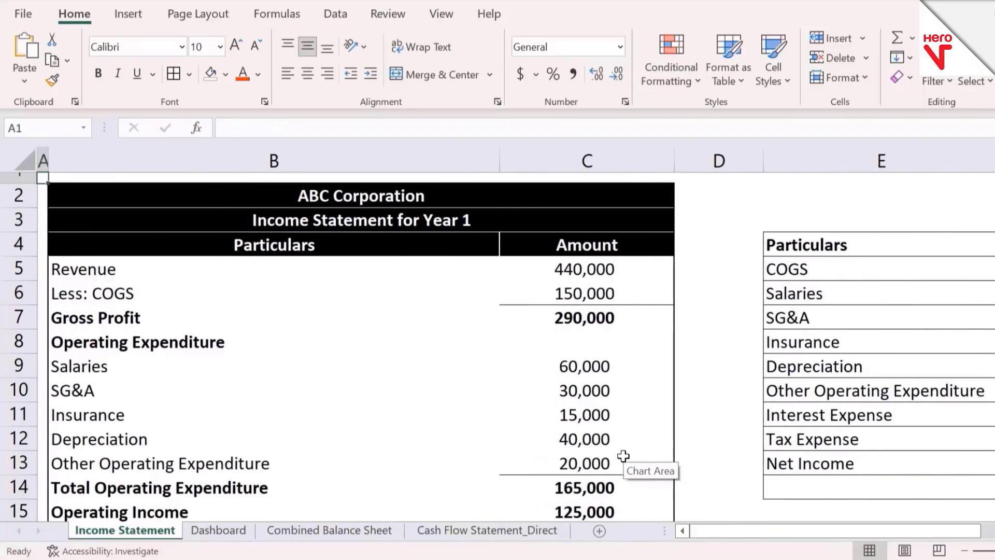
pyautogui.press('Right')
pyautogui.press('Down')
pyautogui.press('Down')
pyautogui.press('Down')
pyautogui.press('Down')
pyautogui.press('Down')
pyautogui.press('Down')
pyautogui.press('Down')
pyautogui.press('Down')
pyautogui.press('Down')
pyautogui.press('Down')
pyautogui.press('Down')
pyautogui.press('Down')
pyautogui.press('Down')
pyautogui.press('Down')
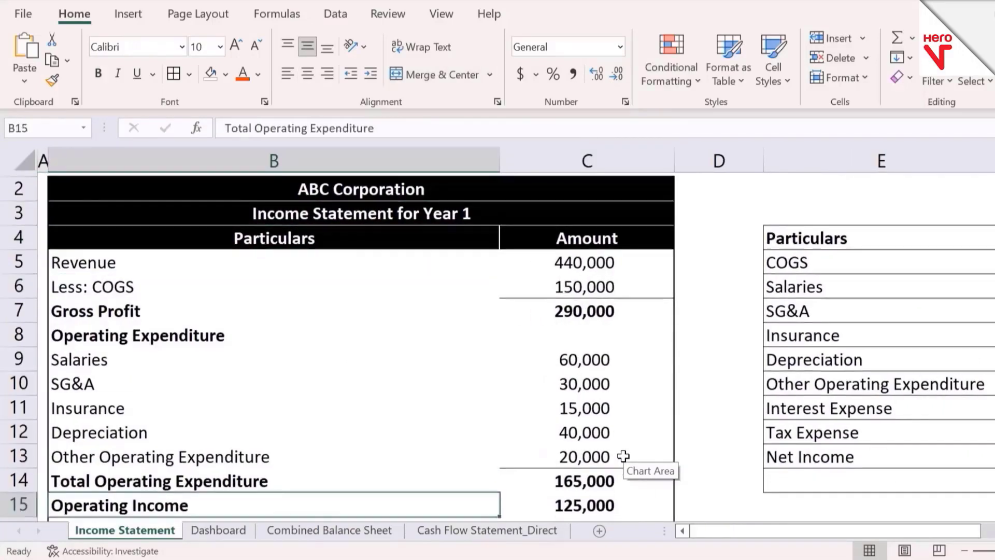
pyautogui.press('Down')
pyautogui.press('Down')
pyautogui.press('Down')
pyautogui.press('Down')
pyautogui.press('Down')
pyautogui.press('Down')
pyautogui.press('Down')
pyautogui.press('Down')
pyautogui.press('Down')
pyautogui.press('Down')
pyautogui.press('Down')
pyautogui.hotkey('ctrl', 'Up')
pyautogui.hotkey('ctrl', 'Up')
pyautogui.hotkey('ctrl', 'Up')
pyautogui.hotkey('ctrl', 'Up')
pyautogui.hotkey('ctrl', 'Up')
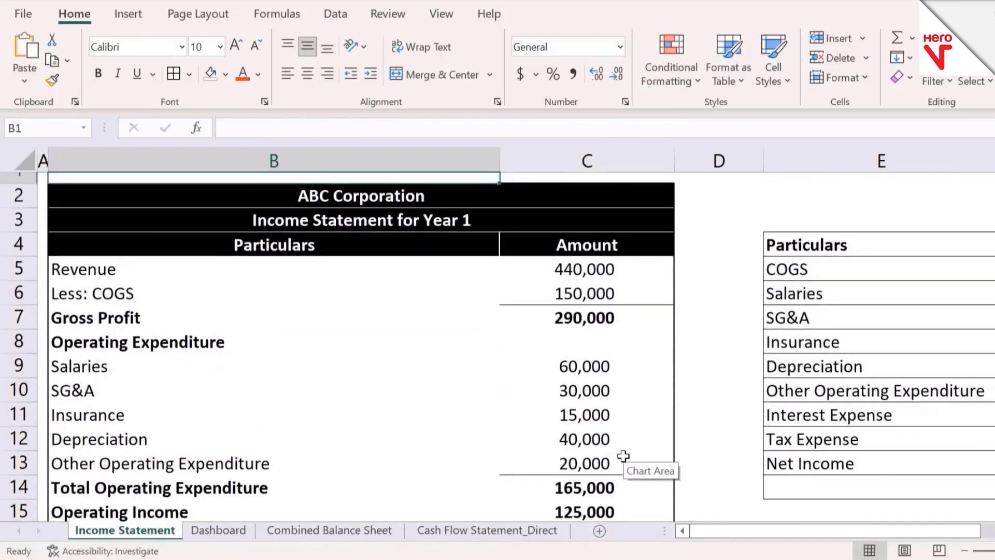
pyautogui.press('Down')
pyautogui.press('Down')
pyautogui.press('Down')
pyautogui.press('Down')
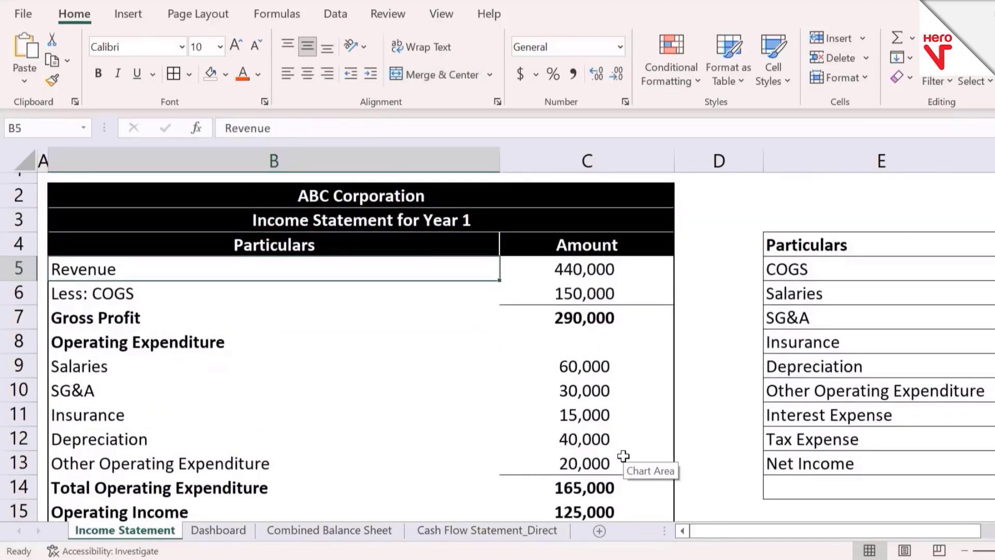
# Step: Examine the assets, liabilities and equity on the Combined Balance Sheet, and return to the Dashboard
pyautogui.hotkey('ctrl', 'pagedown')
pyautogui.hotkey('ctrl', 'pagedown')
pyautogui.hotkey('ctrl', 'pagedown')
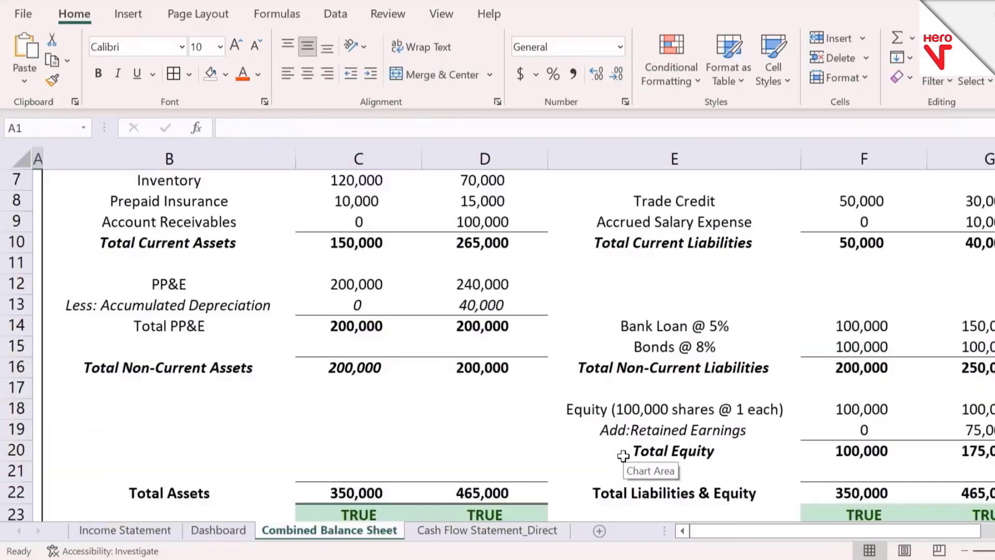
pyautogui.hotkey('ctrl', 'pageup')
pyautogui.hotkey('ctrl', 'Home')
pyautogui.press('Down')
pyautogui.press('Down')
pyautogui.press('Down')
pyautogui.hotkey('ctrl', 'pageup')
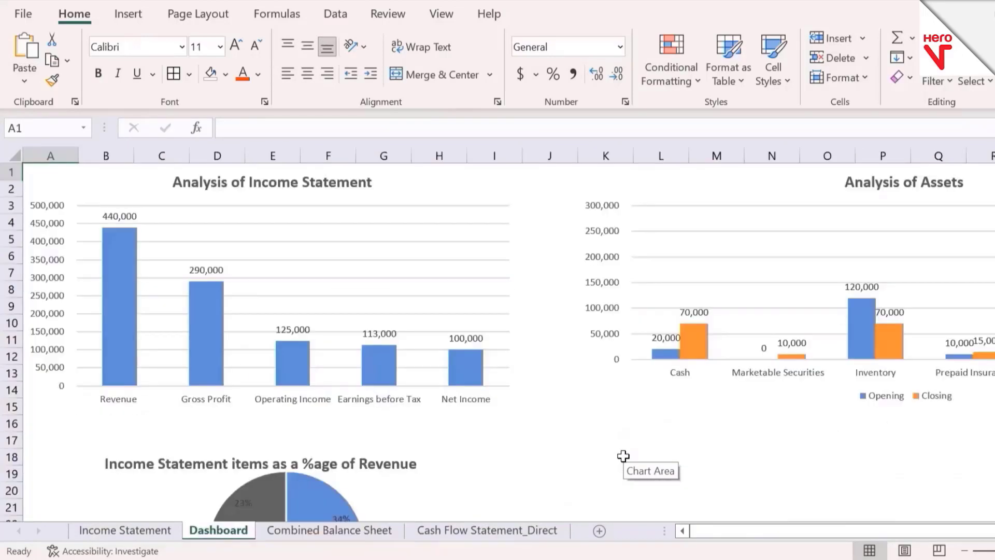
# Step: Examine the spacing around the Income Statement and Assets charts on the Dashboard
pyautogui.press('Right')
pyautogui.press('Down')
pyautogui.press('Right')
pyautogui.press('Down')
pyautogui.press('Right')
pyautogui.press('Down')
pyautogui.press('Right')
pyautogui.press('Down')
pyautogui.press('Right')
pyautogui.press('Down')
pyautogui.press('Right')
pyautogui.press('Down')
pyautogui.press('Right')
pyautogui.press('Down')
pyautogui.press('Right')
pyautogui.press('Down')
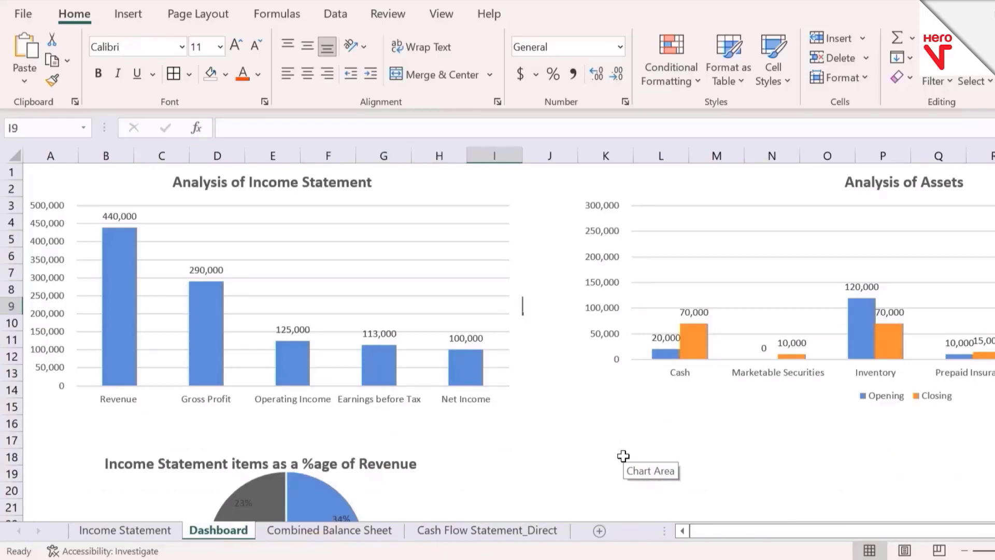
pyautogui.press('Right')
pyautogui.press('Down')
pyautogui.press('Right')
pyautogui.press('Down')
pyautogui.press('Down')
pyautogui.press('Down')
pyautogui.press('Down')
pyautogui.press('Left')
pyautogui.press('Down')
pyautogui.press('Down')
pyautogui.press('Down')
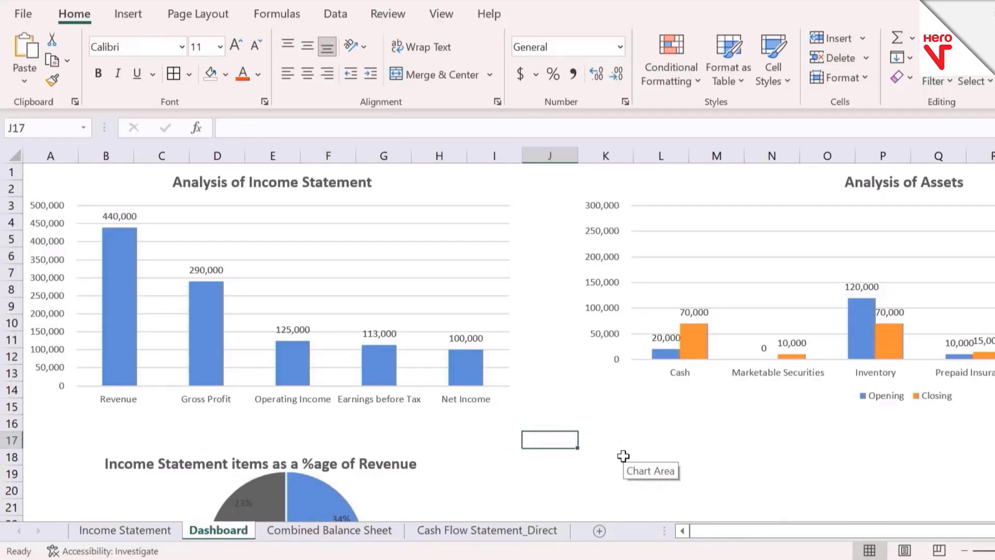
# Step: Narrow column J to close the gap between the Income Statement and Assets charts
pyautogui.hotkey('ctrl', 'Up')
pyautogui.press('Down')
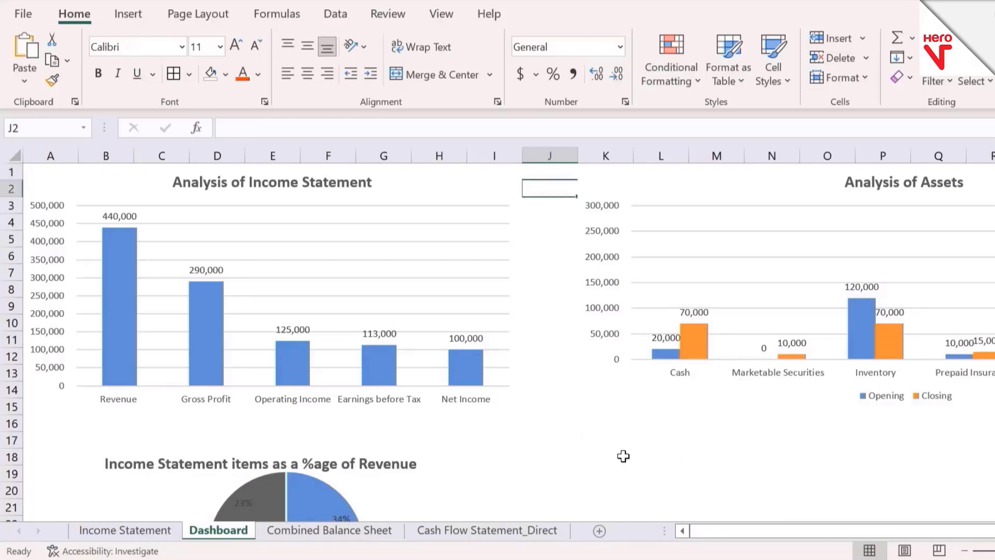
pyautogui.press('Down')
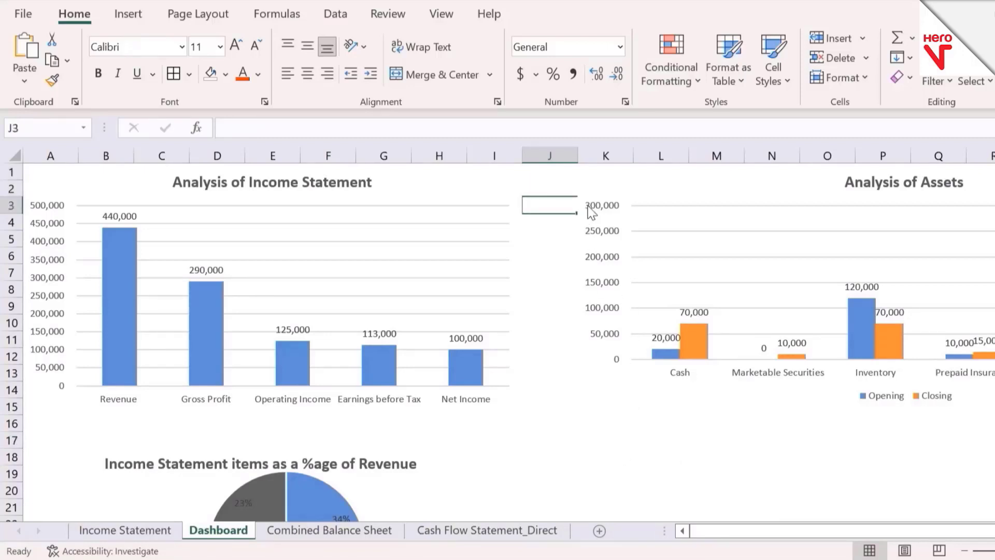
pyautogui.moveTo(577, 156); pyautogui.dragTo(536, 159)
pyautogui.click(570, 461)
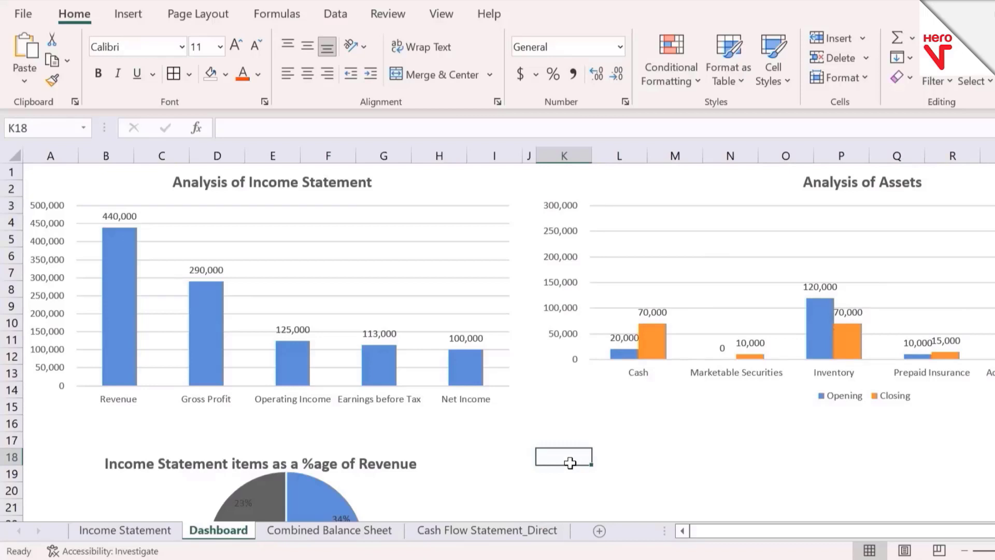
# Step: Look across the Dashboard to check how the Income Statement and Assets charts sit beside each other
pyautogui.hscroll(2, 570, 463)
pyautogui.click(512, 469)
pyautogui.hotkey('ctrl', 'Up')
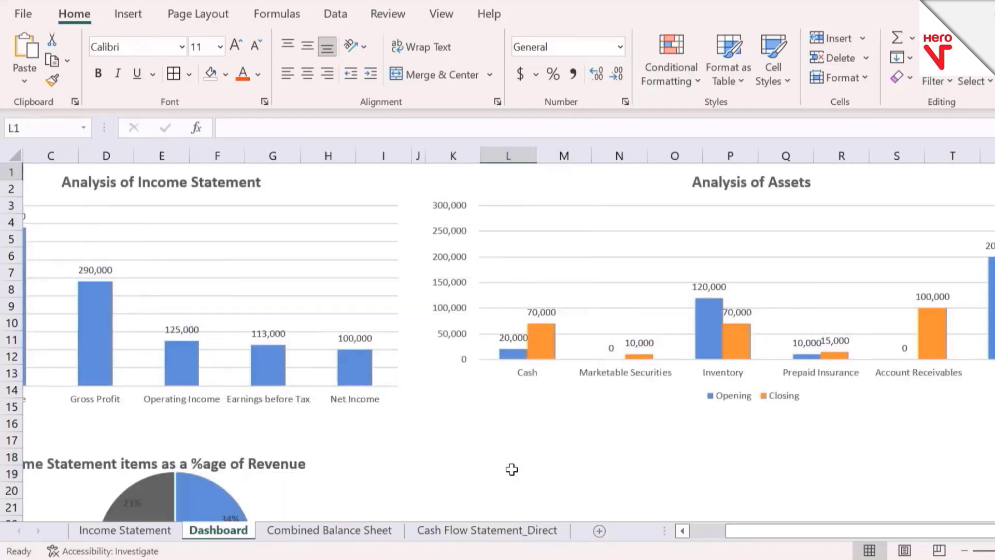
pyautogui.press('Left')
pyautogui.press('Left')
pyautogui.press('Left')
pyautogui.press('Left')
pyautogui.press('Left')
pyautogui.press('Left')
pyautogui.press('Left')
pyautogui.press('Left')
pyautogui.press('Left')
pyautogui.press('Left')
pyautogui.press('Left')
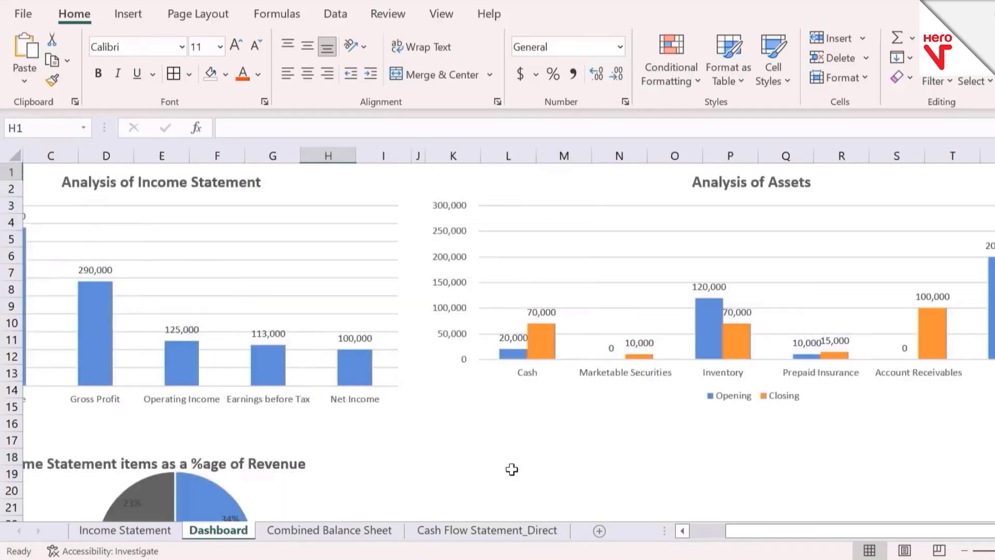
pyautogui.press('Down')
pyautogui.press('Down')
pyautogui.press('Down')
pyautogui.press('Down')
pyautogui.press('Down')
pyautogui.press('Down')
pyautogui.press('Down')
pyautogui.press('Down')
pyautogui.press('Down')
pyautogui.press('Down')
pyautogui.press('Down')
pyautogui.press('Down')
pyautogui.press('Down')
pyautogui.press('Down')
pyautogui.press('Down')
pyautogui.press('Down')
pyautogui.press('Down')
pyautogui.press('Down')
pyautogui.press('Down')
pyautogui.press('Down')
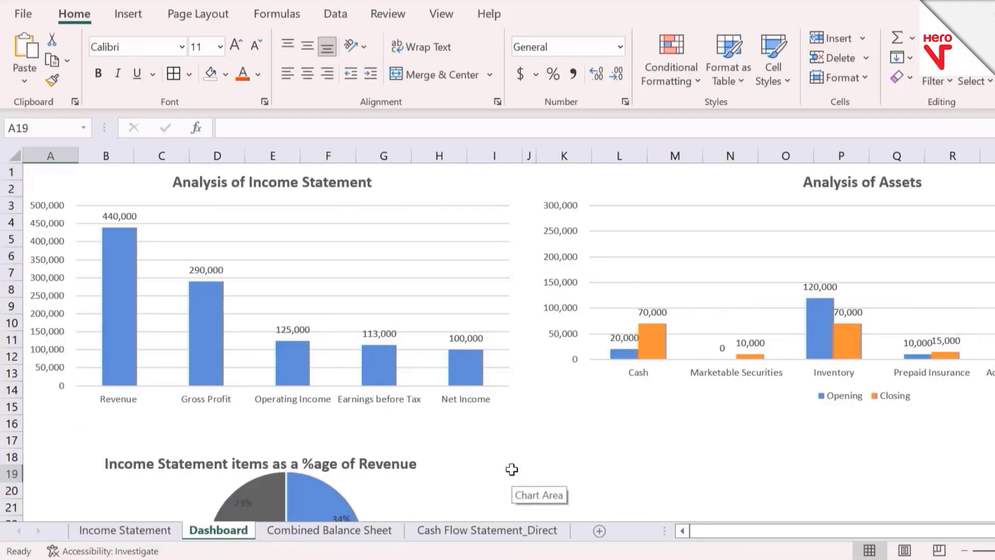
# Step: Nudge the title of the income statement pie chart slightly up and to the right
pyautogui.press('Down')
pyautogui.press('Down')
pyautogui.press('Down')
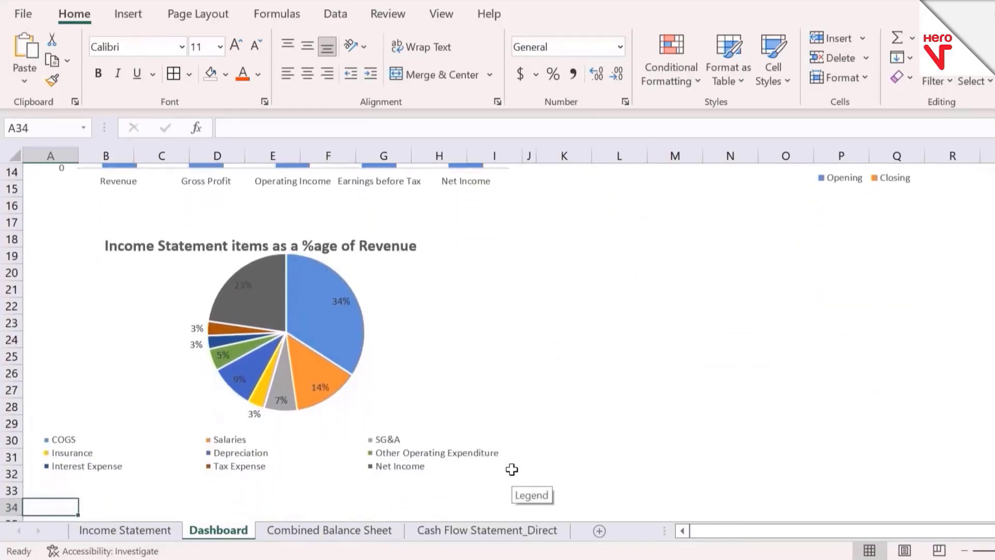
pyautogui.click(416, 253)
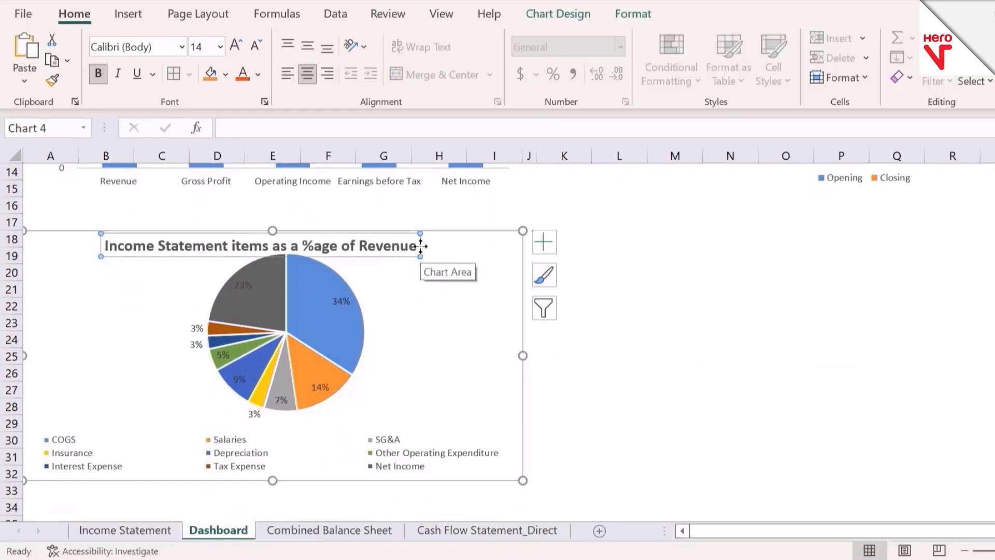
pyautogui.moveTo(422, 245); pyautogui.dragTo(424, 244)
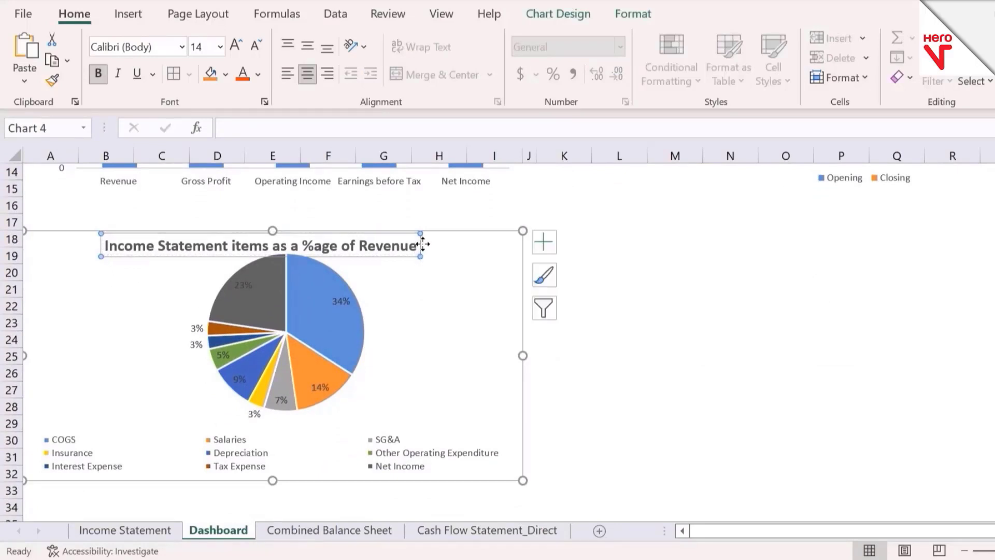
pyautogui.click(642, 306)
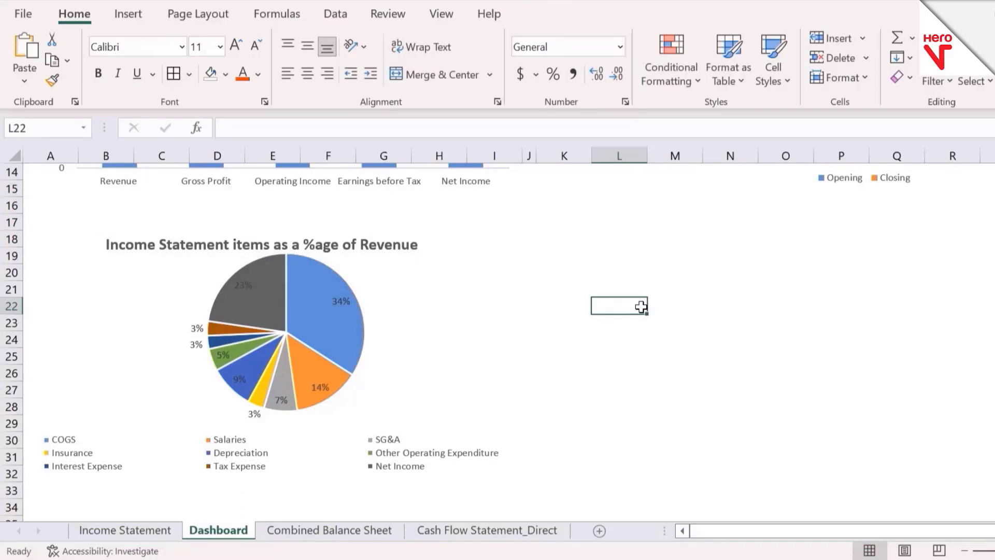
# Step: Review the liabilities and equity on the Combined Balance Sheet, and return to the first row of the Dashboard
pyautogui.click(410, 296)
pyautogui.click(556, 358)
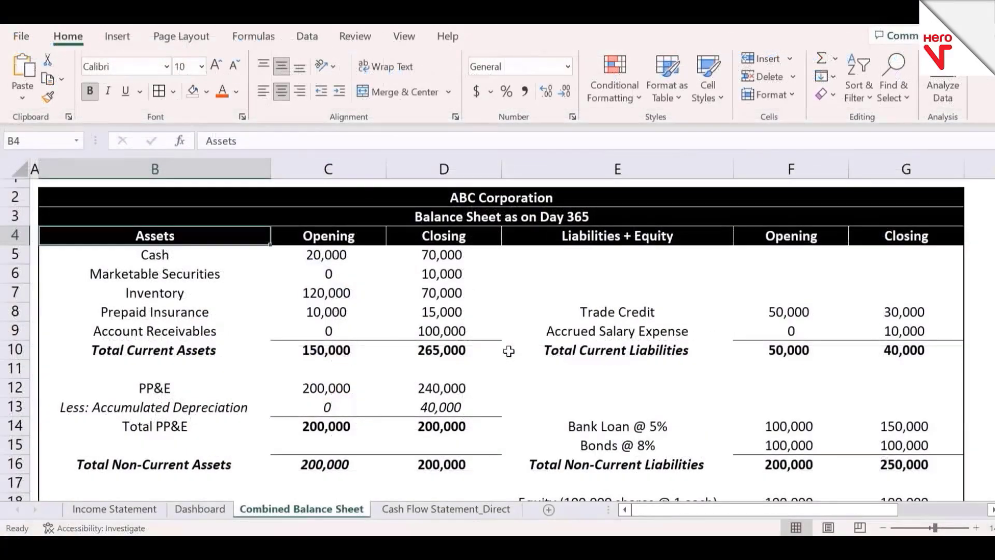
pyautogui.hotkey('ctrl', 'pageup')
pyautogui.press('Right')
pyautogui.press('Up')
pyautogui.hotkey('ctrl', 'Up')
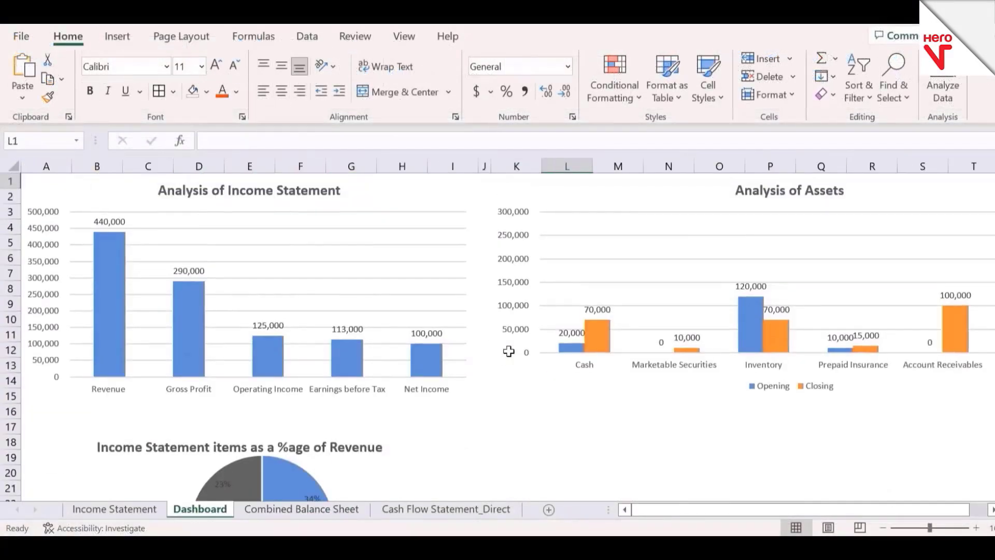
# Step: Duplicate the Analysis of Assets chart and place the copy directly below it, beside the pie chart
pyautogui.press('Down')
pyautogui.press('Down')
pyautogui.click(575, 275)
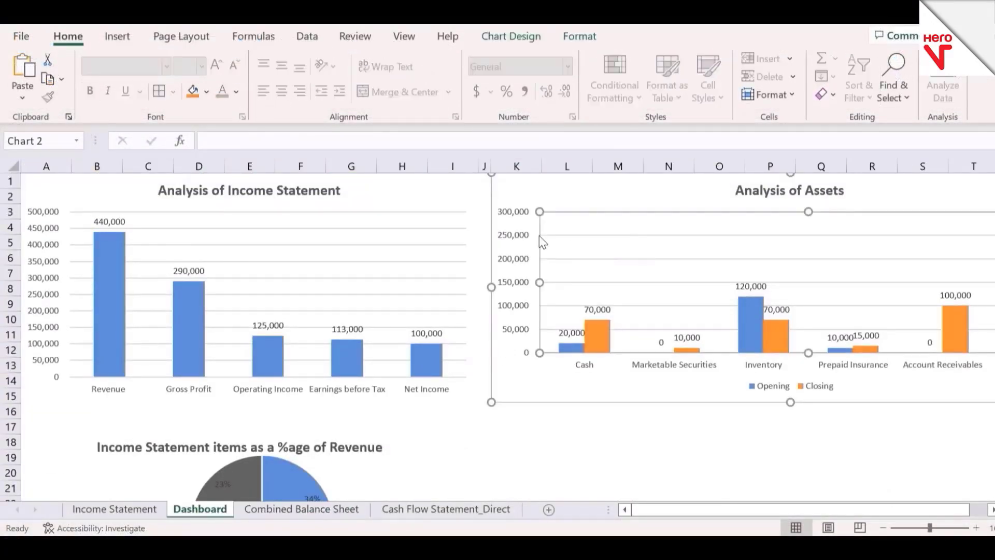
pyautogui.click(492, 358)
pyautogui.hotkey('ctrl', 'c')
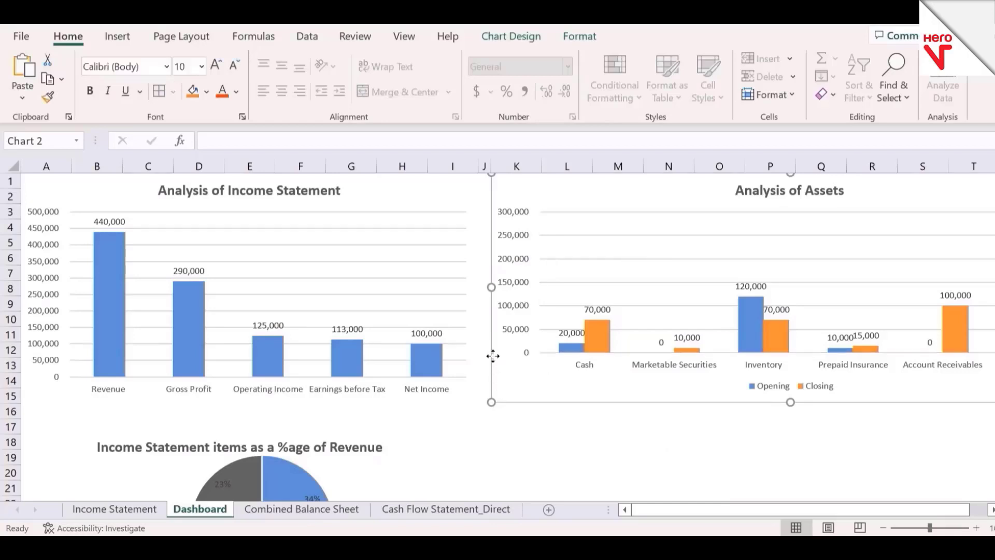
pyautogui.click(491, 433)
pyautogui.hotkey('ctrl', 'v')
pyautogui.click(647, 384)
pyautogui.press('Escape')
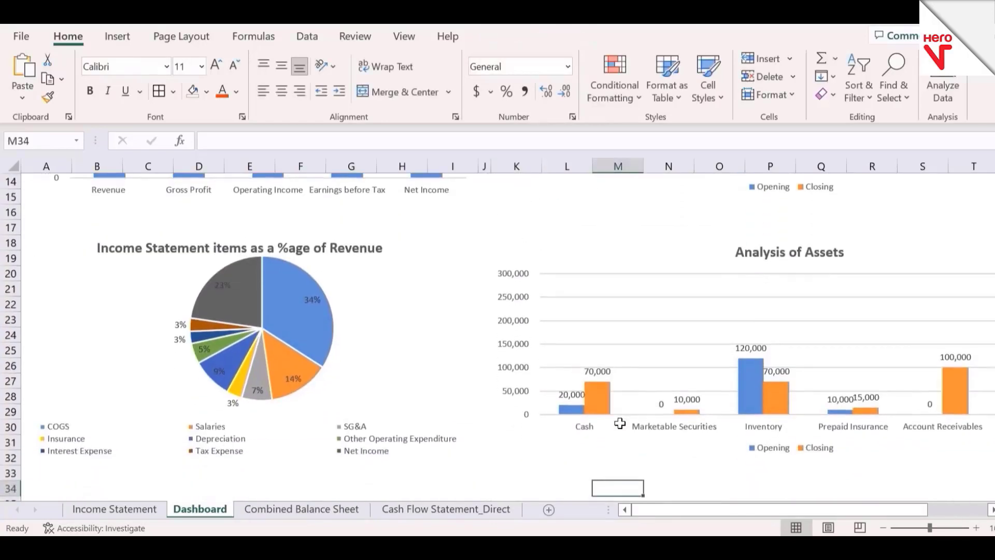
# Step: Set the copied chart's data range to E4:G22 on the Combined Balance Sheet, covering liabilities and equity
pyautogui.rightClick(706, 315)
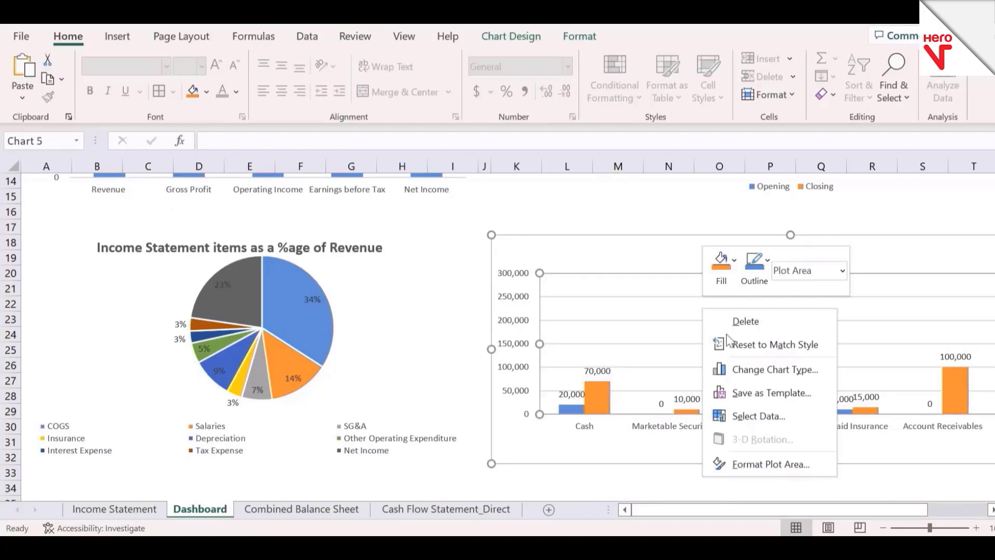
pyautogui.click(784, 415)
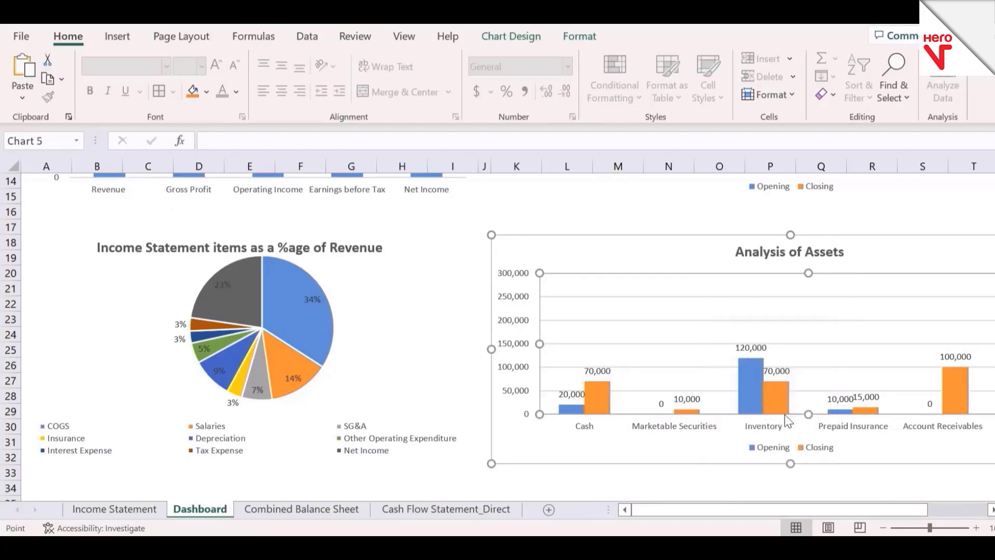
pyautogui.click(818, 173)
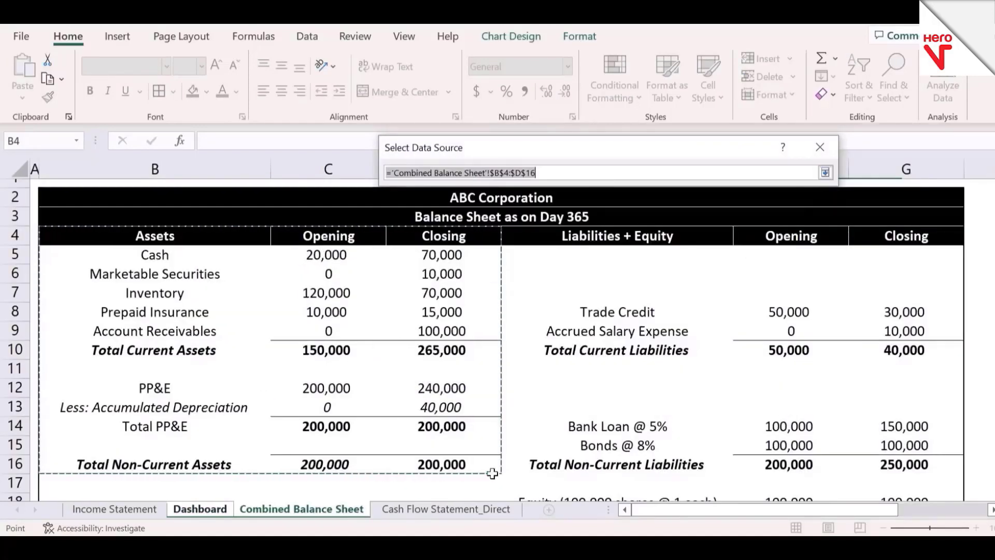
pyautogui.click(577, 236)
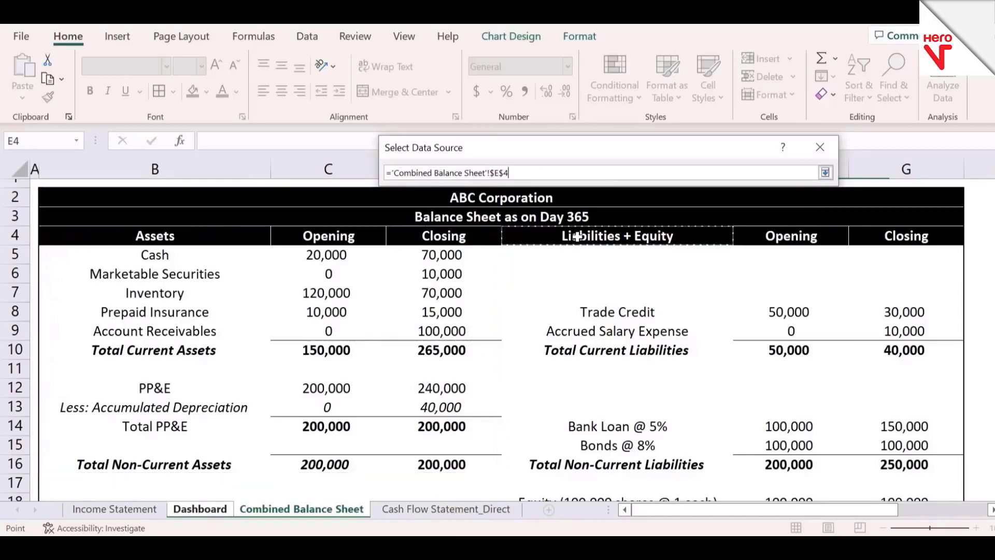
pyautogui.hotkey('shift', 'Right')
pyautogui.hotkey('shift', 'Down')
pyautogui.hotkey('shift', 'Right')
pyautogui.hotkey('shift', 'Down')
pyautogui.hotkey('shift', 'Down')
pyautogui.hotkey('shift', 'Down')
pyautogui.hotkey('shift', 'Down')
pyautogui.hotkey('shift', 'Down')
pyautogui.hotkey('shift', 'Down')
pyautogui.hotkey('shift', 'Down')
pyautogui.hotkey('shift', 'Down')
pyautogui.hotkey('shift', 'Down')
pyautogui.hotkey('shift', 'Down')
pyautogui.hotkey('shift', 'Down')
pyautogui.hotkey('shift', 'Down')
pyautogui.hotkey('shift', 'Down')
pyautogui.hotkey('shift', 'Down')
pyautogui.hotkey('shift', 'Down')
pyautogui.hotkey('shift', 'Down')
pyautogui.hotkey('shift', 'Down')
pyautogui.hotkey('shift', 'Down')
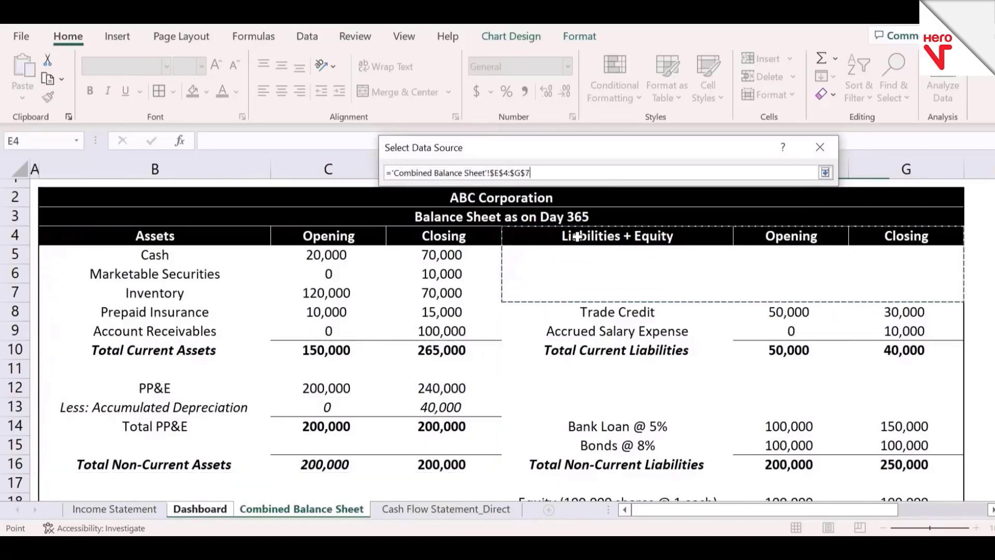
pyautogui.hotkey('shift', 'Up')
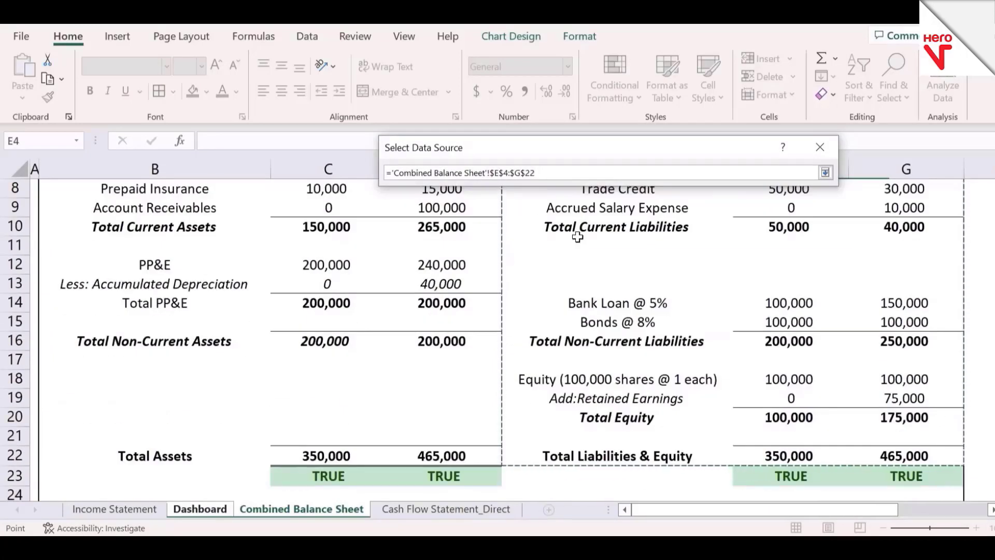
pyautogui.click(825, 172)
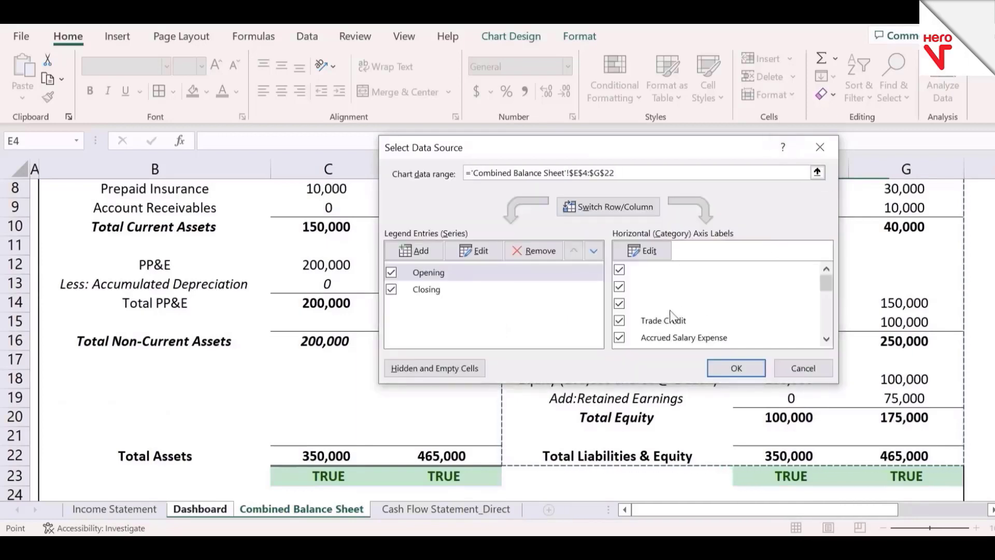
# Step: Exclude blank and unneeded categories, keeping Trade Credit, Accrued Salary Expense, Bank Loan @ 5%, Bonds @ 8%, Total Equity and Total Liabilities & Equity
pyautogui.click(619, 269)
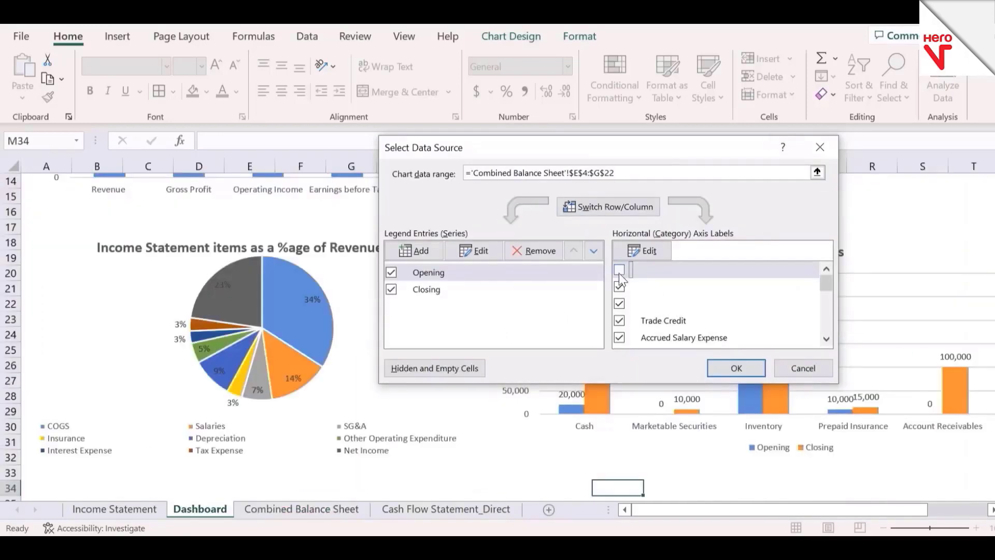
pyautogui.click(620, 286)
pyautogui.click(619, 304)
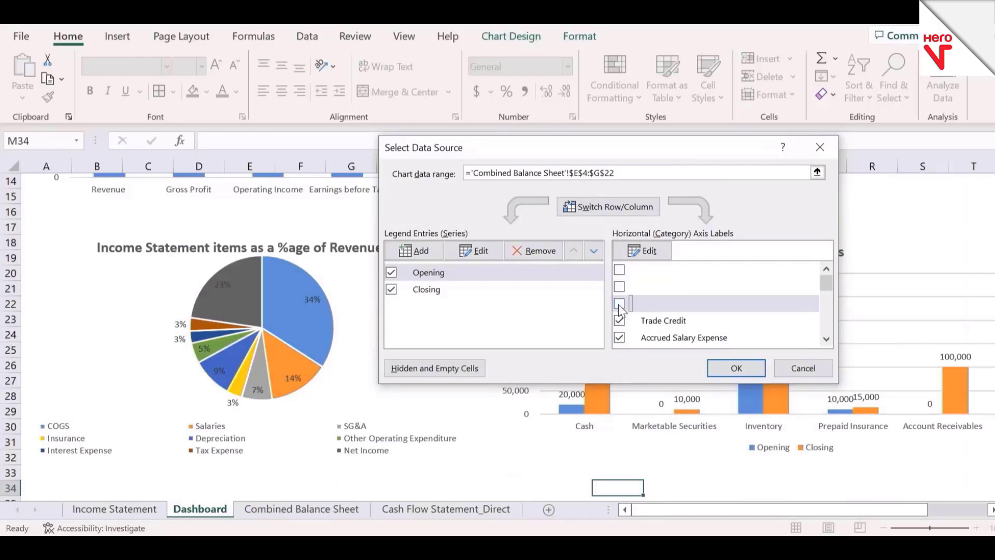
pyautogui.scroll(-3, 738, 337)
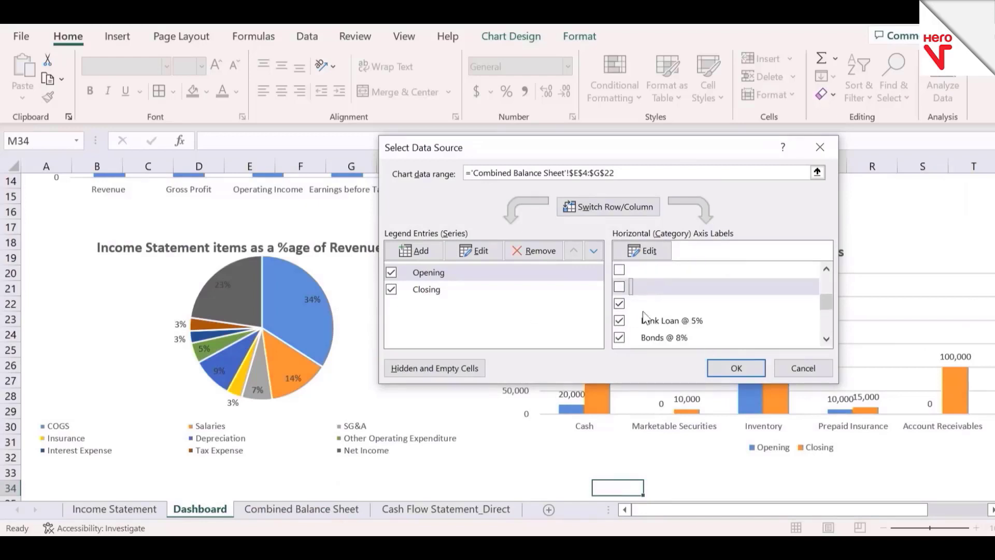
pyautogui.click(620, 304)
pyautogui.click(619, 320)
pyautogui.click(827, 339)
pyautogui.click(619, 287)
pyautogui.click(619, 270)
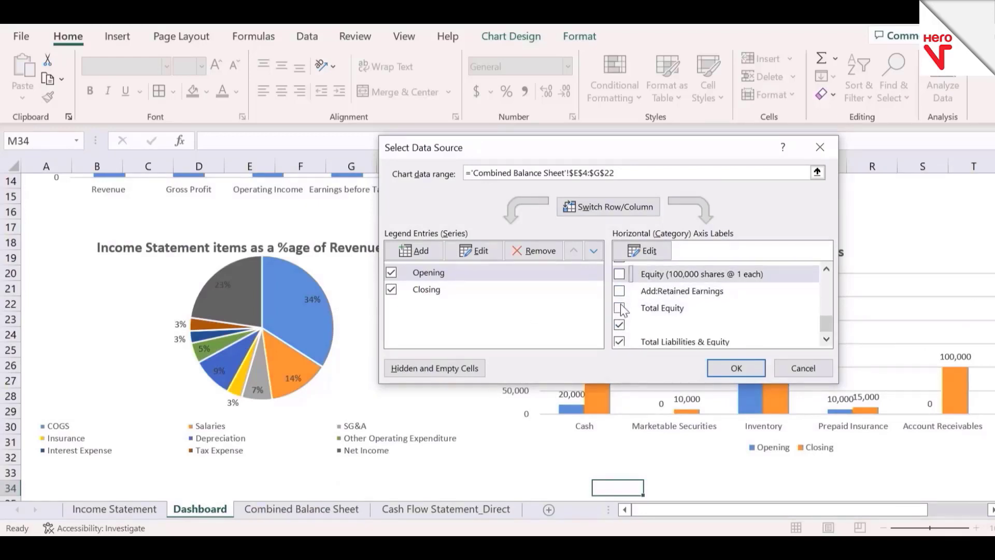
pyautogui.click(619, 321)
pyautogui.click(736, 368)
# Step: Change the copied chart's title to "Analysis of Liabilities and Equity"
pyautogui.click(640, 473)
pyautogui.press('Right')
pyautogui.press('Right')
pyautogui.press('Right')
pyautogui.press('Right')
pyautogui.press('Right')
pyautogui.press('Right')
pyautogui.press('Right')
pyautogui.press('Right')
pyautogui.press('Right')
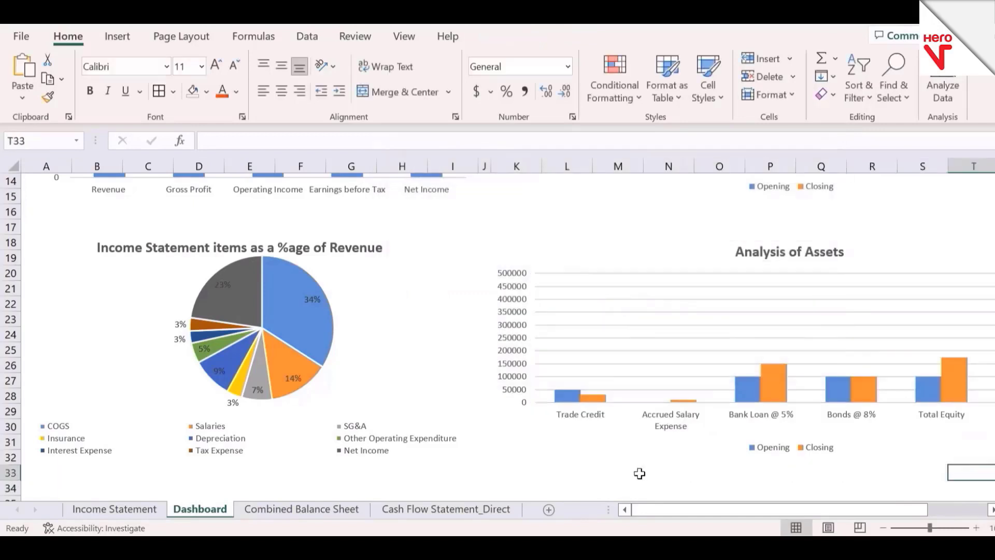
pyautogui.click(522, 258)
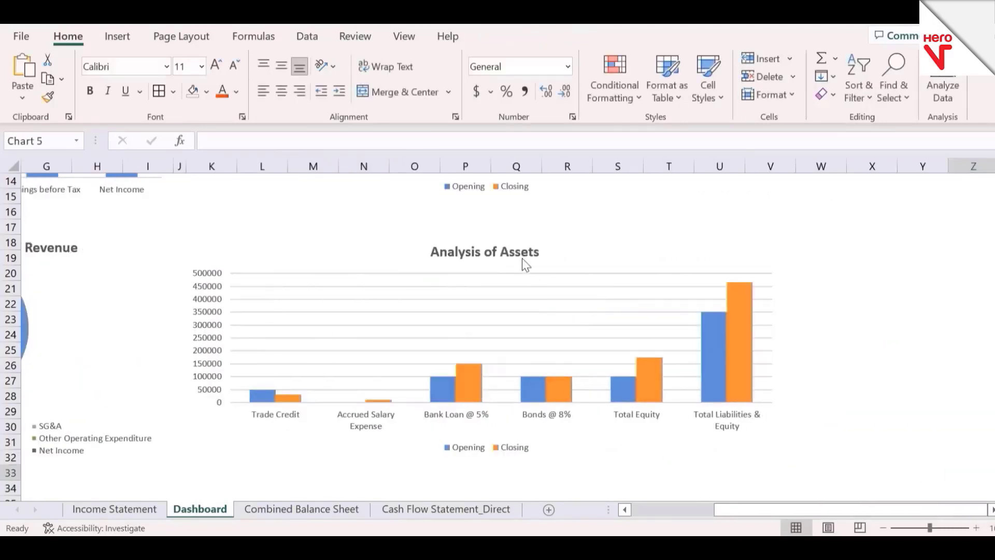
pyautogui.click(516, 254)
pyautogui.hotkey('shift', 'End')
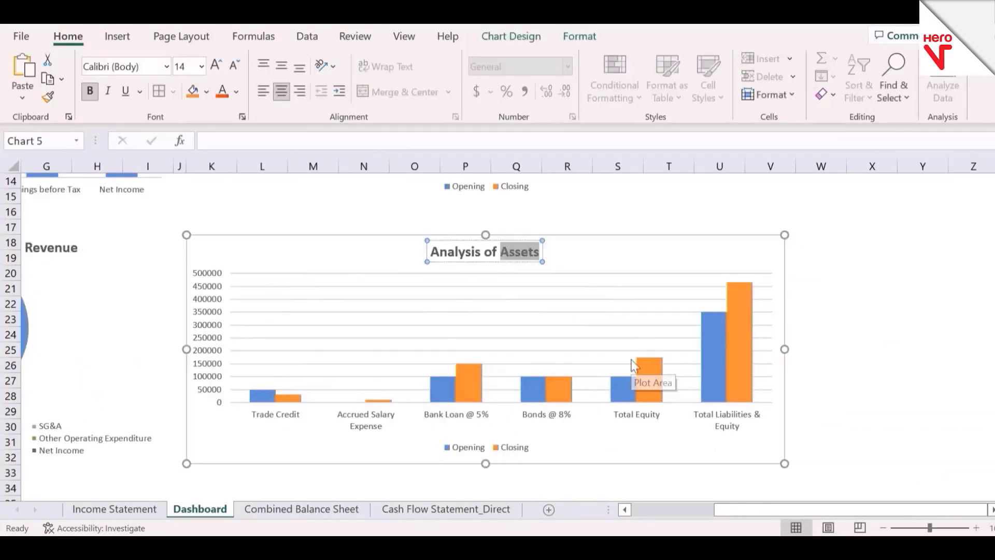
pyautogui.write('Liabilities and Equity')
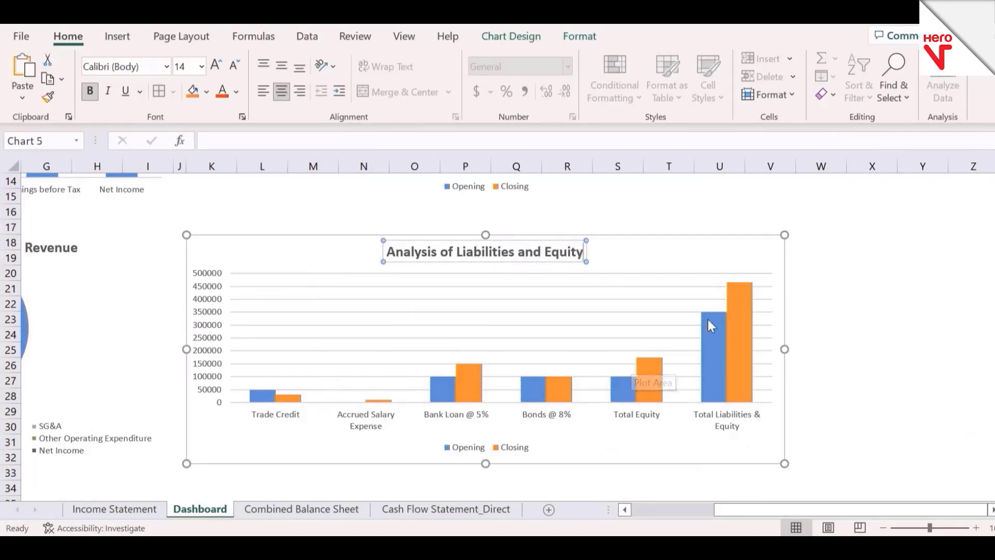
pyautogui.click(822, 340)
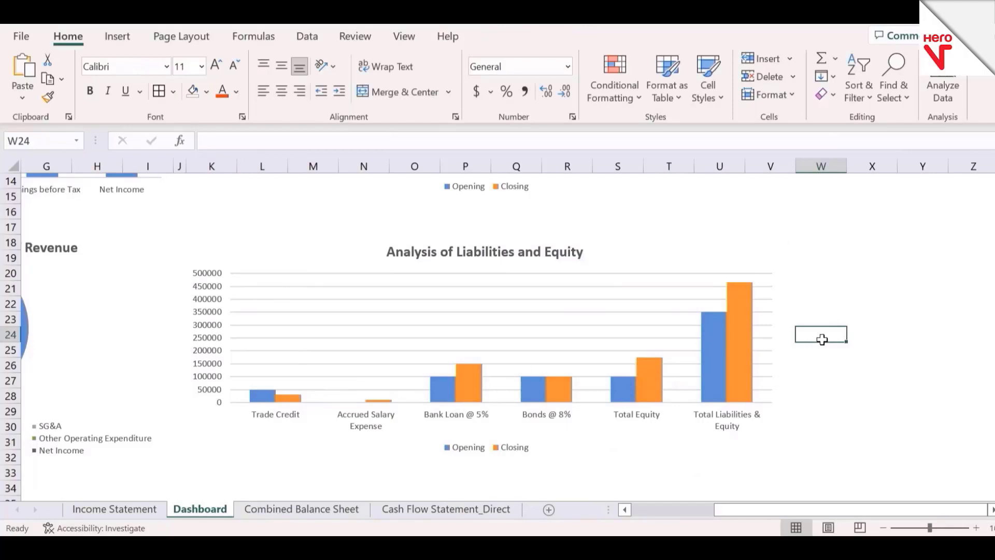
# Step: Add data labels to the Closing and Opening series of the Liabilities and Equity chart
pyautogui.rightClick(741, 323)
pyautogui.click(827, 464)
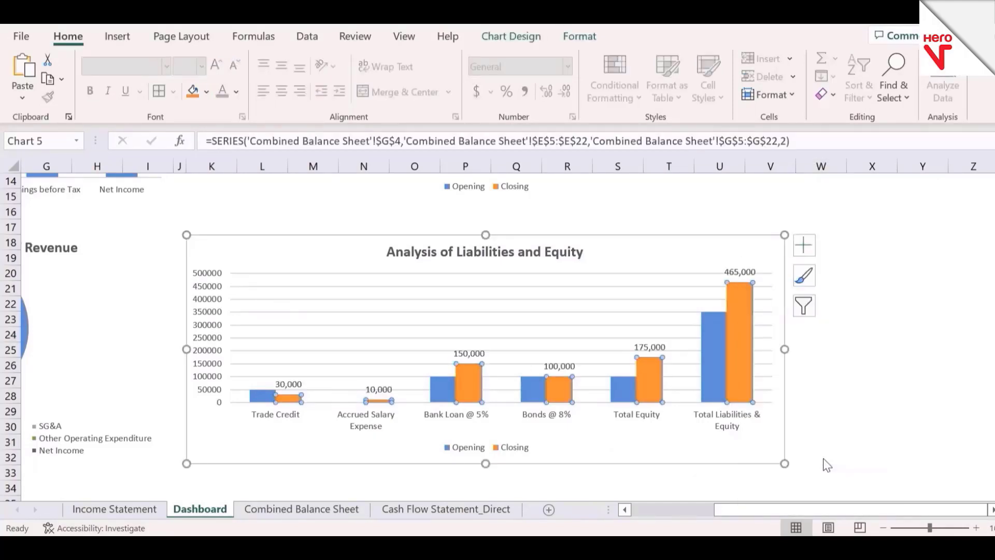
pyautogui.rightClick(627, 391)
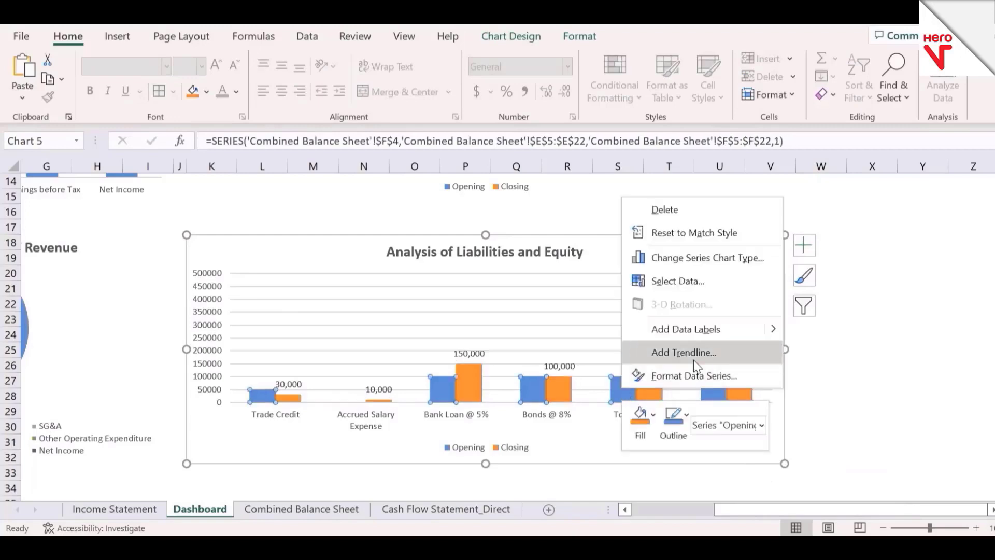
pyautogui.click(717, 324)
pyautogui.click(813, 385)
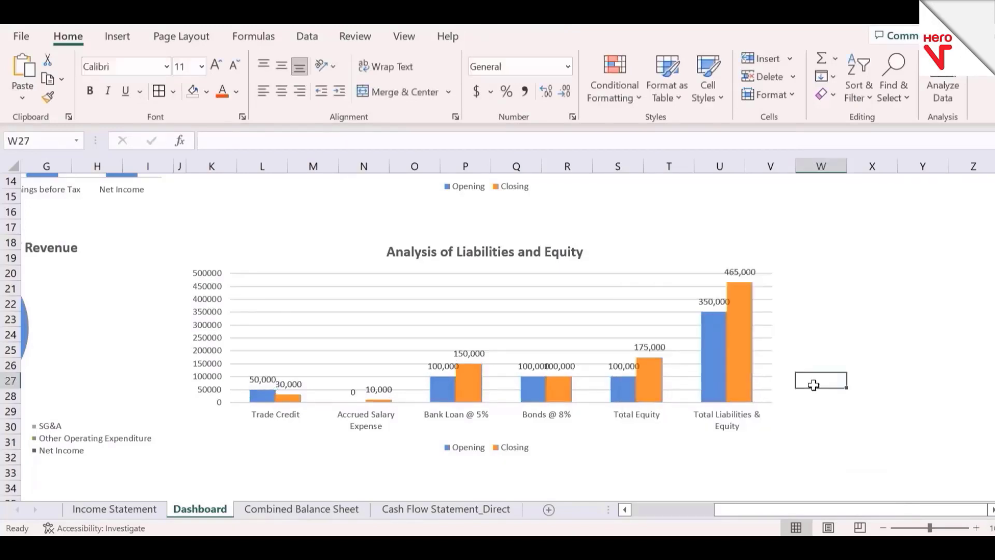
# Step: Set the font size of the Opening and Closing data labels in the Liabilities and Equity chart to 8
pyautogui.click(692, 285)
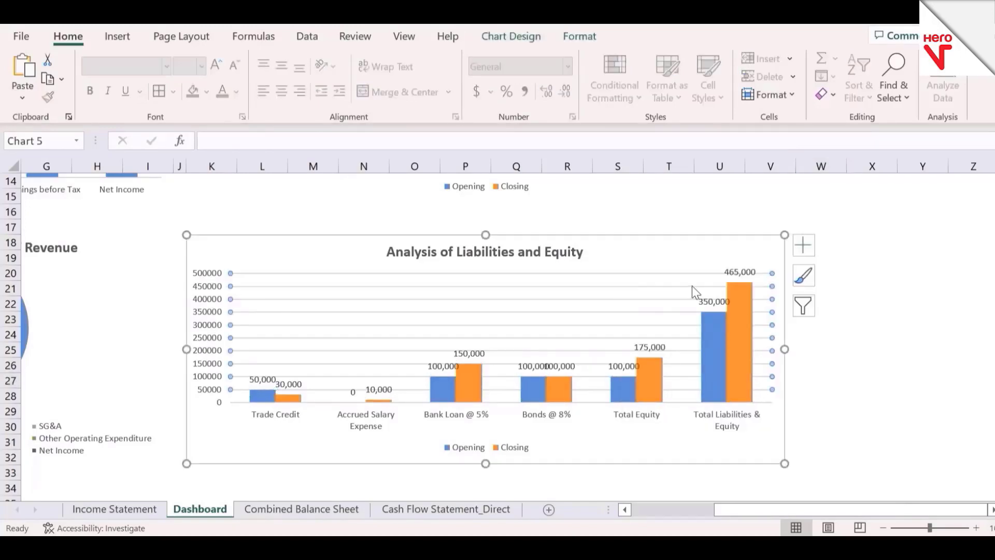
pyautogui.click(709, 308)
pyautogui.hotkey('alt', 'h')
pyautogui.write('fs')
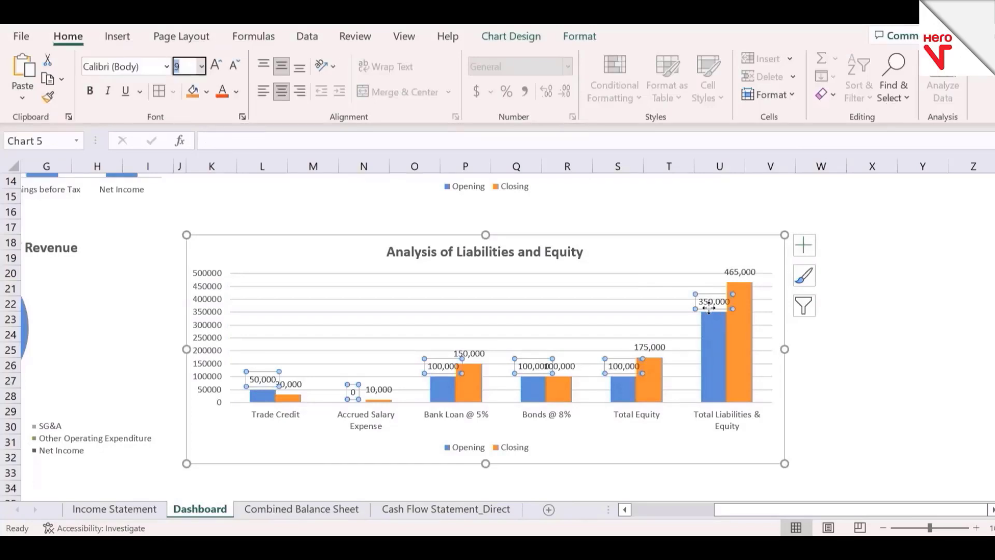
pyautogui.write('8')
pyautogui.press('Return')
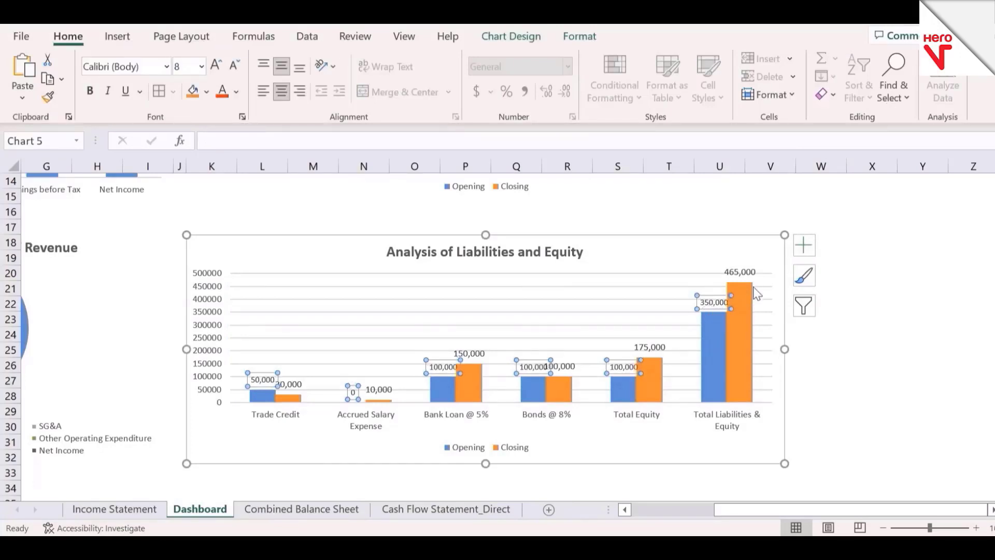
pyautogui.click(749, 272)
pyautogui.click(187, 67)
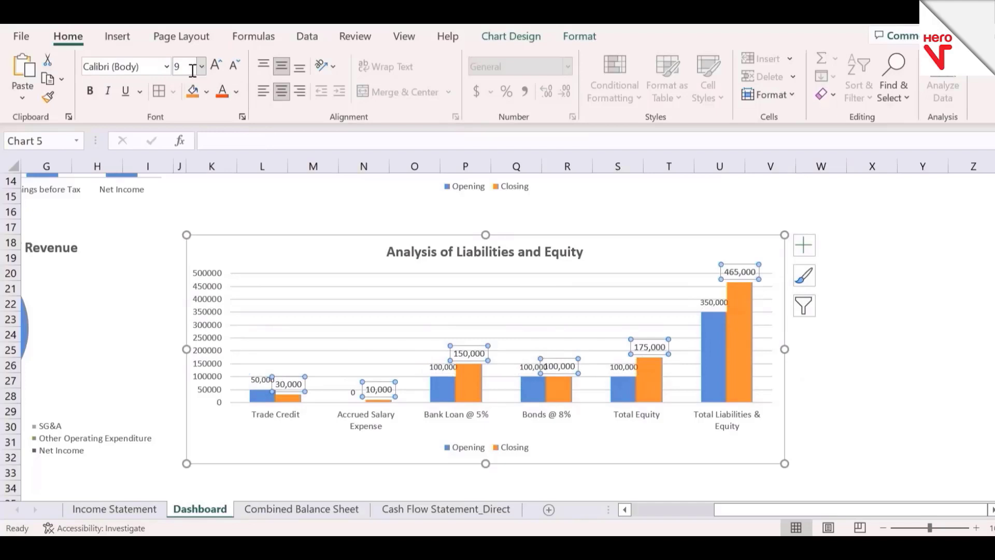
pyautogui.press('Return')
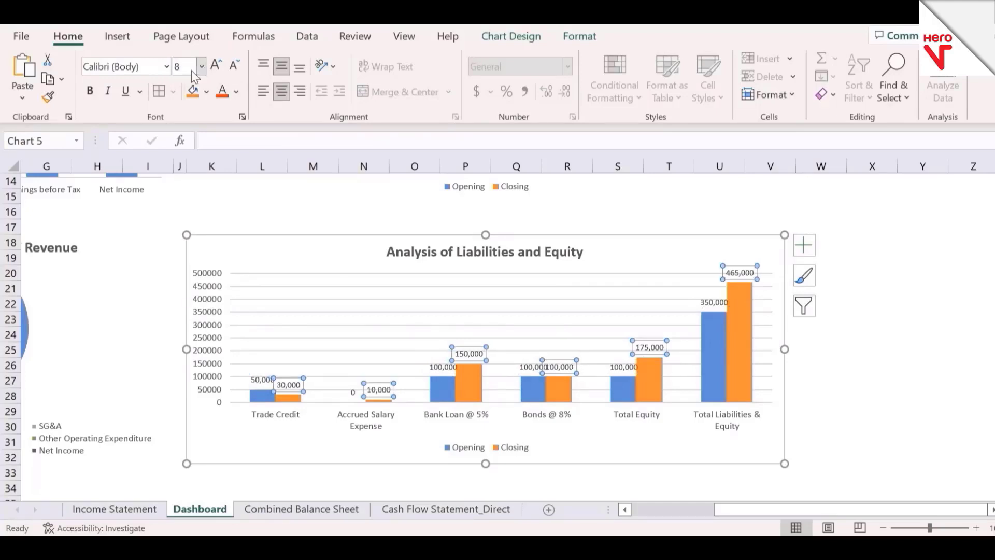
# Step: Reduce the font size of the Opening series' data labels to 7
pyautogui.click(623, 368)
pyautogui.click(188, 68)
pyautogui.write('7')
pyautogui.press('Return')
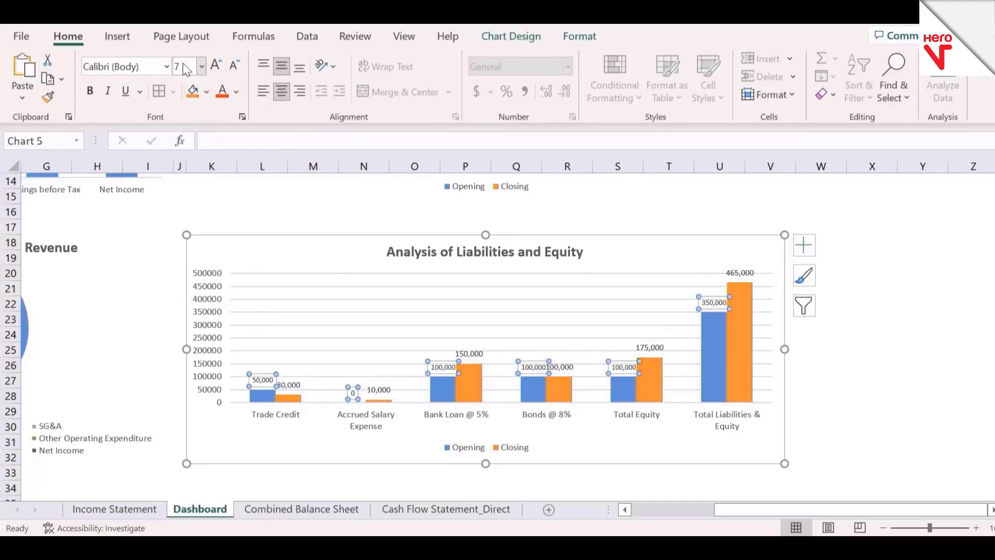
pyautogui.doubleClick(711, 408)
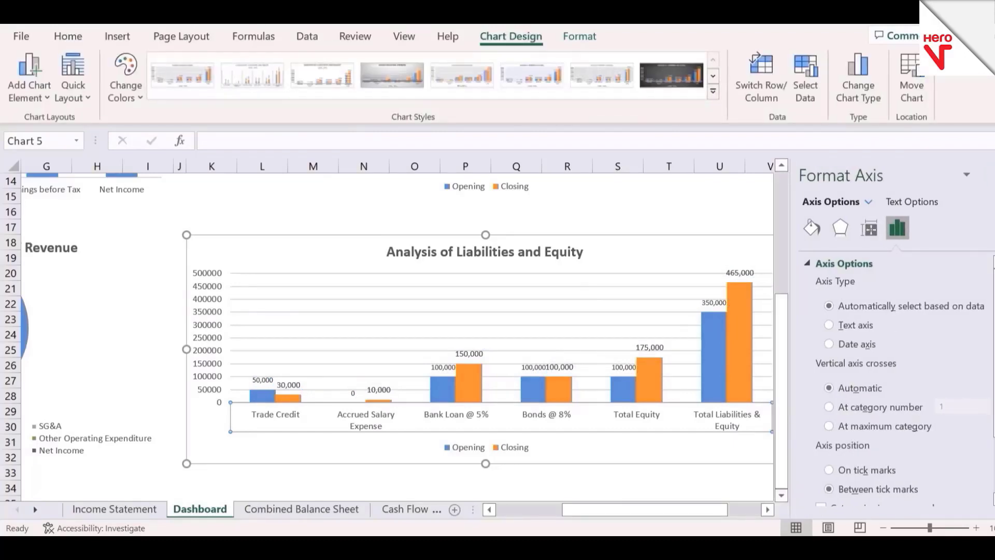
pyautogui.click(988, 176)
pyautogui.click(866, 376)
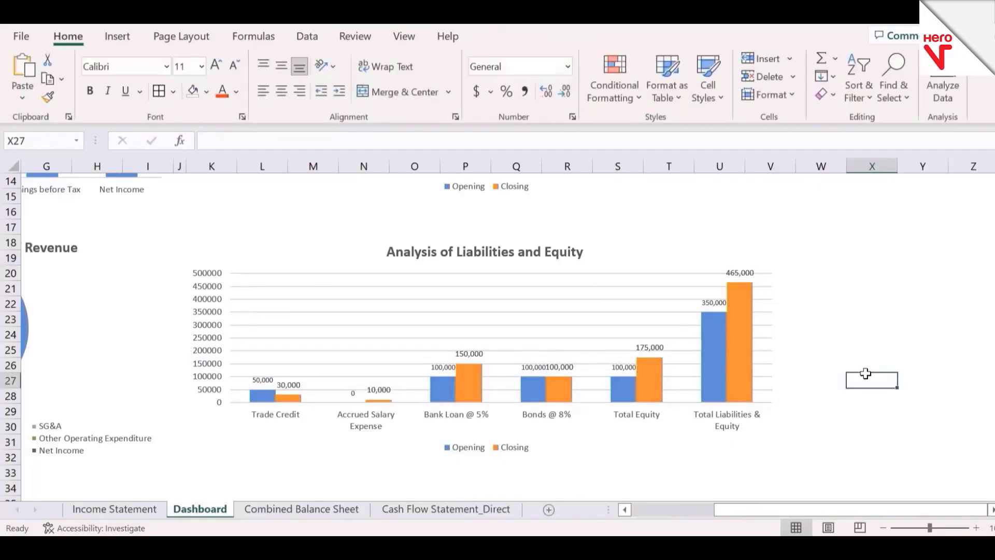
# Step: Zoom the Dashboard out to 70% from cell A1 to view all four charts together
pyautogui.hotkey('ctrl', 'Home')
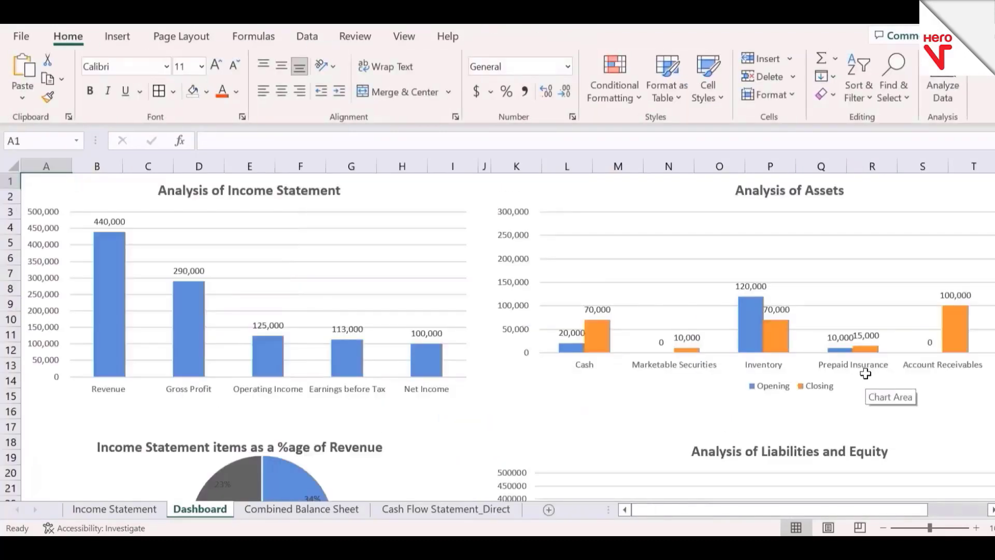
pyautogui.click(882, 528)
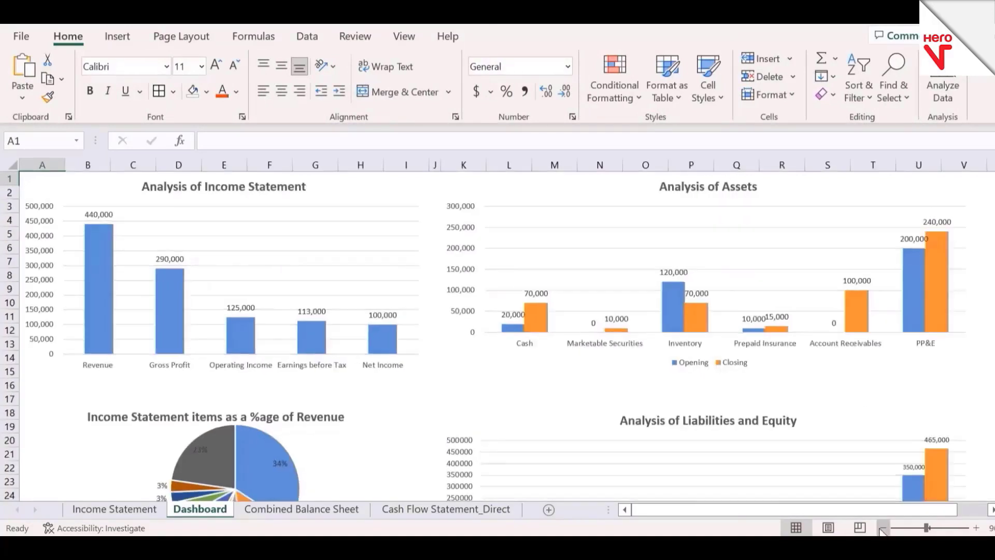
pyautogui.click(883, 528)
pyautogui.click(882, 527)
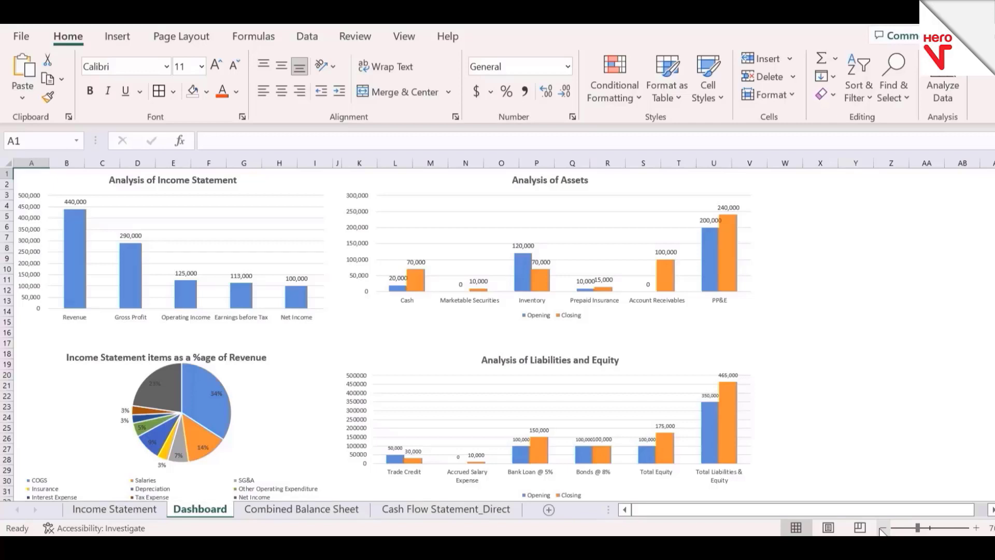
pyautogui.click(856, 289)
pyautogui.click(810, 247)
pyautogui.hotkey('ctrl', 'Up')
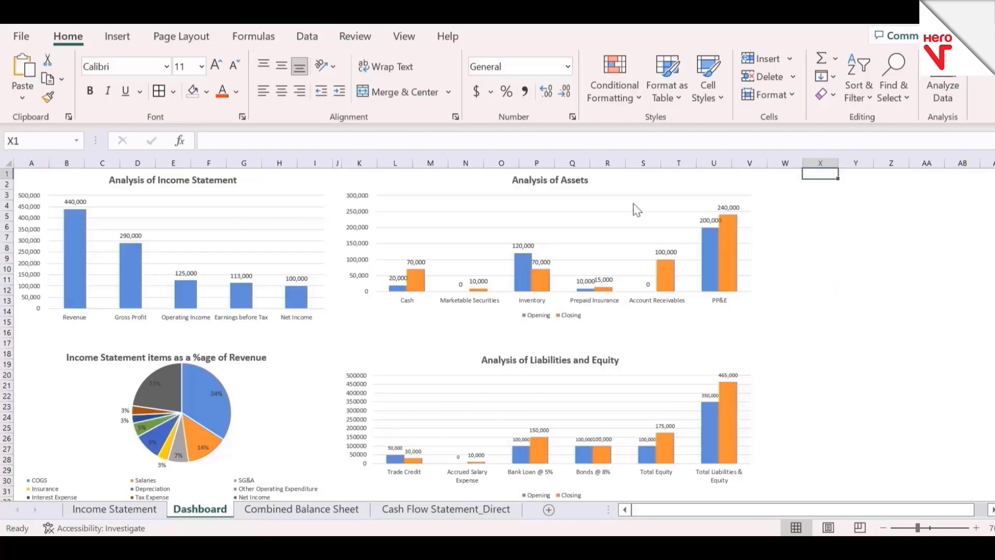
pyautogui.click(117, 36)
pyautogui.click(823, 278)
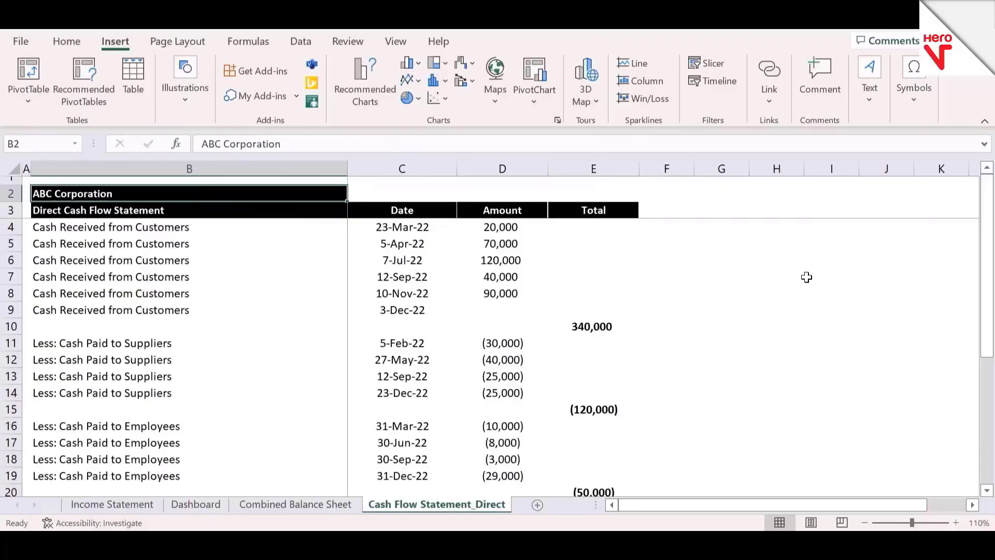
# Step: Review the line items, dates, amounts and totals of the Direct Cash Flow Statement down to its last entry
pyautogui.press('Down')
pyautogui.press('Down')
pyautogui.press('Down')
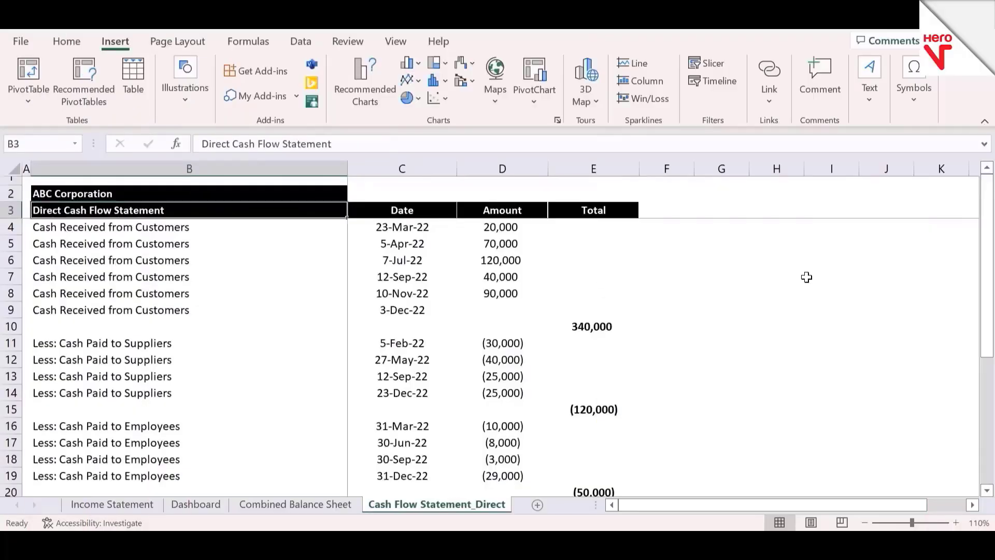
pyautogui.press('Right')
pyautogui.press('Right')
pyautogui.press('Up')
pyautogui.press('Up')
pyautogui.press('Down')
pyautogui.press('Down')
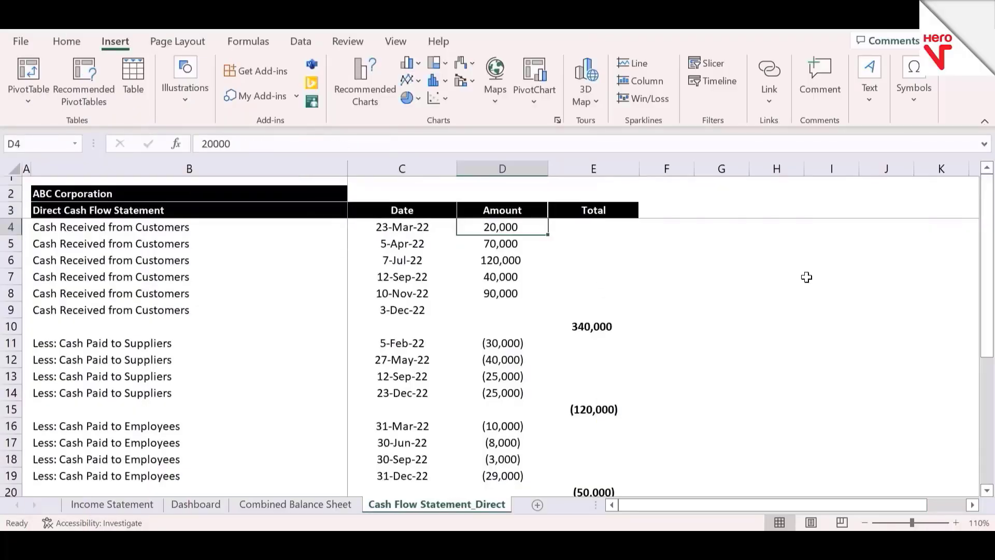
pyautogui.press('Up')
pyautogui.press('Left')
pyautogui.press('Left')
pyautogui.press('Left')
pyautogui.press('Down')
pyautogui.press('Right')
pyautogui.press('Down')
pyautogui.press('Right')
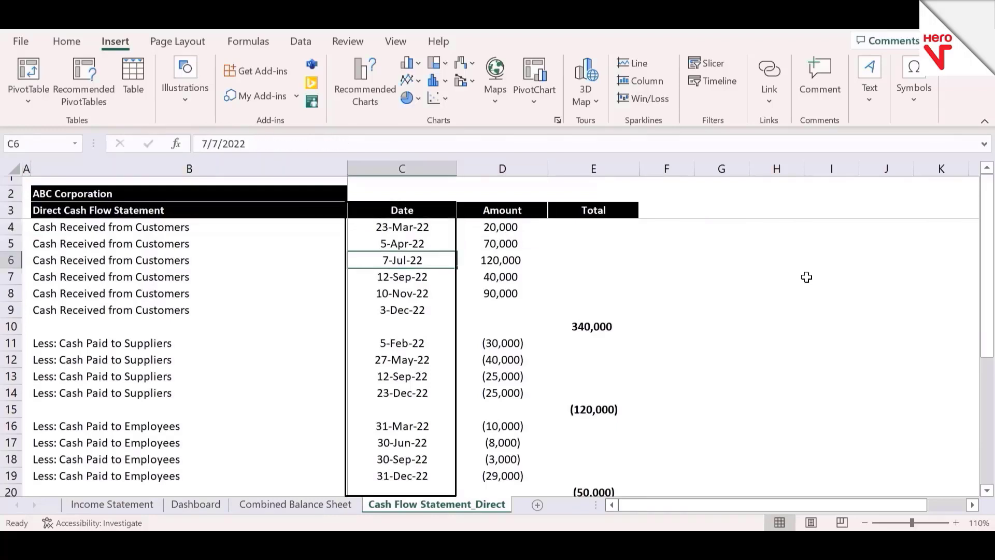
pyautogui.press('Right')
pyautogui.press('Down')
pyautogui.press('Down')
pyautogui.press('Down')
pyautogui.press('Down')
pyautogui.press('Down')
pyautogui.press('Down')
pyautogui.press('Left')
pyautogui.press('Down')
pyautogui.press('Left')
pyautogui.press('Down')
pyautogui.press('Down')
pyautogui.press('Down')
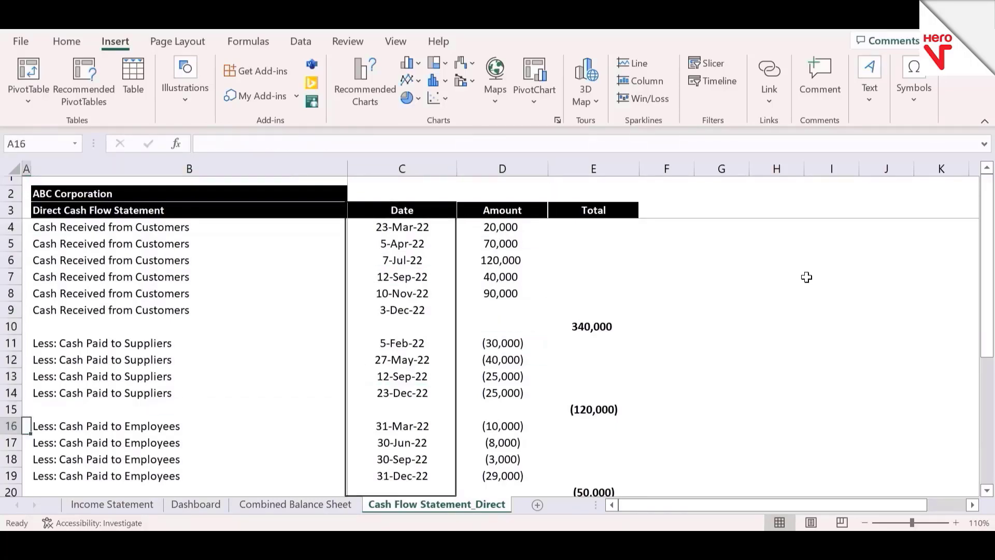
pyautogui.press('Down')
pyautogui.press('Down')
pyautogui.press('Down')
pyautogui.press('Down')
pyautogui.press('Down')
pyautogui.press('Down')
pyautogui.press('Down')
pyautogui.press('Down')
pyautogui.press('Down')
pyautogui.press('Down')
pyautogui.press('Down')
pyautogui.press('Down')
pyautogui.press('Down')
pyautogui.press('Down')
pyautogui.press('Down')
pyautogui.press('Down')
pyautogui.press('Down')
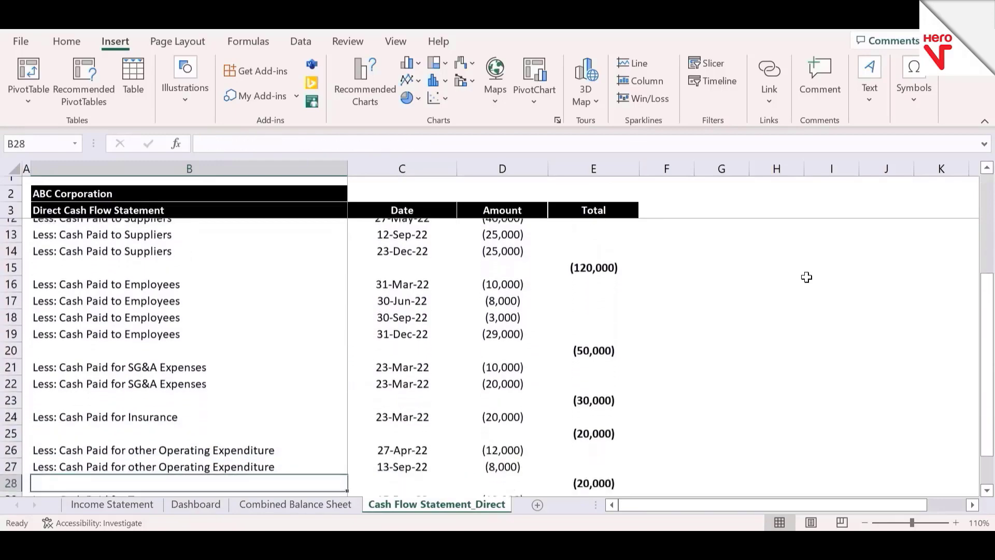
pyautogui.press('Up')
pyautogui.press('Up')
pyautogui.press('Up')
pyautogui.press('Up')
pyautogui.press('Up')
pyautogui.press('Up')
pyautogui.press('Up')
pyautogui.press('Up')
pyautogui.press('Up')
pyautogui.press('Up')
pyautogui.press('Up')
pyautogui.press('Up')
pyautogui.press('Up')
pyautogui.press('Up')
pyautogui.press('Up')
pyautogui.press('Up')
pyautogui.press('Up')
pyautogui.press('Up')
pyautogui.press('Up')
pyautogui.press('Up')
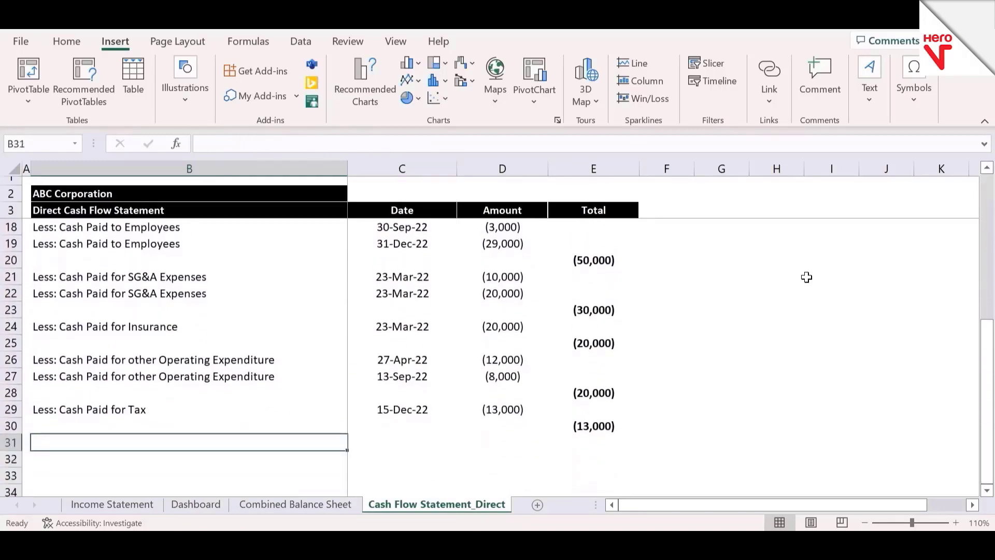
pyautogui.press('Down')
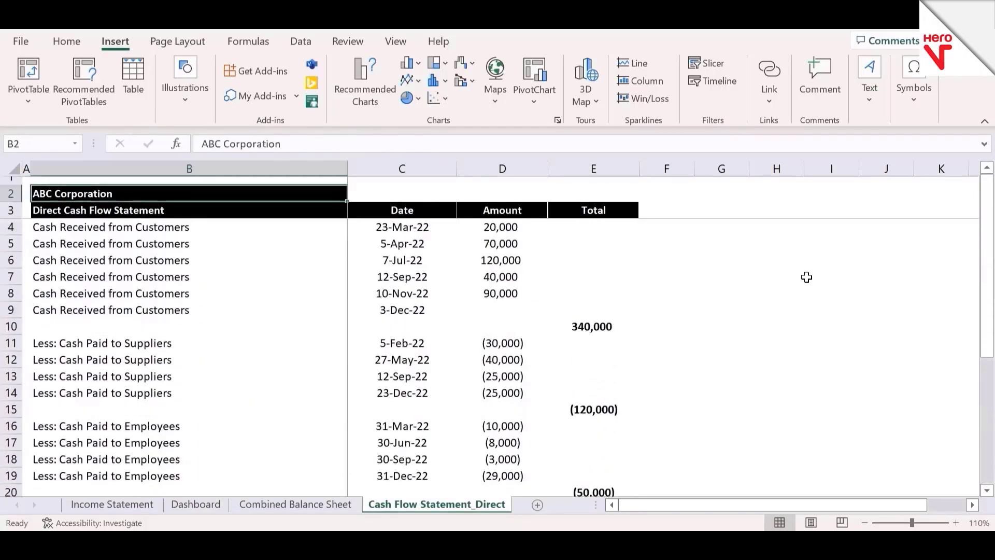
# Step: Return to the Dashboard sheet and select the empty cell Y2 beside the Analysis of Assets chart
pyautogui.hotkey('ctrl', 'pageup')
pyautogui.hotkey('ctrl', 'pageup')
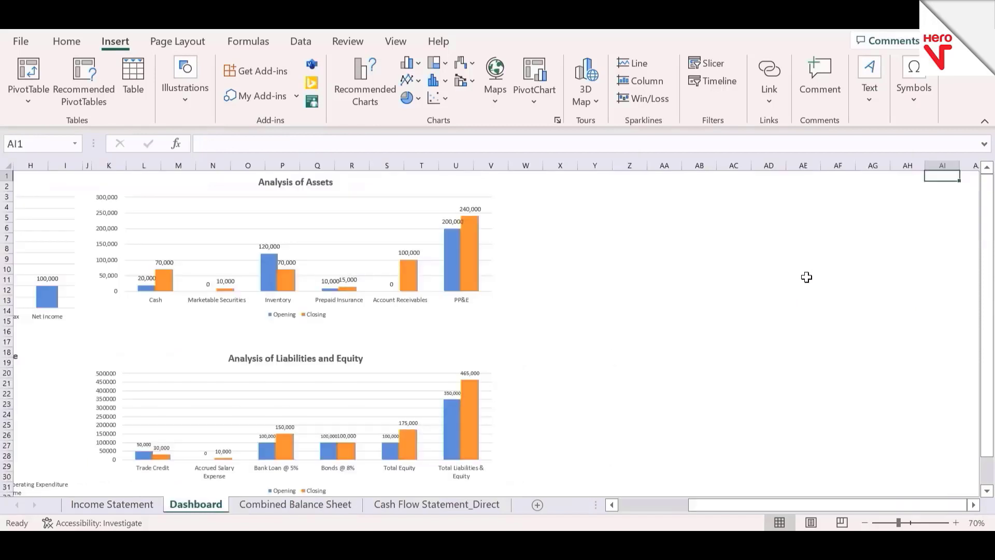
pyautogui.press('Left')
pyautogui.press('Left')
pyautogui.press('Left')
pyautogui.press('Left')
pyautogui.press('Left')
pyautogui.press('Left')
pyautogui.press('Down')
pyautogui.press('Left')
pyautogui.press('Down')
pyautogui.press('Left')
pyautogui.press('Left')
pyautogui.press('Left')
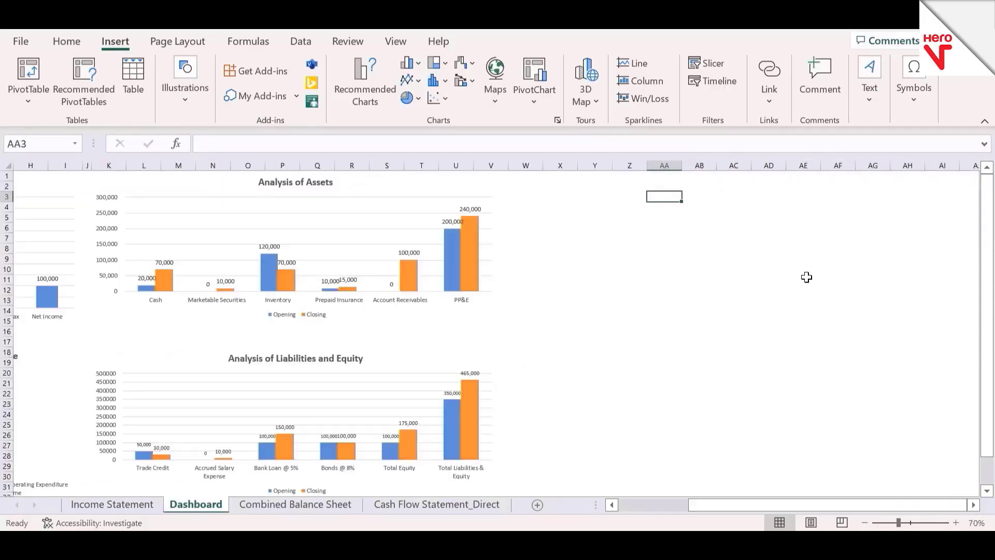
pyautogui.press('Left')
pyautogui.press('Up')
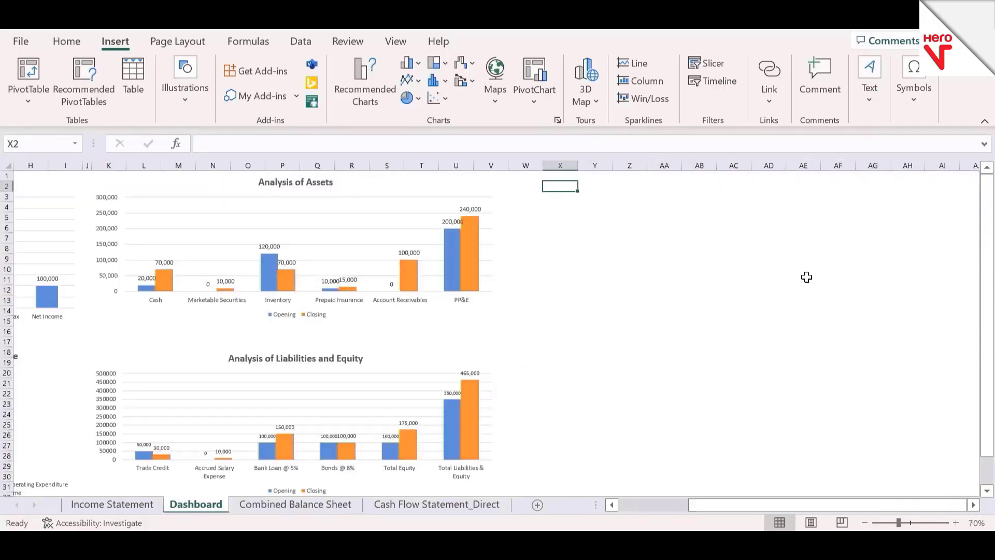
pyautogui.press('Right')
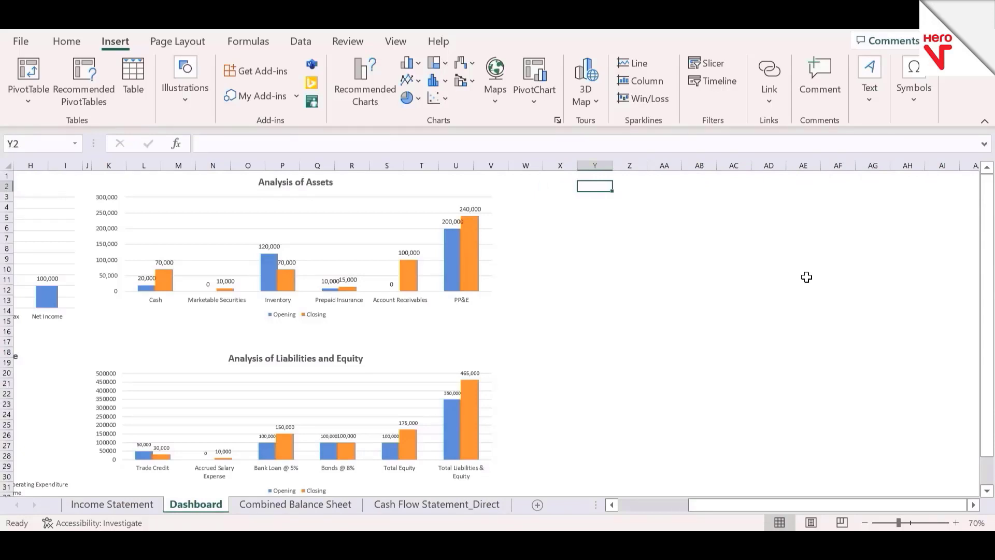
pyautogui.moveTo(806, 277); pyautogui.dragTo(488, 231)
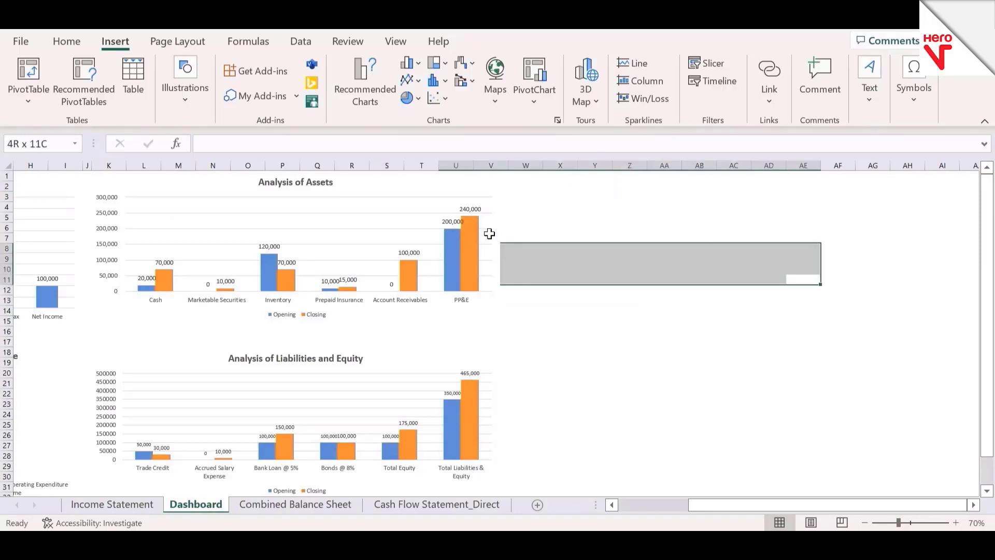
pyautogui.click(493, 232)
pyautogui.click(596, 208)
pyautogui.press('Up')
pyautogui.press('Up')
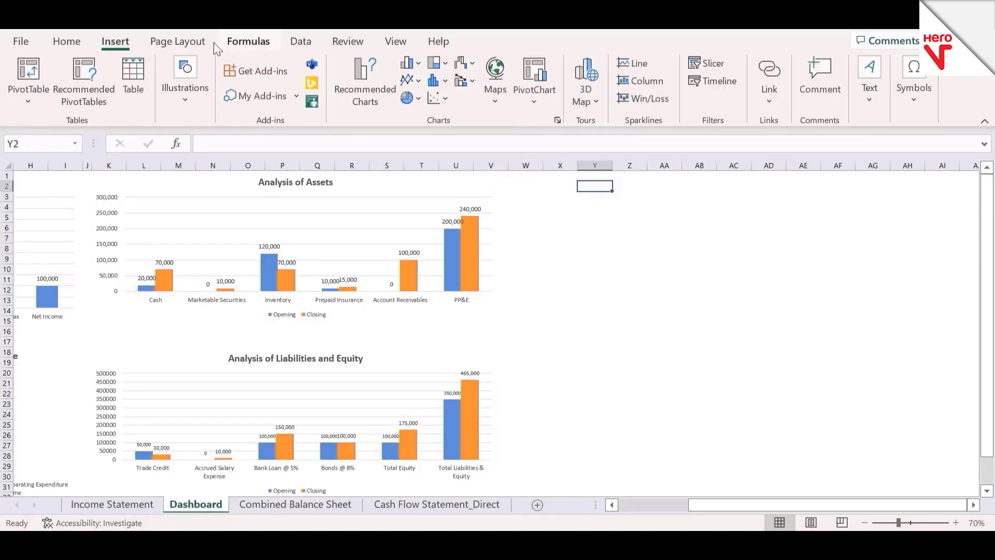
# Step: Insert a PivotTable at Dashboard cell Y2 from range B3:D29 of the Cash Flow Statement_Direct sheet
pyautogui.click(26, 71)
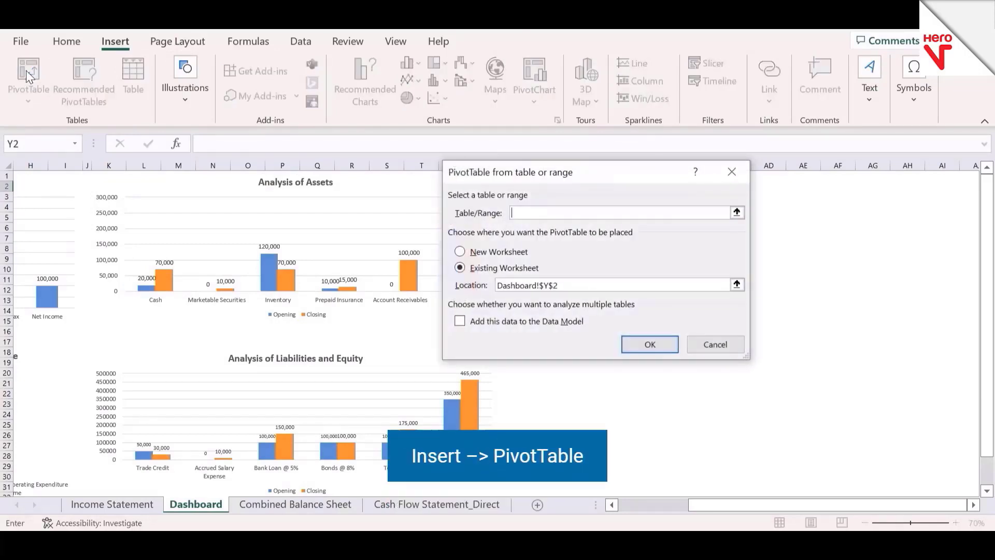
pyautogui.click(737, 214)
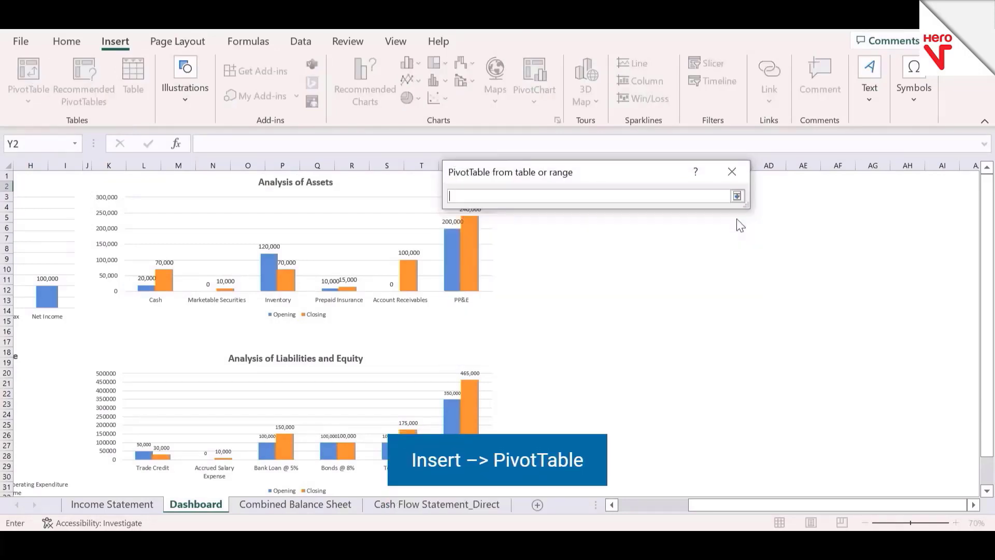
pyautogui.click(438, 511)
pyautogui.moveTo(161, 209); pyautogui.dragTo(500, 226)
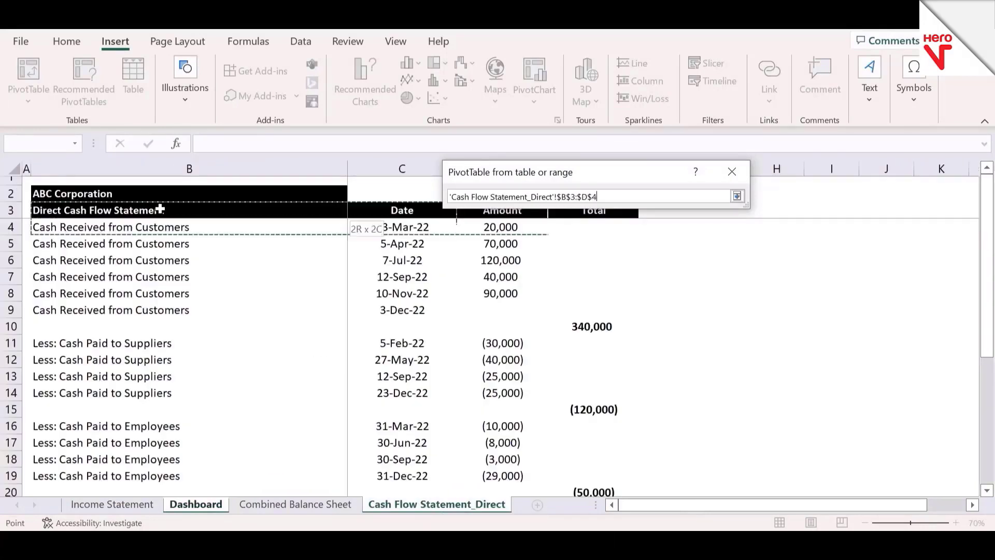
pyautogui.hotkey('shift', 'Down')
pyautogui.hotkey('shift', 'Down')
pyautogui.hotkey('shift', 'Down')
pyautogui.hotkey('shift', 'Down')
pyautogui.hotkey('shift', 'Down')
pyautogui.hotkey('shift', 'Down')
pyautogui.hotkey('shift', 'Down')
pyautogui.hotkey('shift', 'Down')
pyautogui.hotkey('shift', 'Down')
pyautogui.hotkey('shift', 'Down')
pyautogui.hotkey('shift', 'Down')
pyautogui.hotkey('shift', 'Down')
pyautogui.hotkey('shift', 'Down')
pyautogui.hotkey('shift', 'Down')
pyautogui.hotkey('shift', 'Down')
pyautogui.hotkey('shift', 'Down')
pyautogui.hotkey('shift', 'Down')
pyautogui.hotkey('shift', 'Down')
pyautogui.hotkey('shift', 'Down')
pyautogui.hotkey('shift', 'Down')
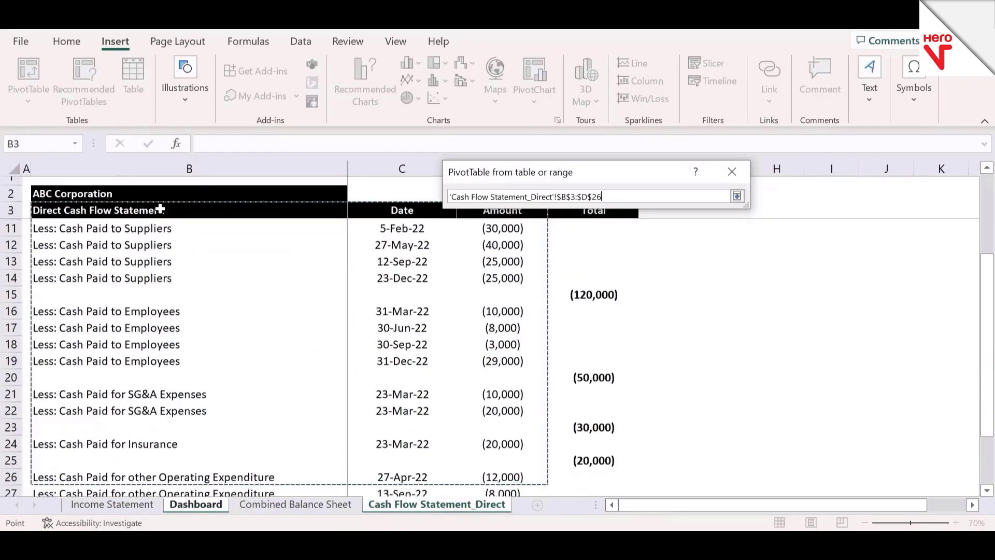
pyautogui.hotkey('shift', 'Down')
pyautogui.hotkey('shift', 'Down')
pyautogui.hotkey('shift', 'Down')
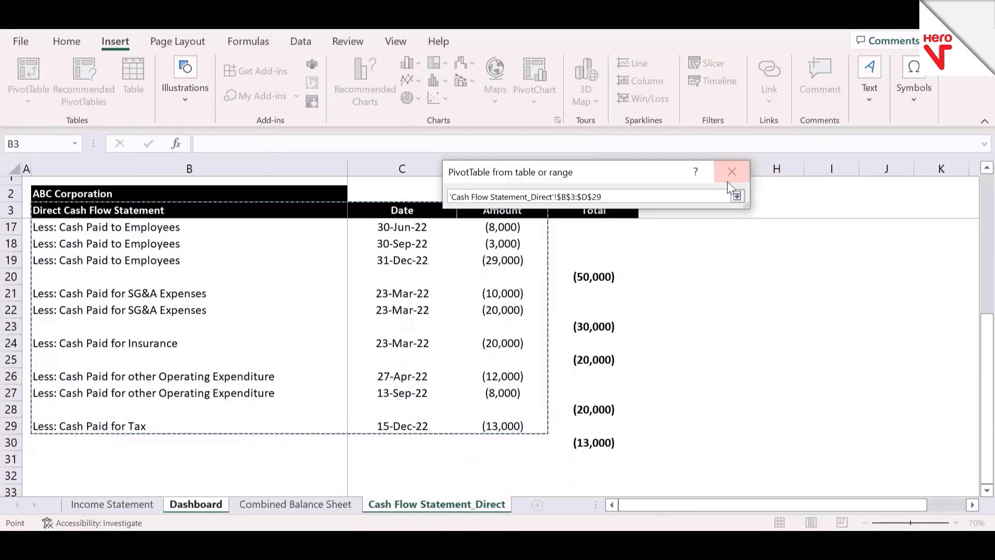
pyautogui.click(738, 197)
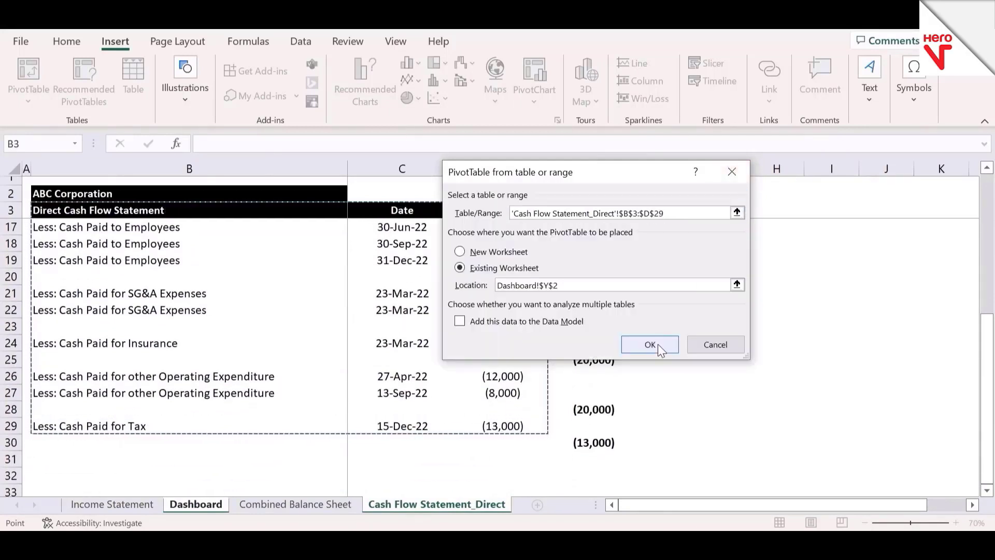
pyautogui.click(650, 344)
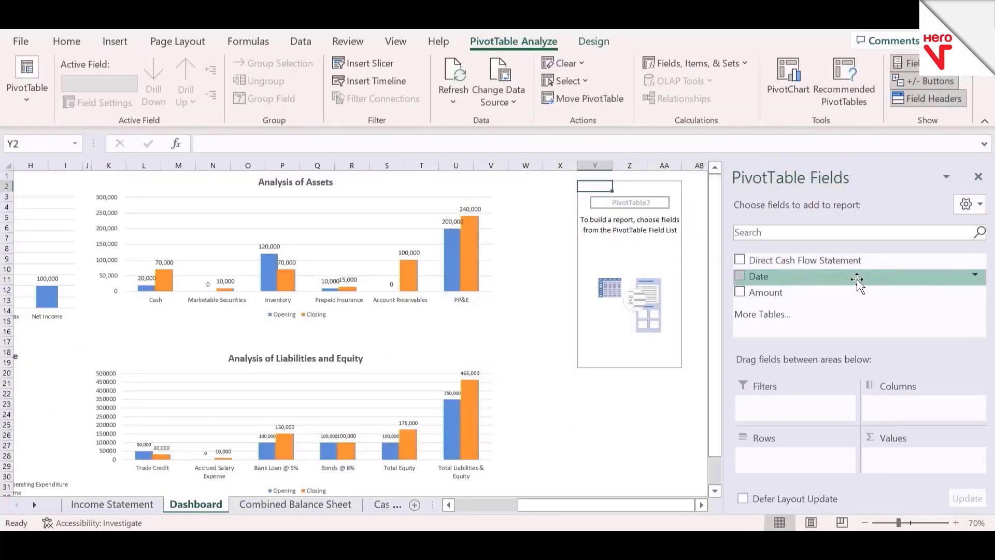
# Step: Build the PivotTable with the Date field as rows and the Amount field as summed values
pyautogui.moveTo(857, 280); pyautogui.dragTo(818, 477)
pyautogui.moveTo(884, 295); pyautogui.dragTo(946, 474)
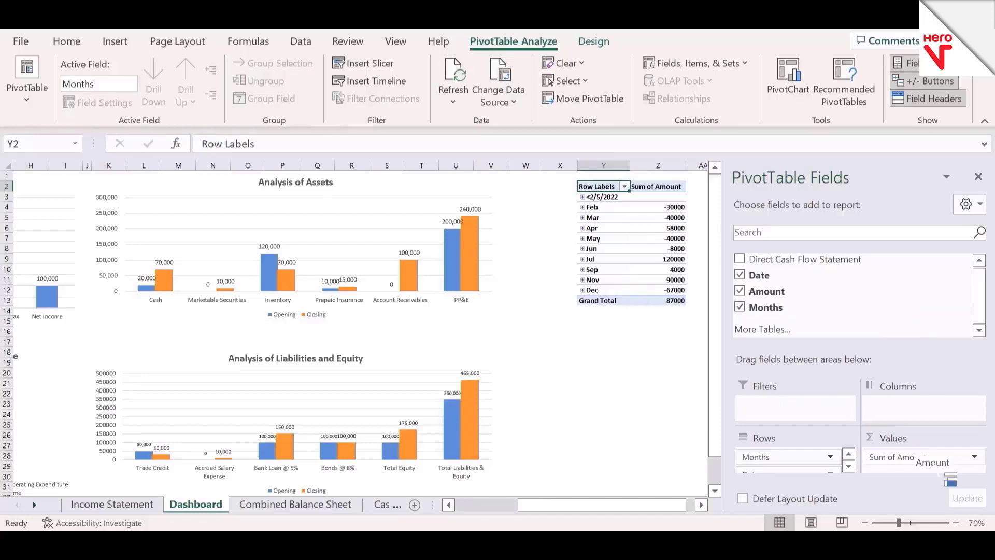
pyautogui.click(613, 320)
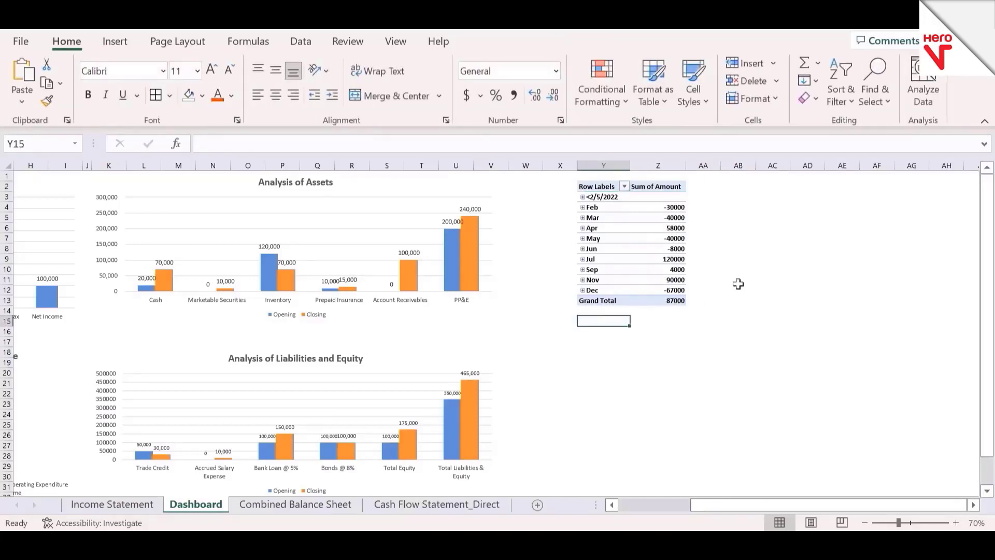
# Step: Format the PivotTable's Sum of Amount values from February through Grand Total as Number with 0 decimals, thousands separator and negatives in parentheses
pyautogui.click(663, 249)
pyautogui.press('Up')
pyautogui.press('Up')
pyautogui.press('Up')
pyautogui.press('Up')
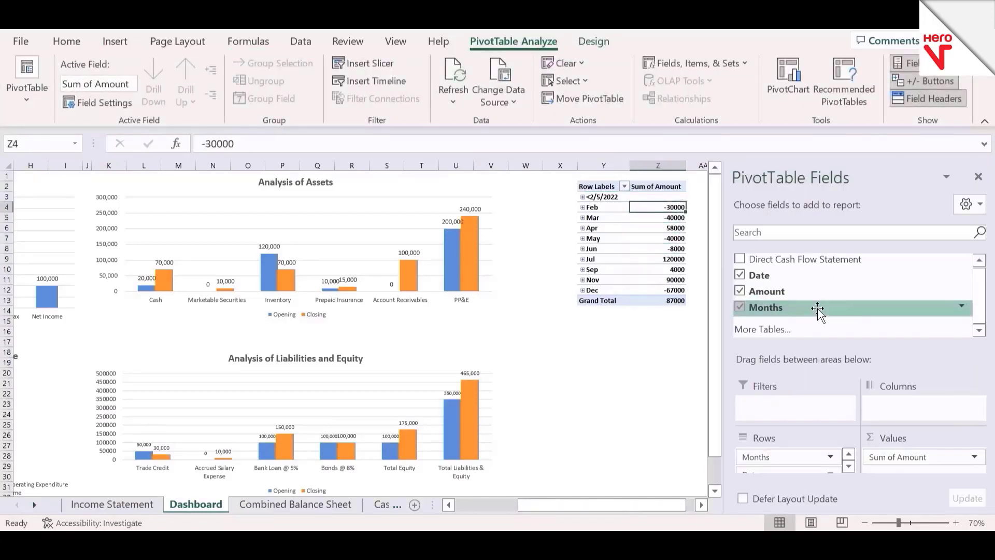
pyautogui.hotkey('ctrl', 'shift', 'Down')
pyautogui.hotkey('ctrl', '1')
pyautogui.click(463, 121)
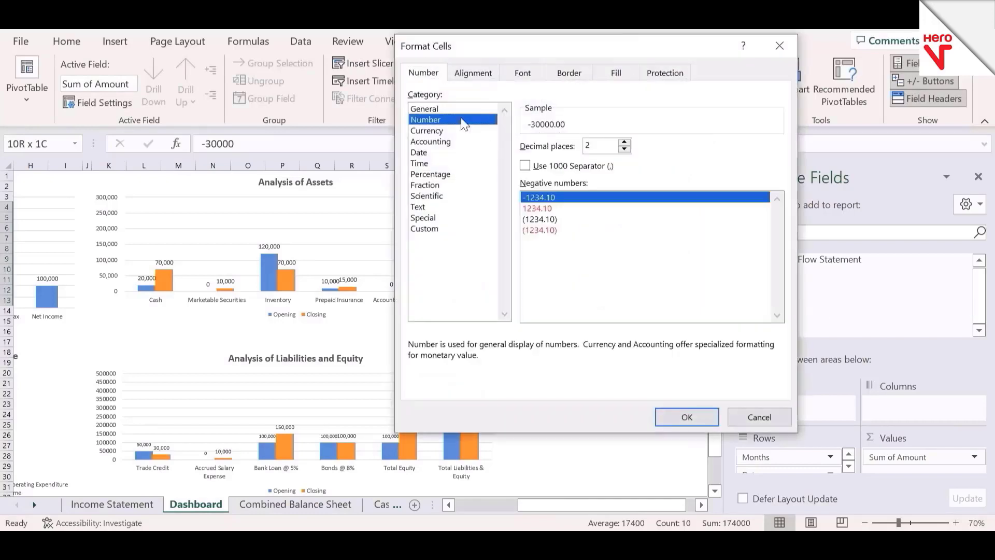
pyautogui.click(598, 221)
pyautogui.click(565, 167)
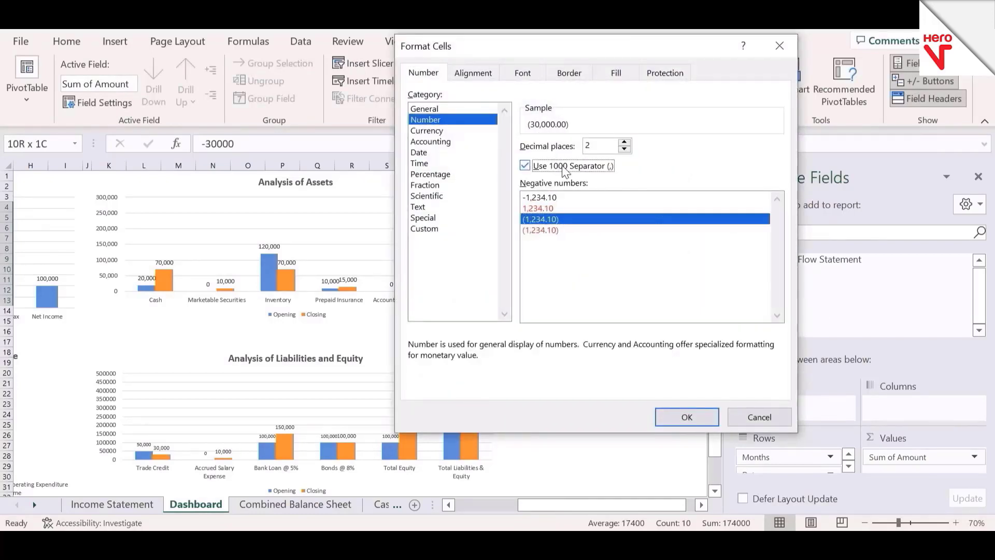
pyautogui.click(625, 149)
pyautogui.click(624, 149)
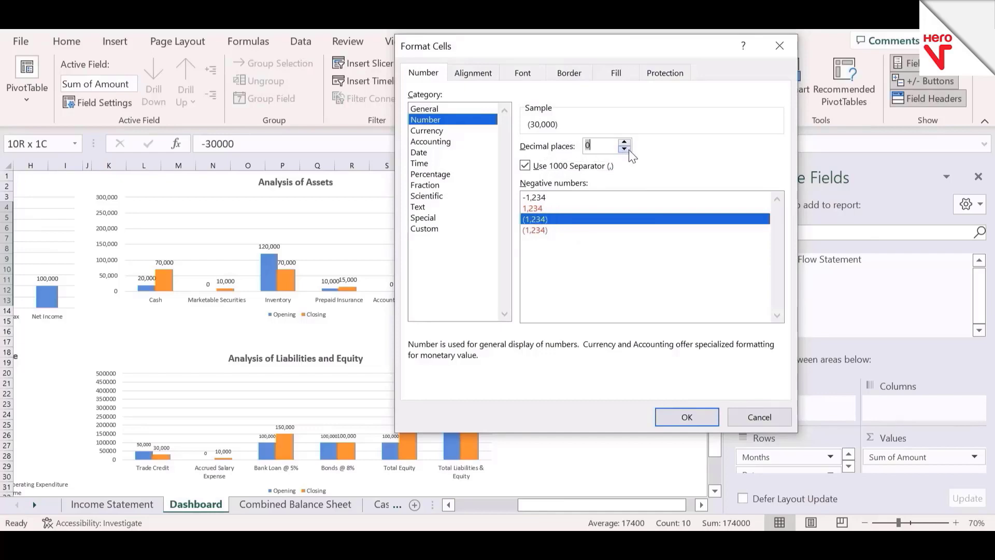
pyautogui.click(685, 418)
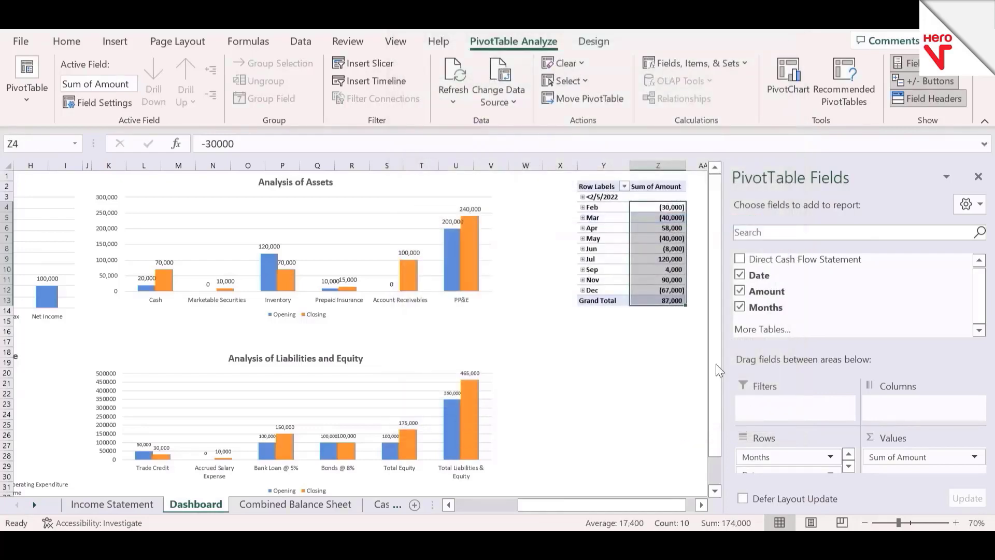
# Step: Close the PivotTable field list and deselect the PivotTable
pyautogui.click(978, 177)
pyautogui.click(788, 329)
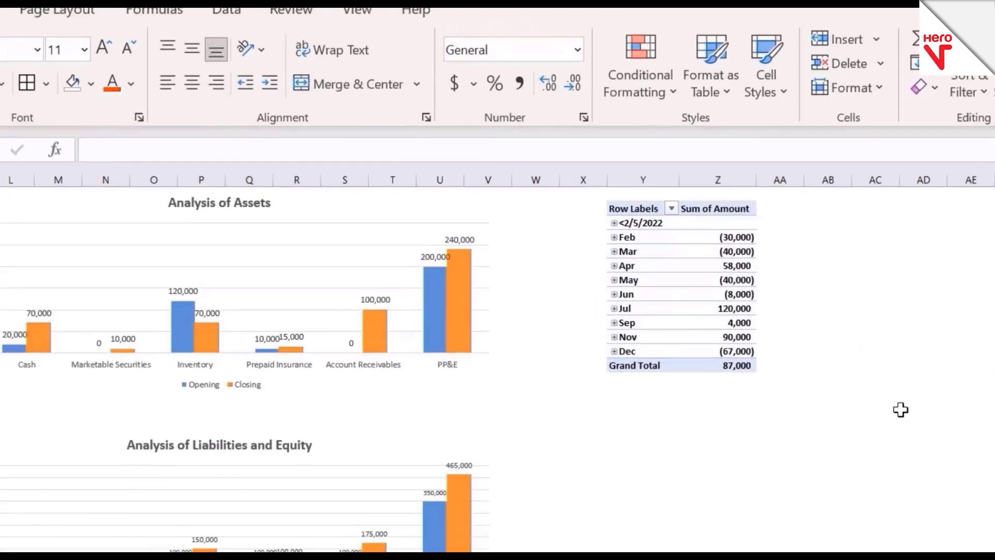
pyautogui.hscroll(5, 901, 410)
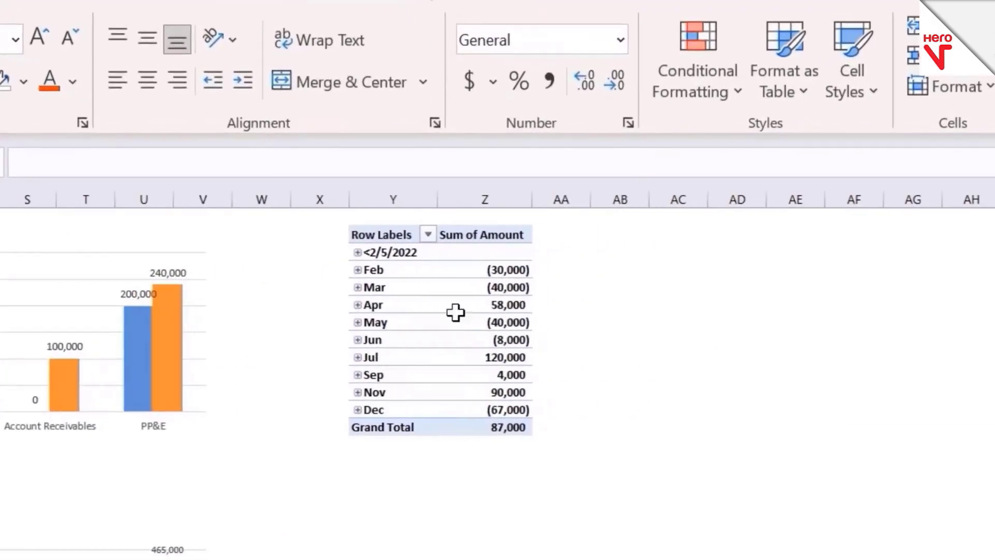
# Step: Insert a timeline for the Date field of the cash flow PivotTable
pyautogui.click(449, 287)
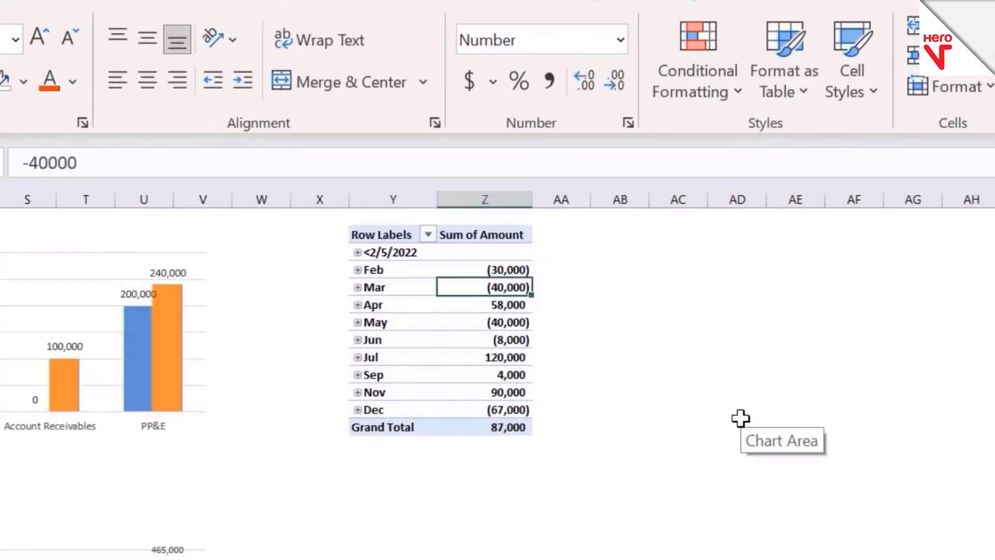
pyautogui.press('Down')
pyautogui.press('Down')
pyautogui.press('Down')
pyautogui.press('Down')
pyautogui.press('Down')
pyautogui.press('Down')
pyautogui.press('Down')
pyautogui.press('Down')
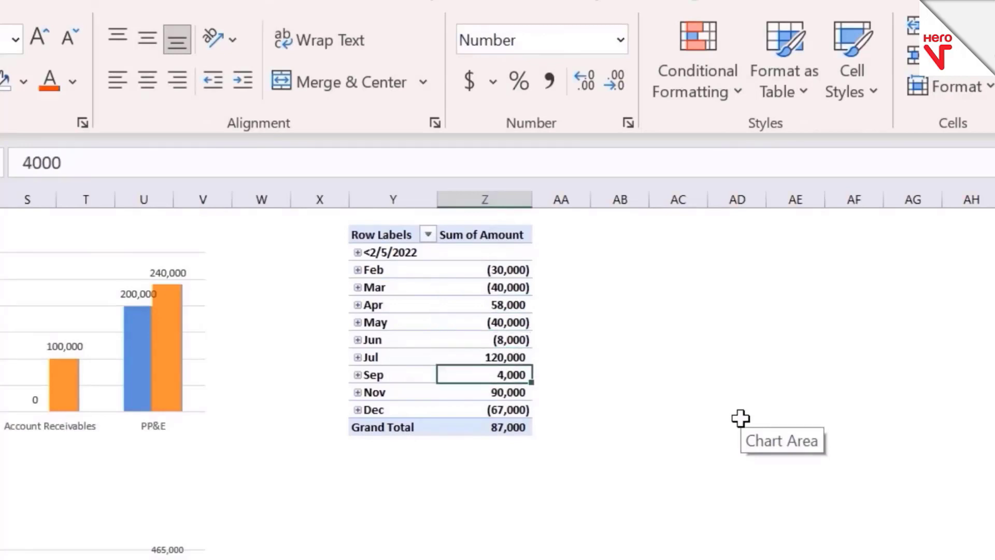
pyautogui.press('Up')
pyautogui.press('Up')
pyautogui.press('Up')
pyautogui.press('Up')
pyautogui.press('Up')
pyautogui.press('Up')
pyautogui.press('Up')
pyautogui.press('Up')
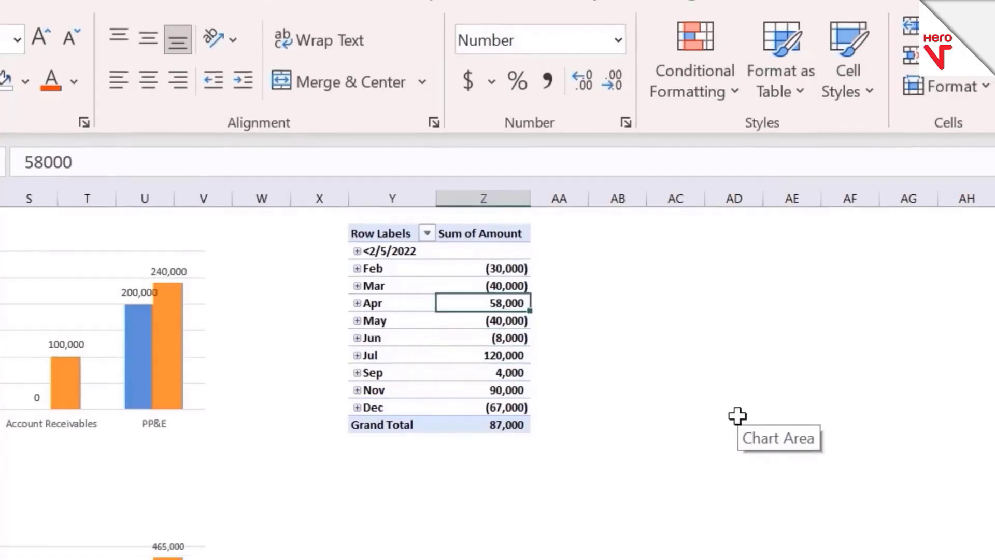
pyautogui.press('Left')
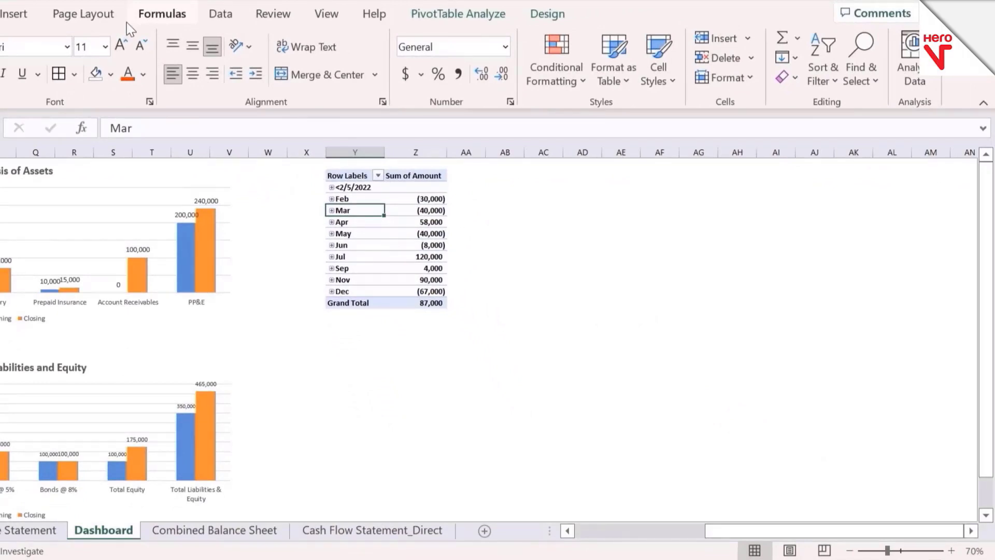
pyautogui.click(30, 17)
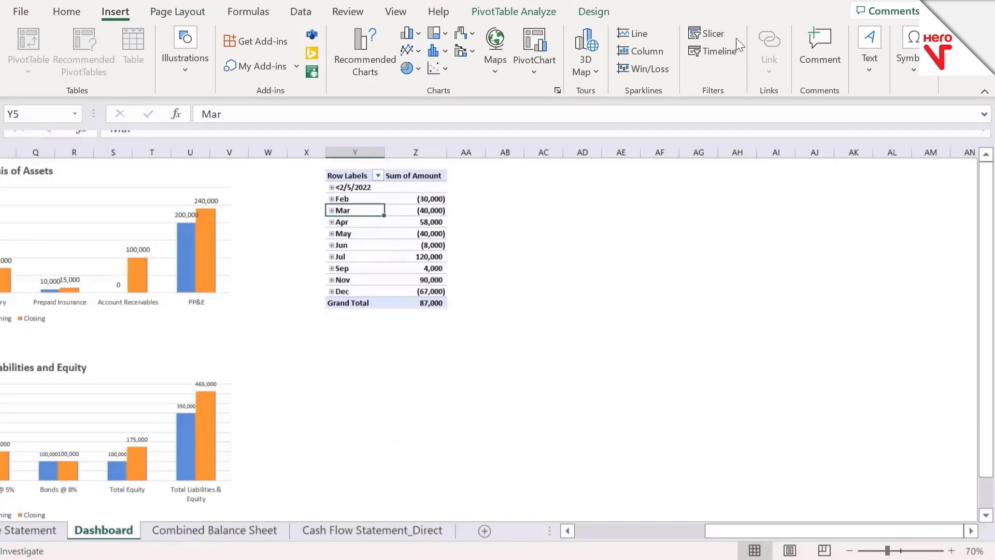
pyautogui.click(713, 51)
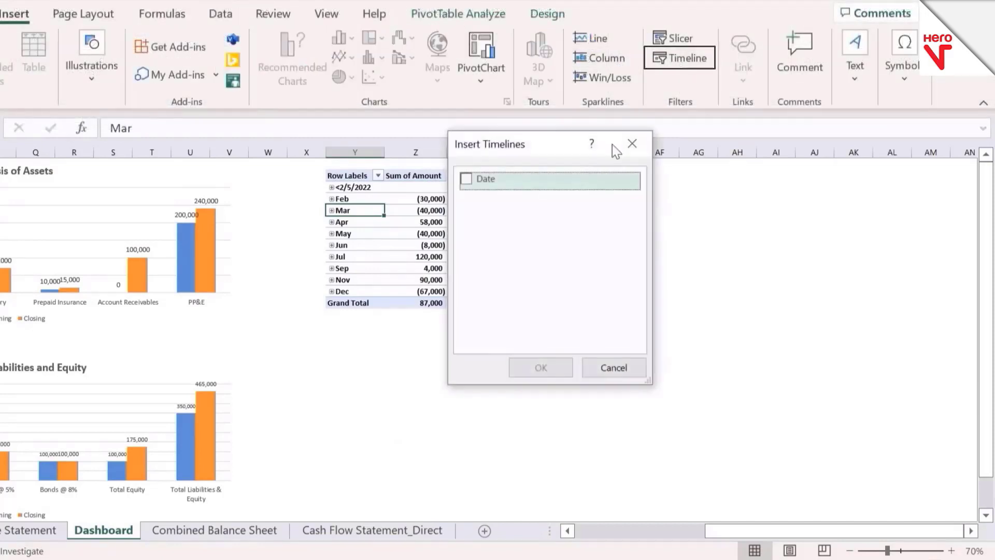
pyautogui.click(463, 185)
pyautogui.click(558, 370)
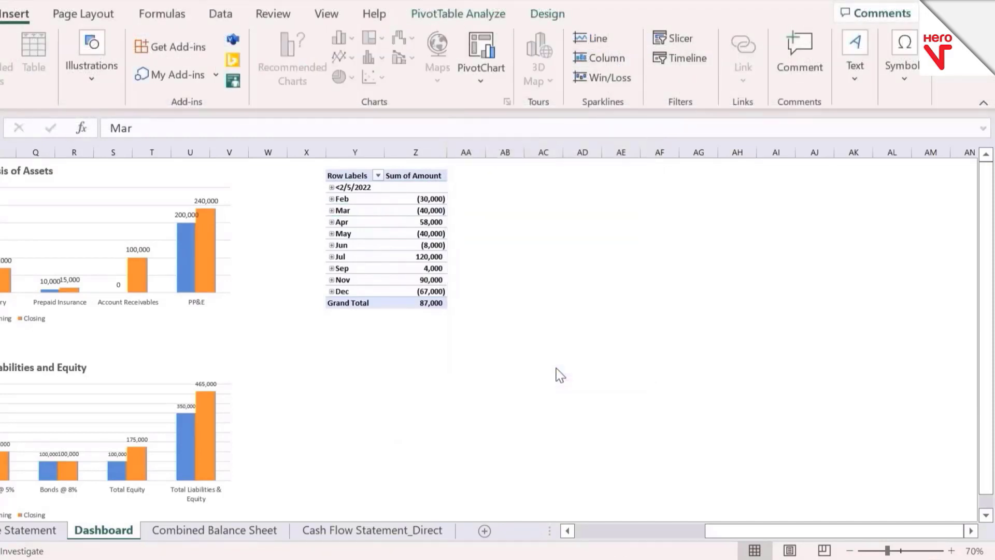
# Step: Move the Date timeline beside the PivotTable, level with its header row, and deselect it
pyautogui.moveTo(482, 313); pyautogui.dragTo(622, 179)
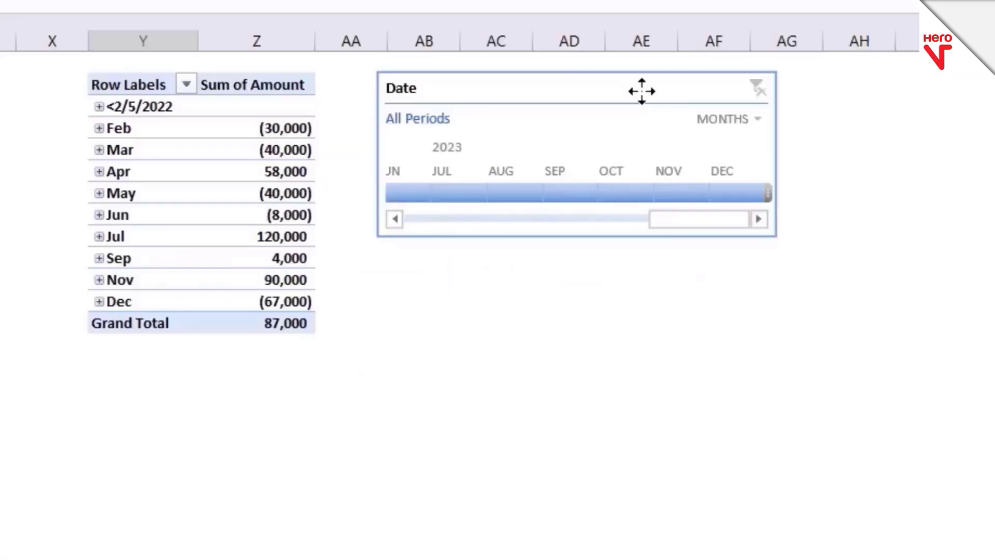
pyautogui.click(621, 179)
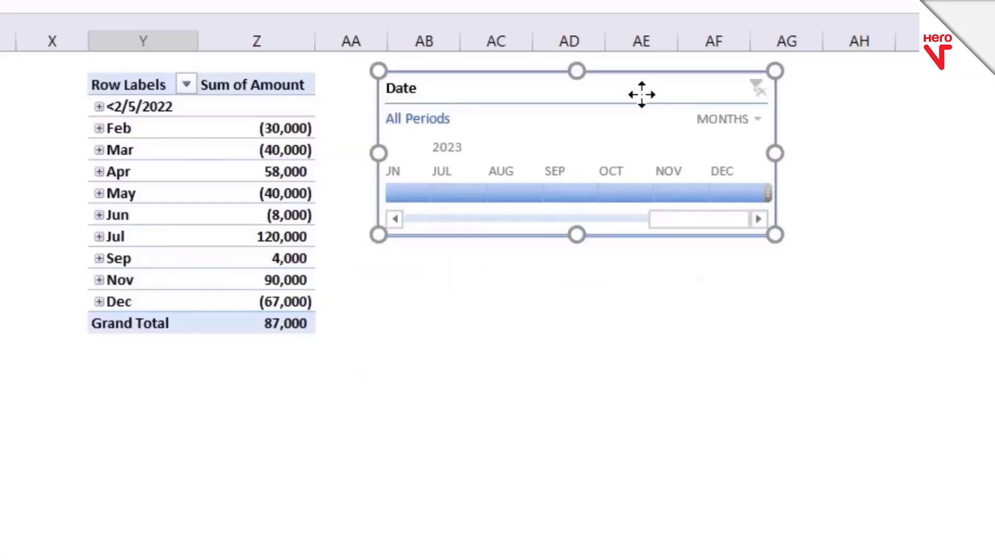
pyautogui.click(550, 335)
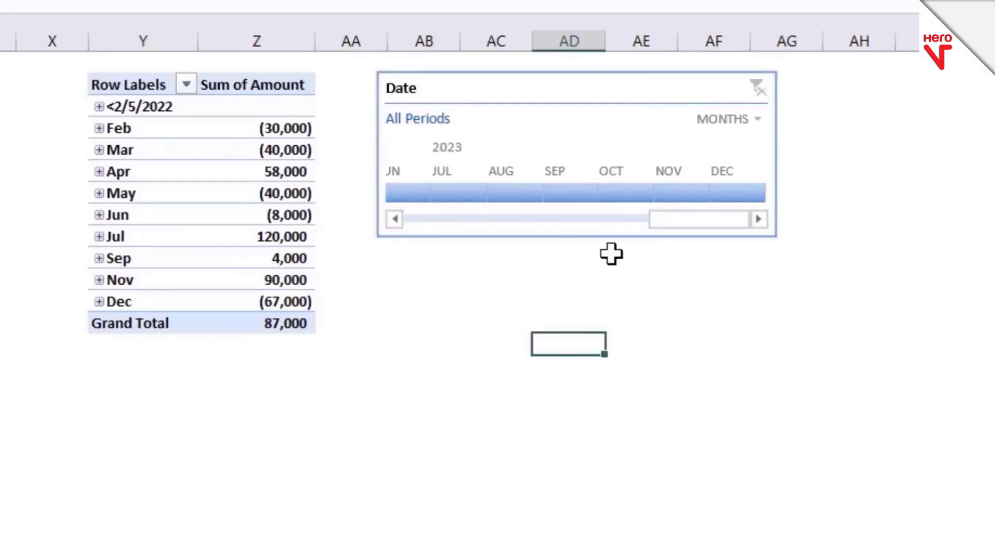
# Step: Filter the PivotTable to January 2022 with the Date timeline
pyautogui.click(594, 231)
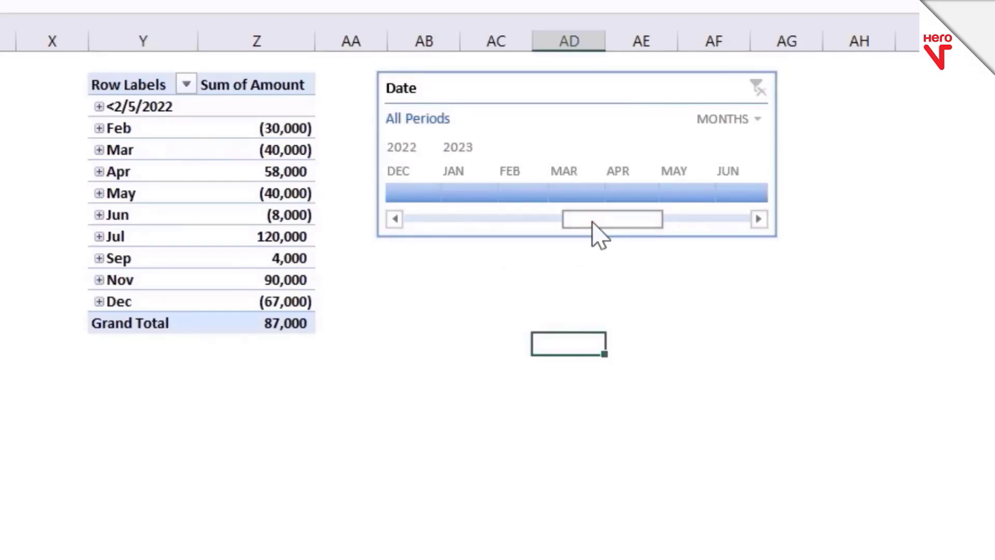
pyautogui.moveTo(595, 228); pyautogui.dragTo(411, 224)
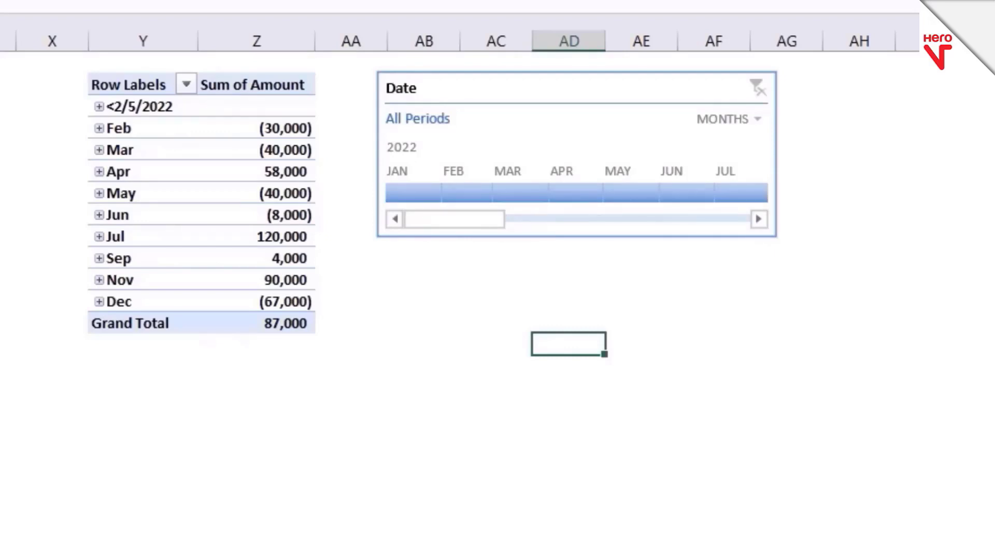
pyautogui.click(415, 197)
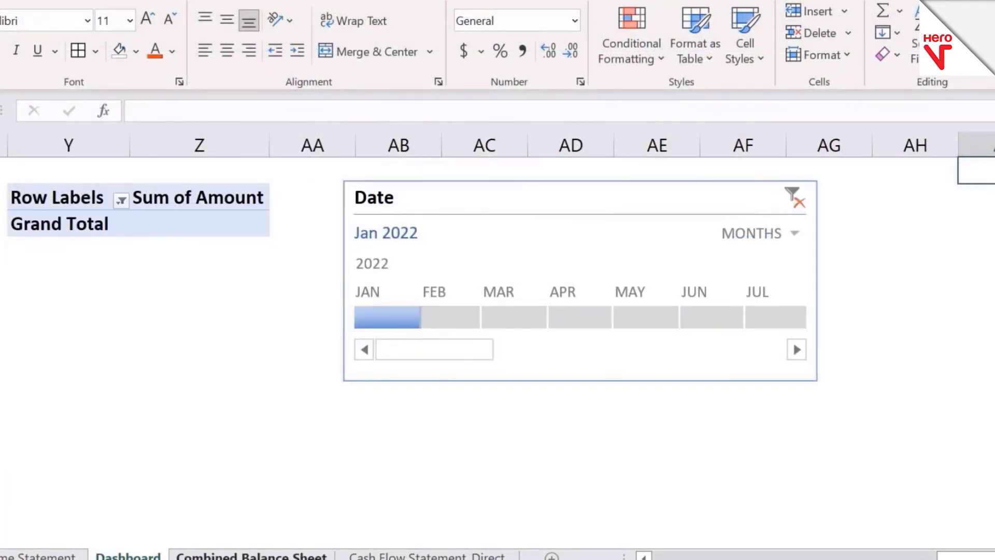
# Step: Examine the transaction dates in the Date column of the Cash Flow Statement_Direct sheet
pyautogui.click(426, 556)
pyautogui.click(504, 111)
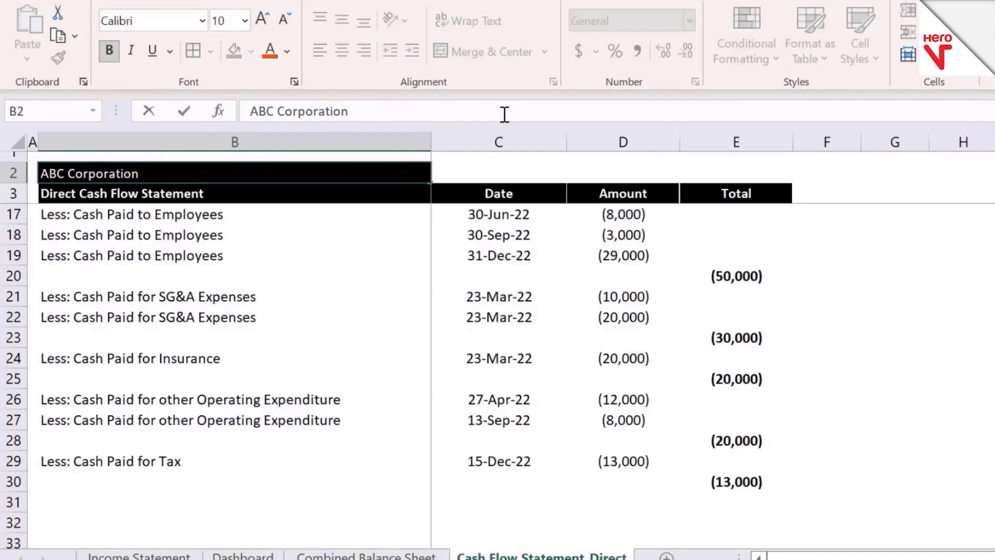
pyautogui.click(524, 211)
pyautogui.press('Up')
pyautogui.press('Up')
pyautogui.press('Up')
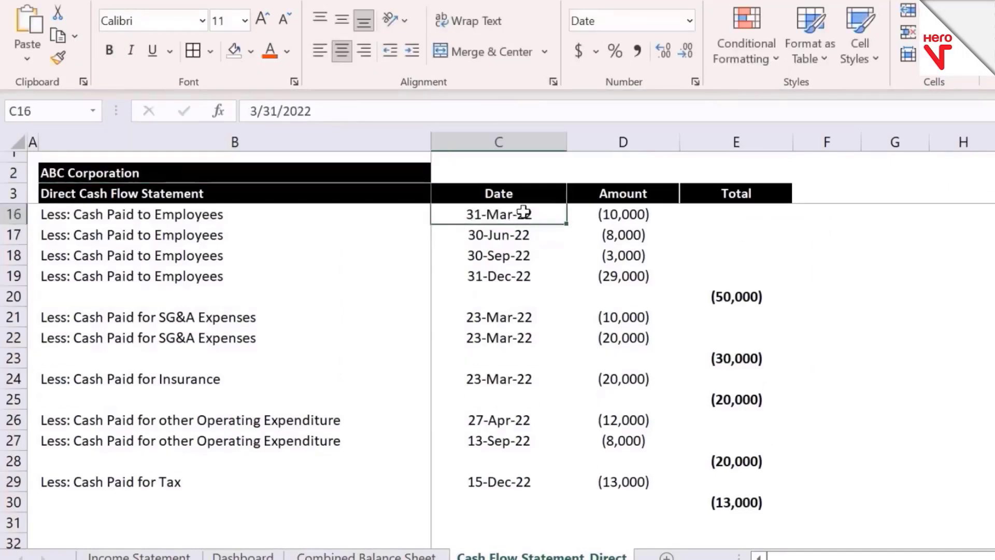
pyautogui.press('Up')
pyautogui.press('Up')
pyautogui.press('Up')
pyautogui.press('Up')
pyautogui.press('Up')
pyautogui.press('Up')
pyautogui.press('Up')
pyautogui.press('Up')
pyautogui.press('Up')
pyautogui.press('Up')
pyautogui.press('Up')
pyautogui.press('Up')
pyautogui.press('Up')
pyautogui.press('Down')
pyautogui.press('Down')
pyautogui.press('Down')
pyautogui.press('Down')
pyautogui.press('Down')
pyautogui.press('Down')
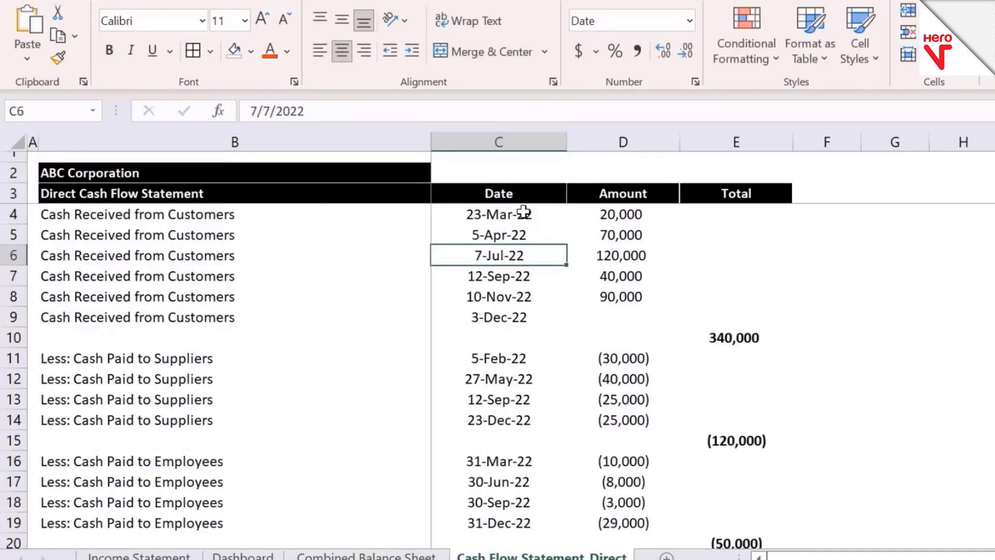
# Step: Return to the Dashboard sheet and filter the PivotTable one month at a time from February through July 2022 with the timeline
pyautogui.click(242, 555)
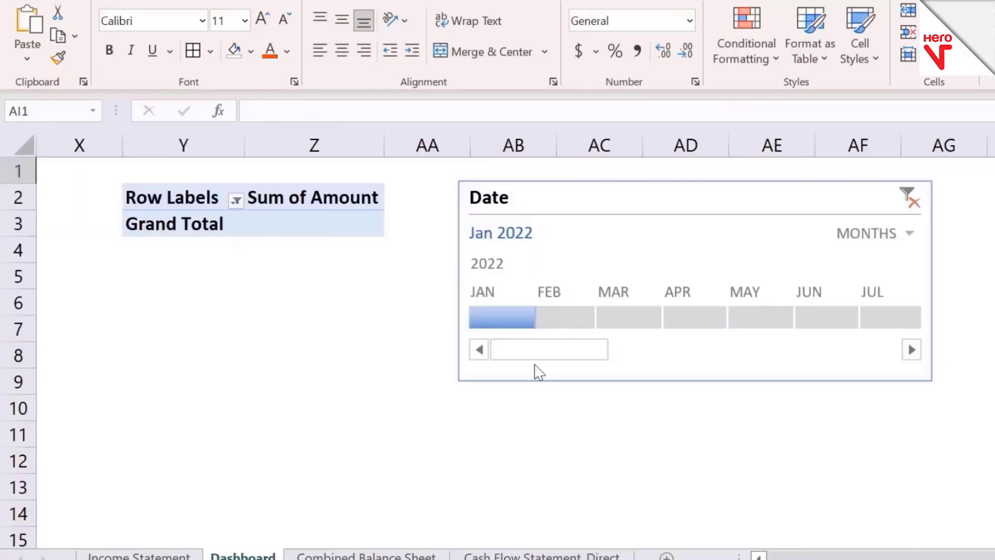
pyautogui.click(561, 328)
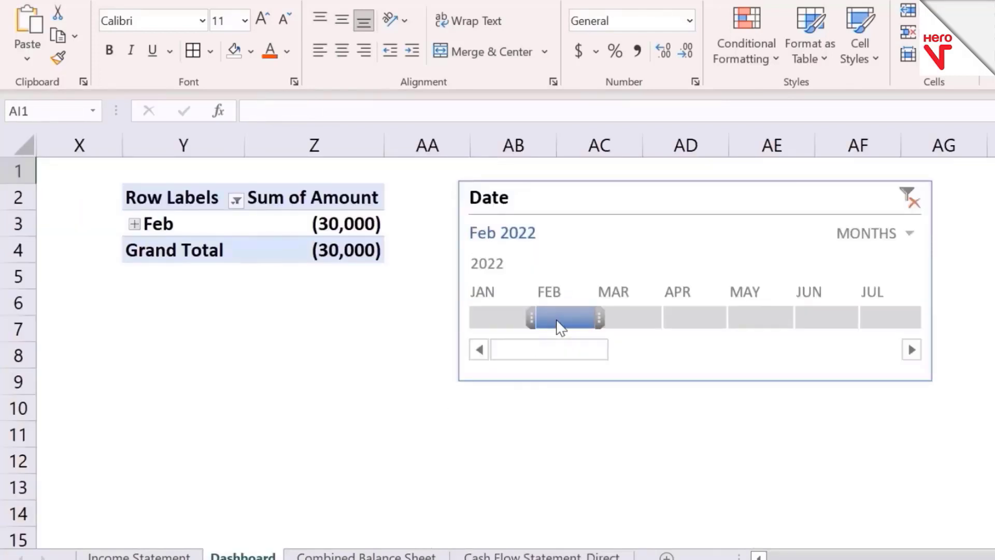
pyautogui.click(625, 330)
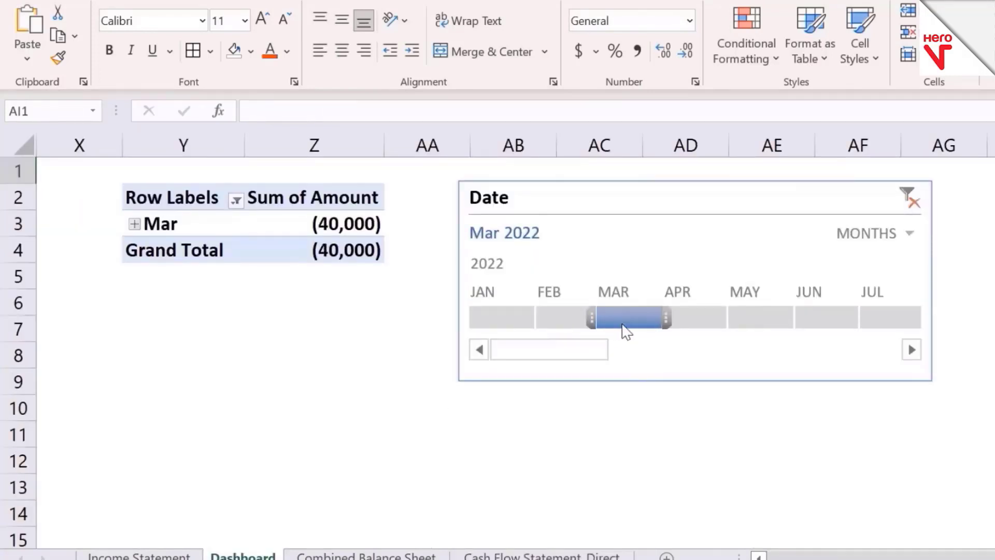
pyautogui.click(703, 317)
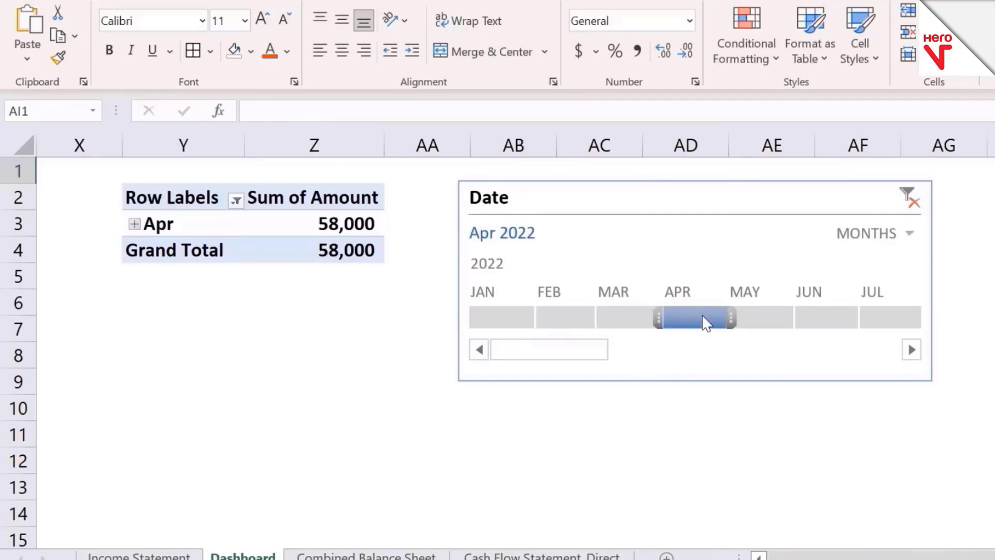
pyautogui.click(748, 316)
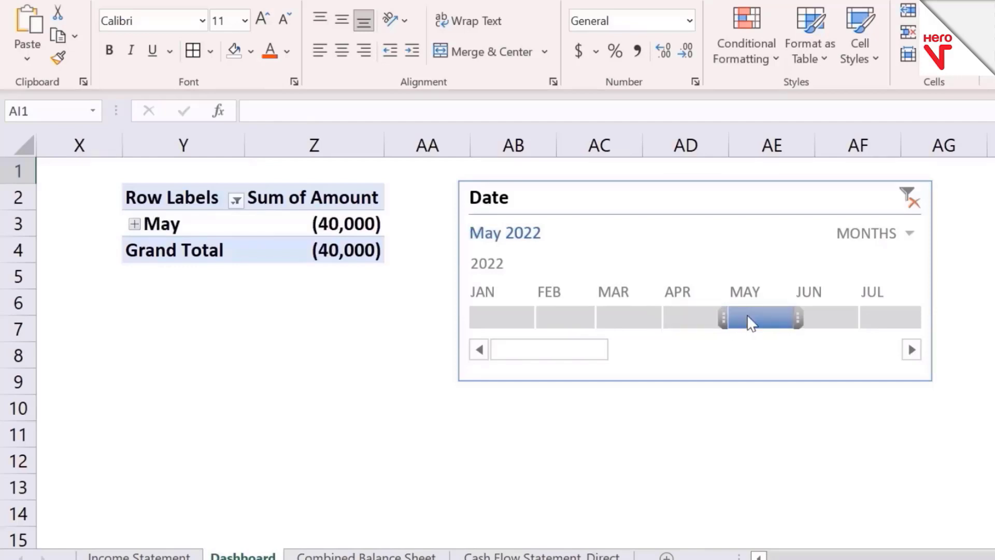
pyautogui.click(817, 320)
pyautogui.click(884, 327)
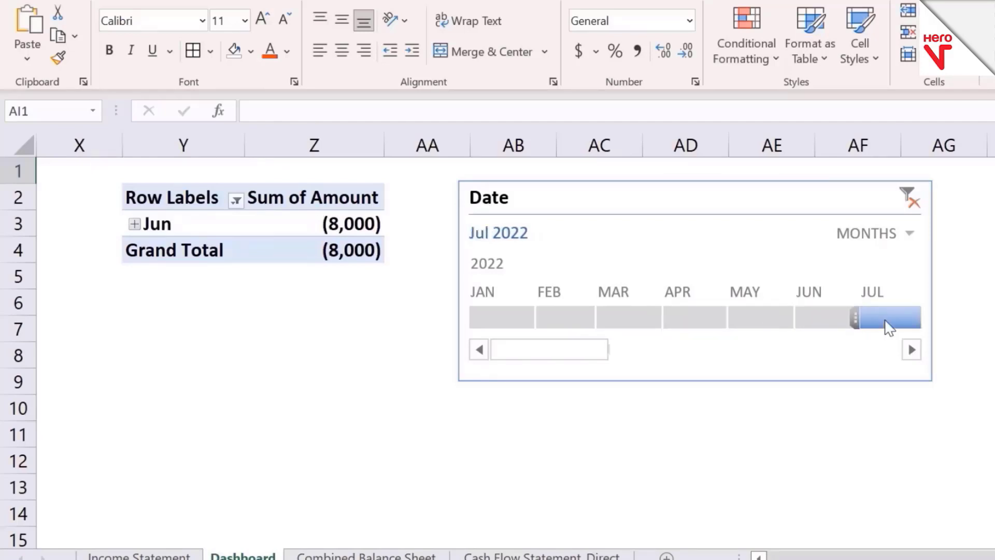
# Step: Filter the timeline in turn to January 2023, December 2022 and November 2022
pyautogui.moveTo(912, 350); pyautogui.dragTo(912, 350)
pyautogui.click(835, 316)
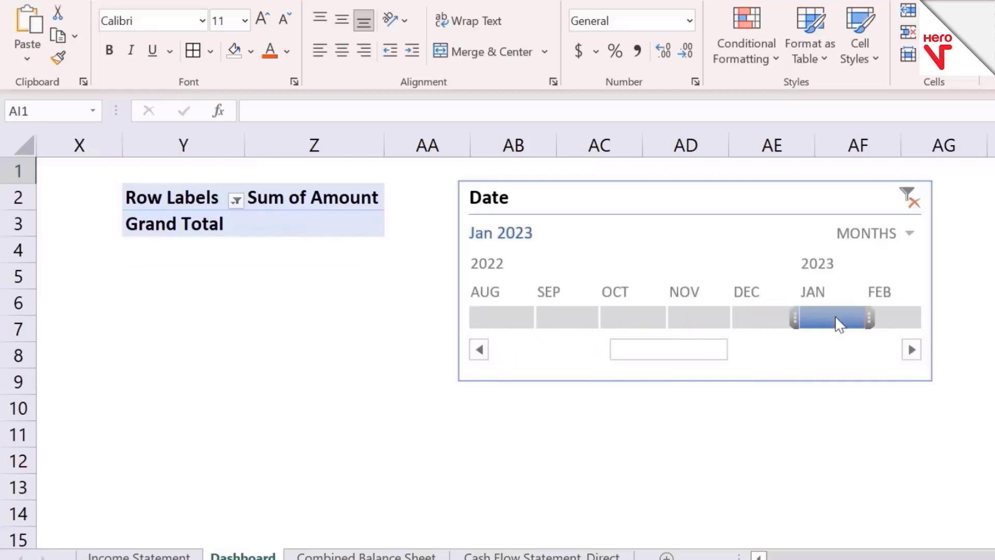
pyautogui.click(777, 318)
pyautogui.click(714, 316)
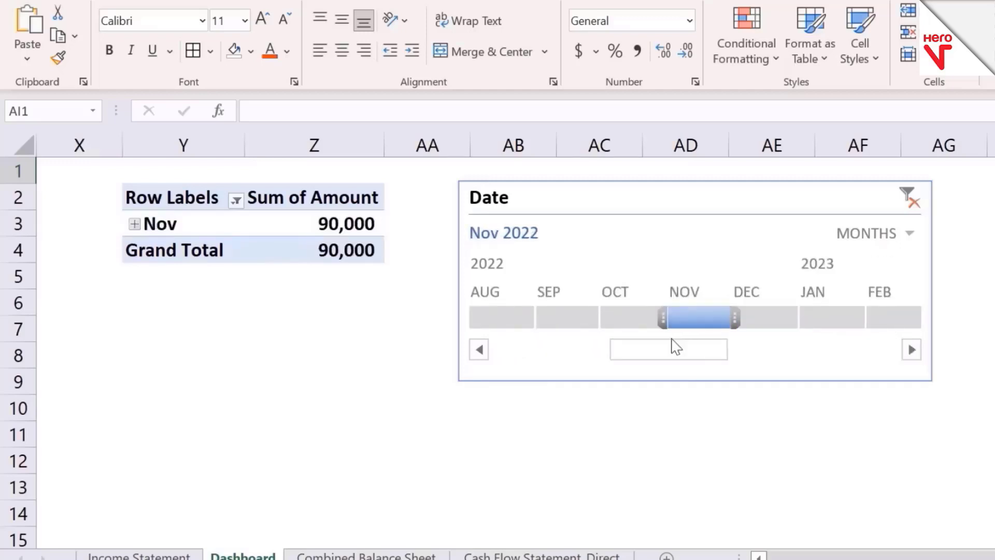
# Step: Filter the timeline to January through March 2022 and extend the range through June 2022
pyautogui.moveTo(665, 357); pyautogui.dragTo(562, 363)
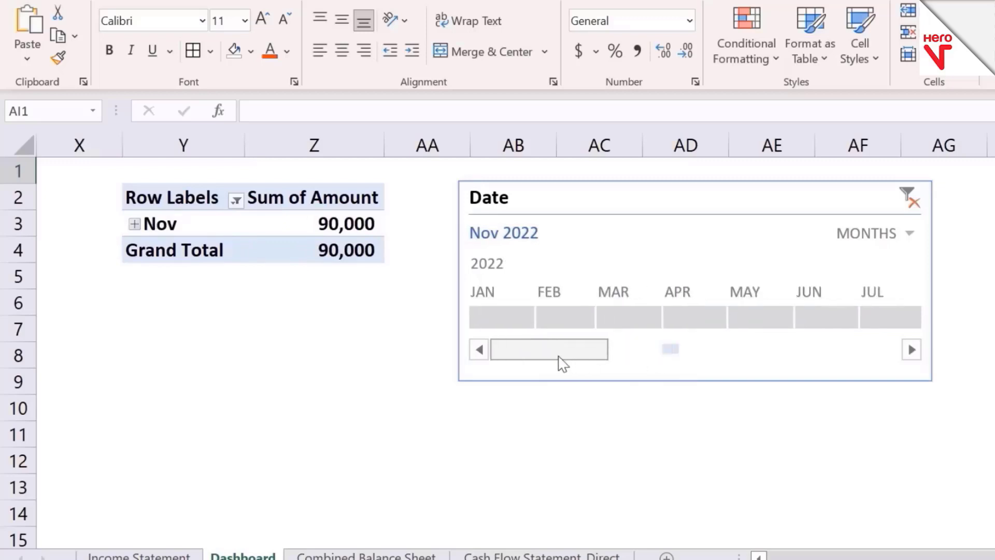
pyautogui.click(515, 322)
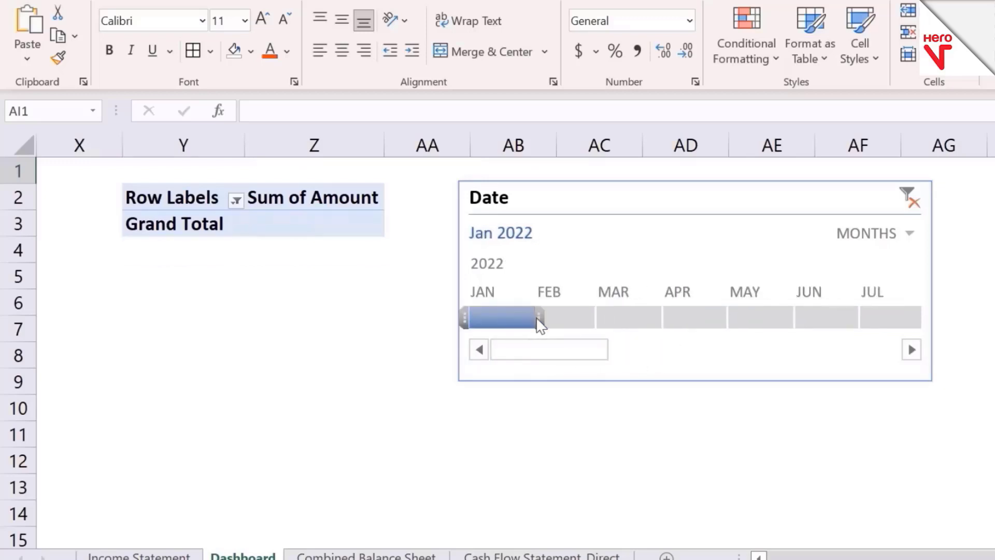
pyautogui.moveTo(538, 321); pyautogui.dragTo(639, 320)
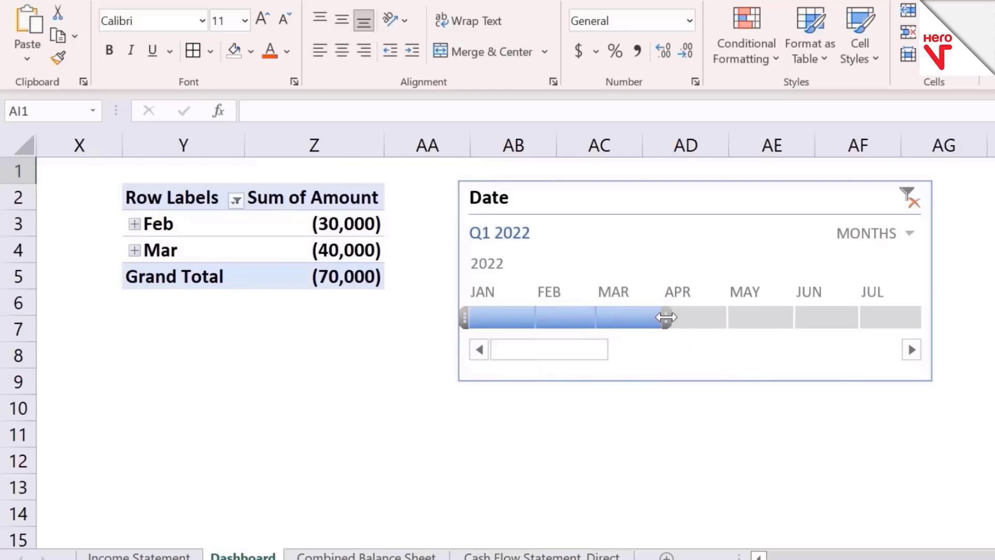
pyautogui.moveTo(666, 317); pyautogui.dragTo(832, 315)
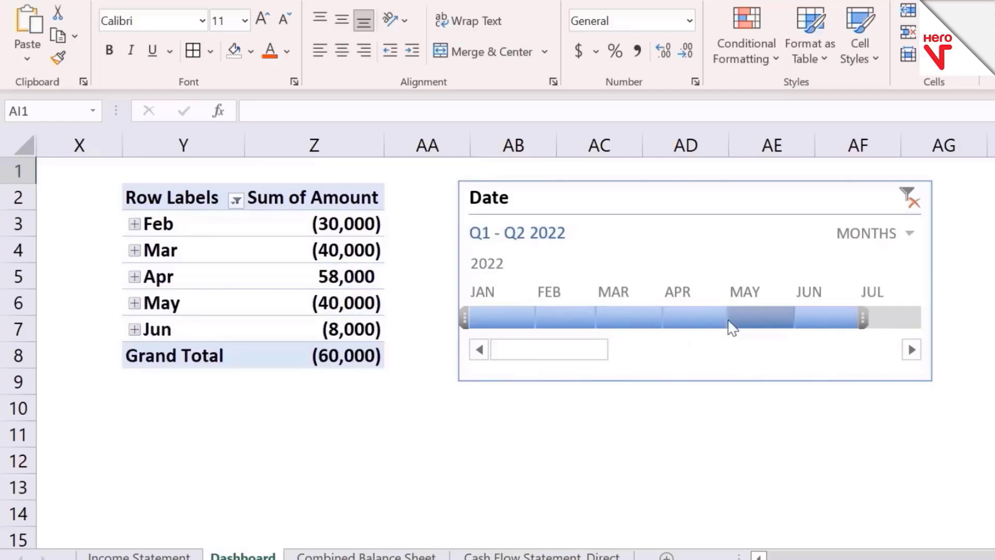
# Step: Set the timeline range to April through June 2022
pyautogui.click(697, 319)
pyautogui.moveTo(730, 319); pyautogui.dragTo(838, 325)
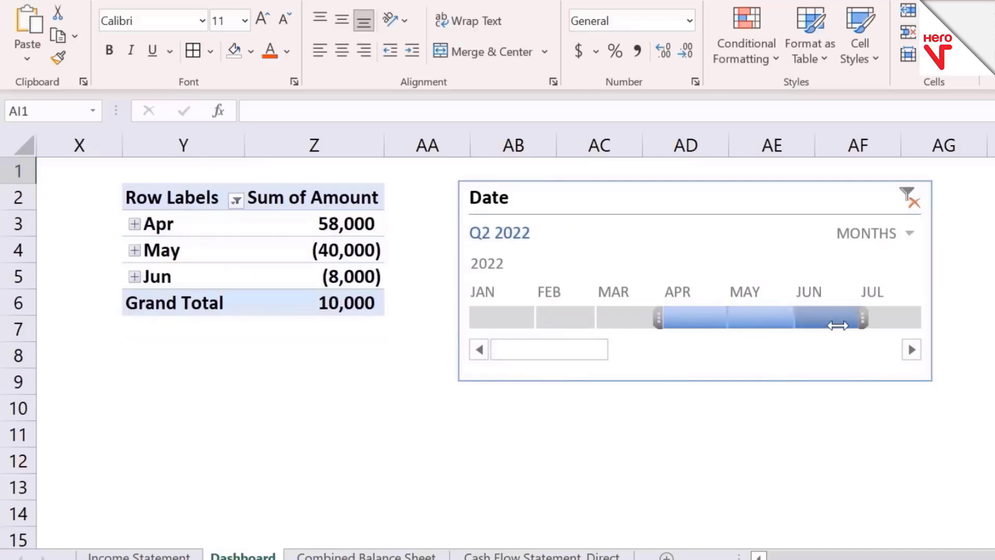
pyautogui.scroll(2, 516, 352)
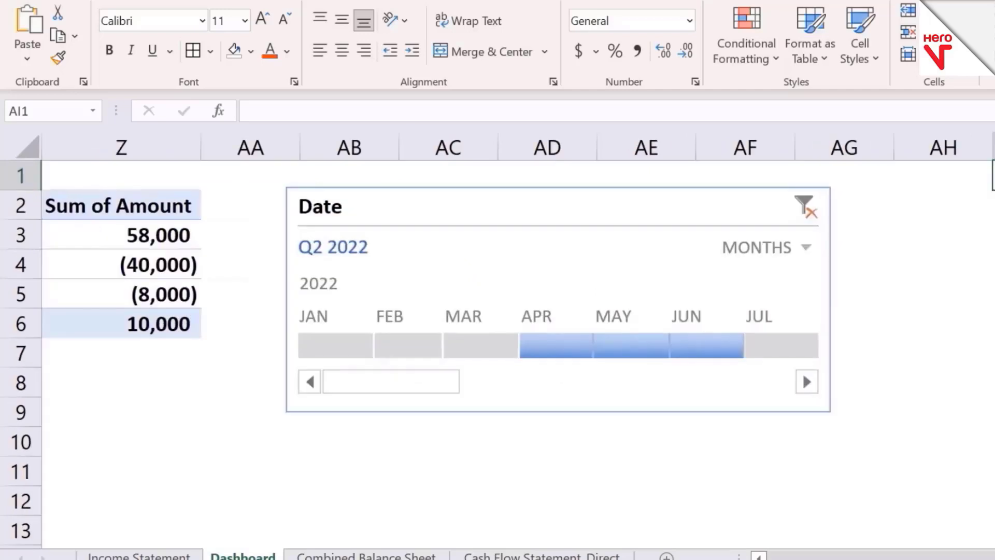
# Step: Set the timeline range to October through December 2022
pyautogui.click(994, 440)
pyautogui.press('Left')
pyautogui.press('Left')
pyautogui.press('Left')
pyautogui.press('Left')
pyautogui.press('Left')
pyautogui.press('Left')
pyautogui.press('Left')
pyautogui.press('Left')
pyautogui.press('Left')
pyautogui.press('Left')
pyautogui.press('Left')
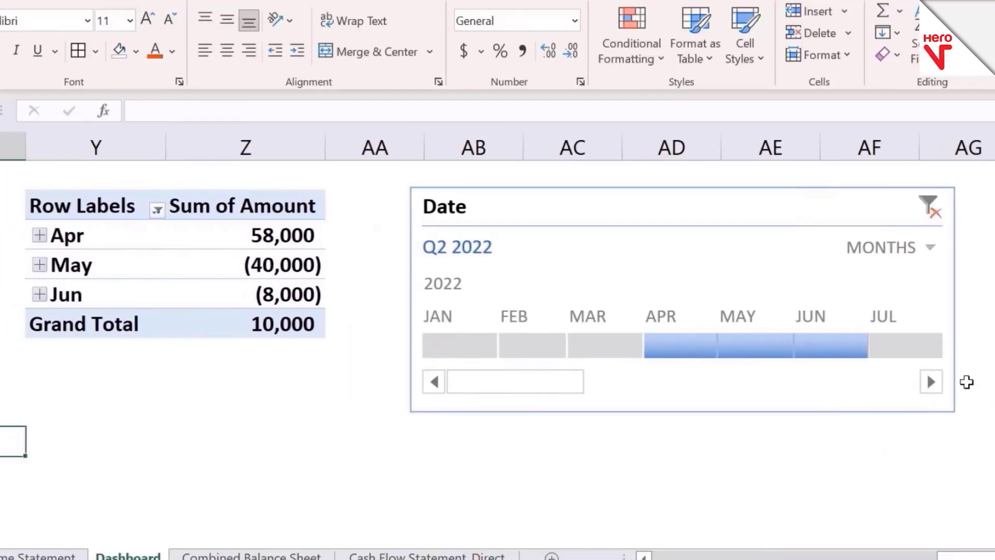
pyautogui.click(931, 382)
pyautogui.click(931, 382)
pyautogui.click(931, 382)
pyautogui.click(931, 382)
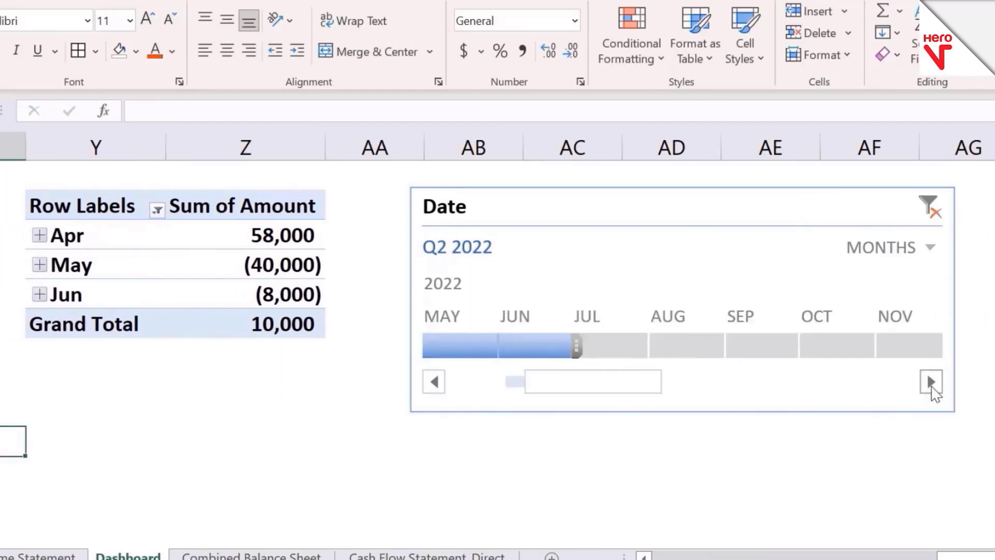
pyautogui.click(931, 382)
pyautogui.click(931, 382)
pyautogui.click(703, 346)
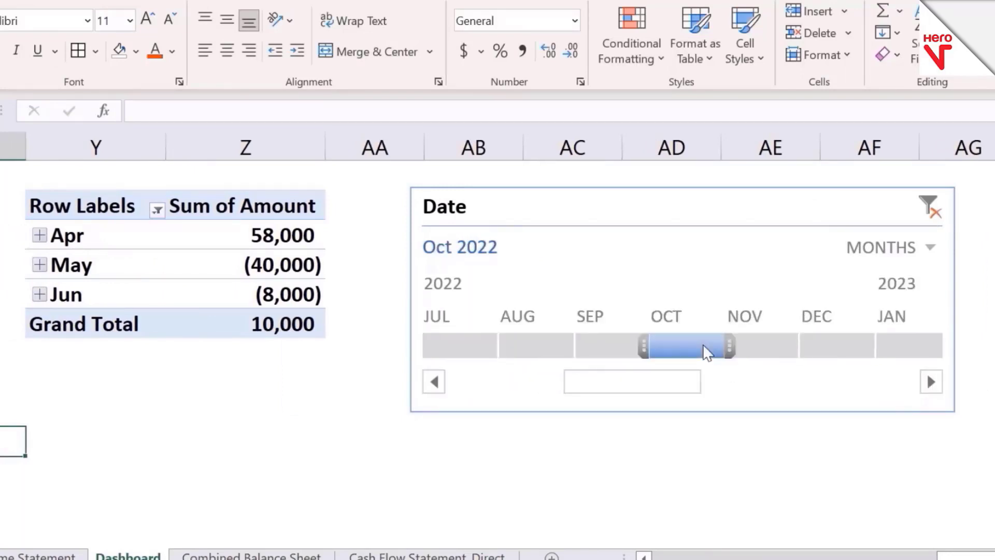
pyautogui.moveTo(724, 345); pyautogui.dragTo(842, 347)
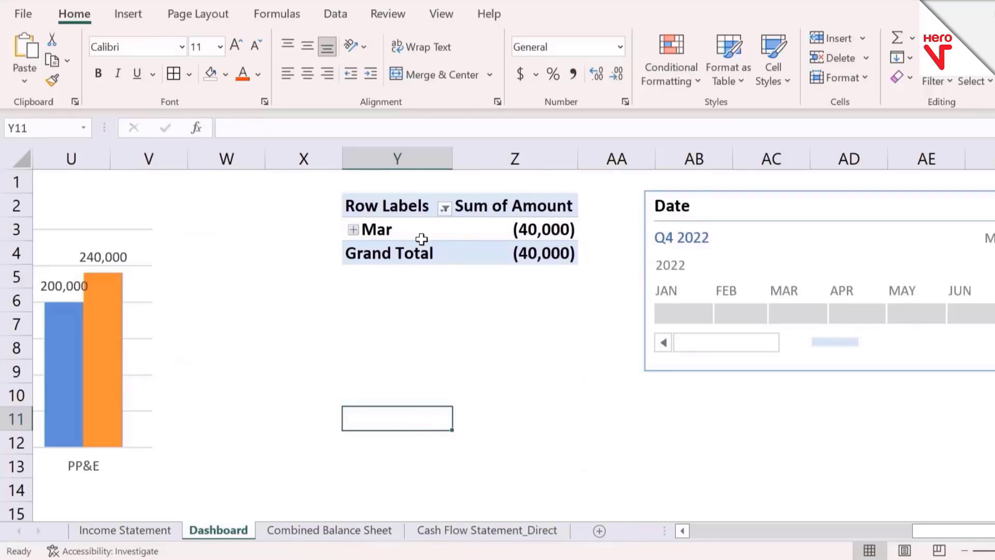
# Step: Insert slicers for the Months and Amount fields of the cash flow PivotTable
pyautogui.click(421, 239)
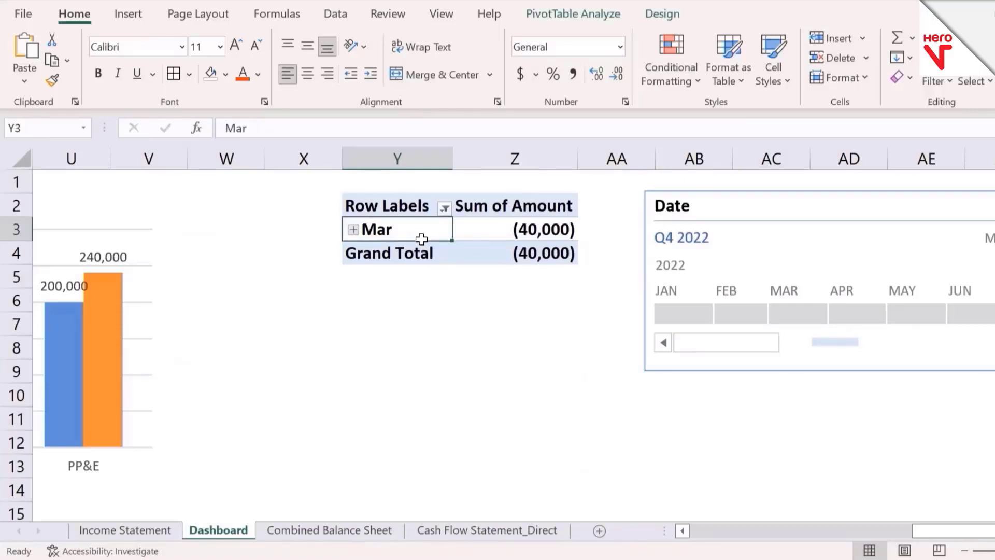
pyautogui.click(132, 14)
pyautogui.click(789, 38)
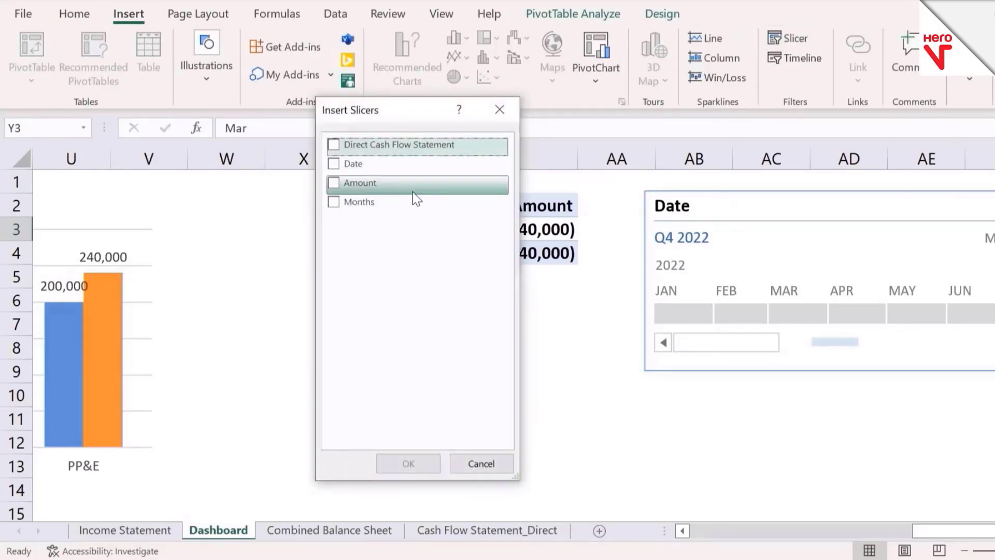
pyautogui.click(346, 205)
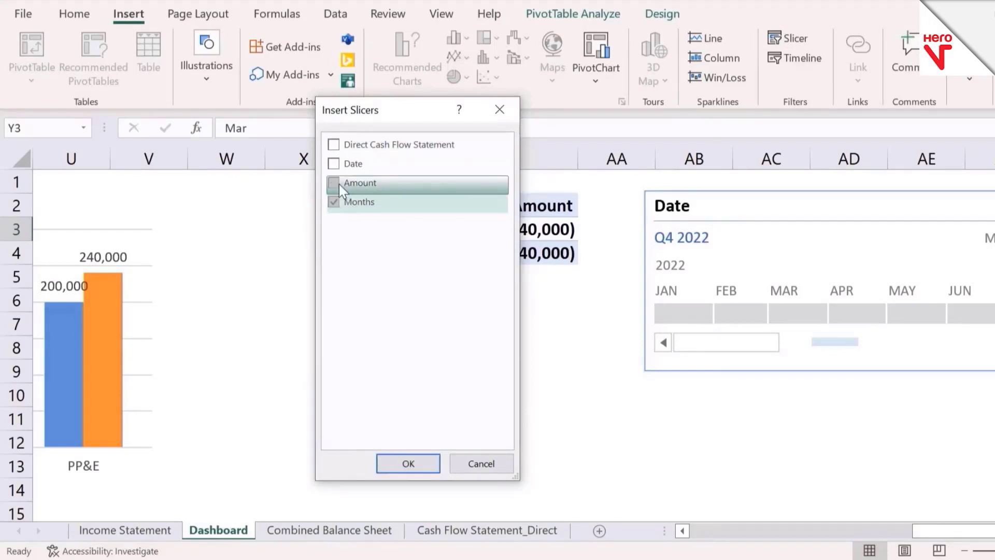
pyautogui.click(339, 185)
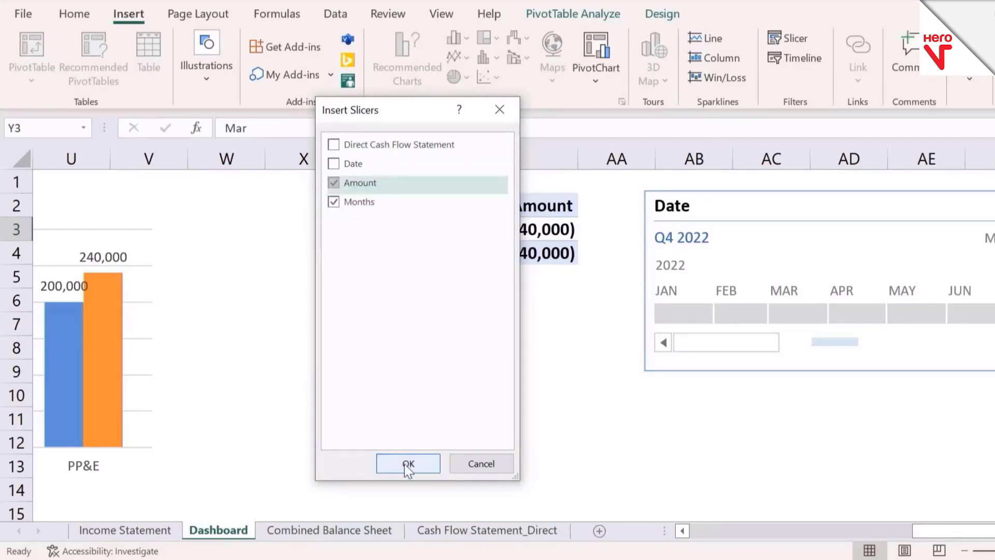
pyautogui.click(405, 465)
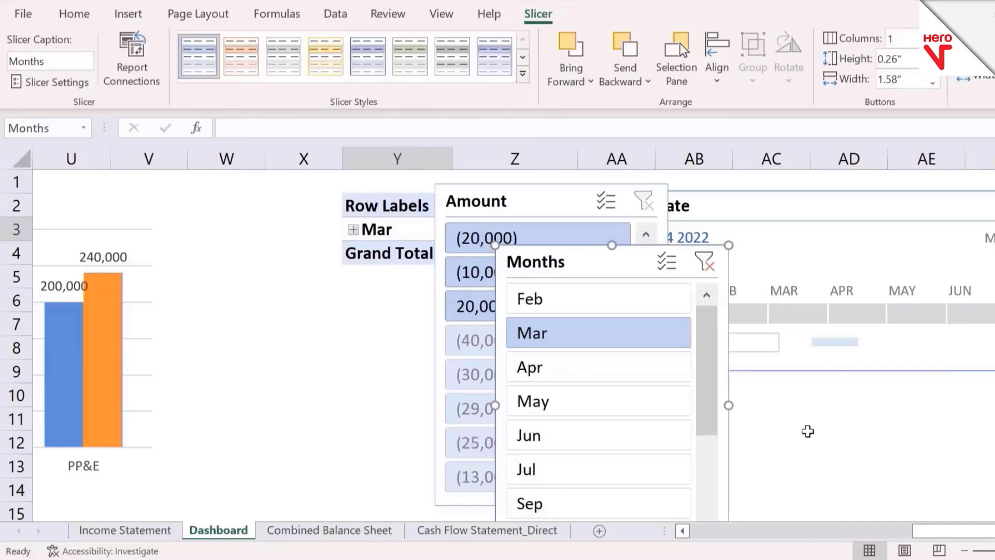
# Step: Move the Months slicer below the PivotTable and place the Amount slicer directly to its right
pyautogui.click(807, 431)
pyautogui.press('Down')
pyautogui.press('Down')
pyautogui.press('Down')
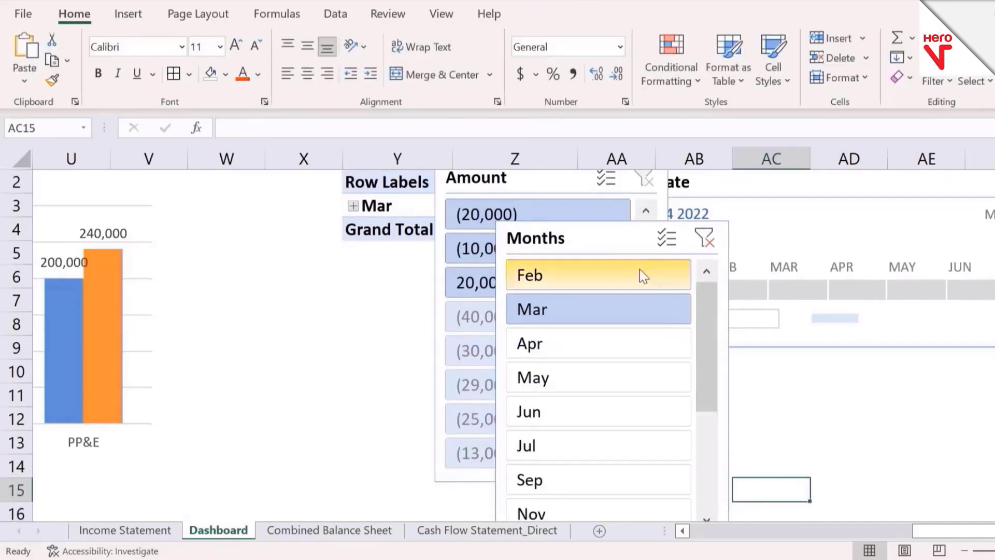
pyautogui.moveTo(613, 240); pyautogui.dragTo(446, 391)
pyautogui.moveTo(528, 189); pyautogui.dragTo(660, 399)
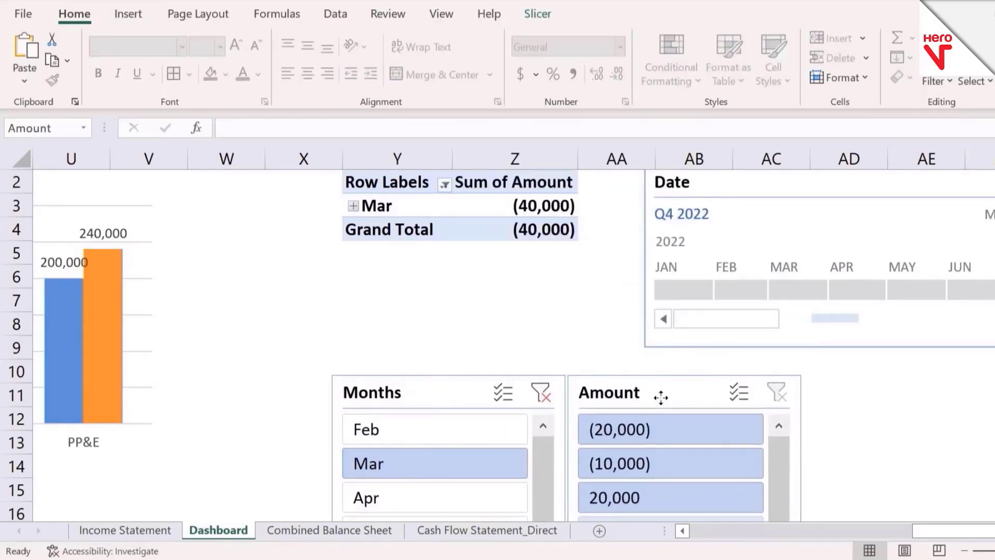
# Step: Filter the PivotTable to Feb with the Months slicer
pyautogui.click(876, 435)
pyautogui.press('Down')
pyautogui.press('Down')
pyautogui.press('Down')
pyautogui.press('Down')
pyautogui.press('Down')
pyautogui.press('Down')
pyautogui.press('Down')
pyautogui.press('Down')
pyautogui.press('Down')
pyautogui.press('Down')
pyautogui.click(436, 241)
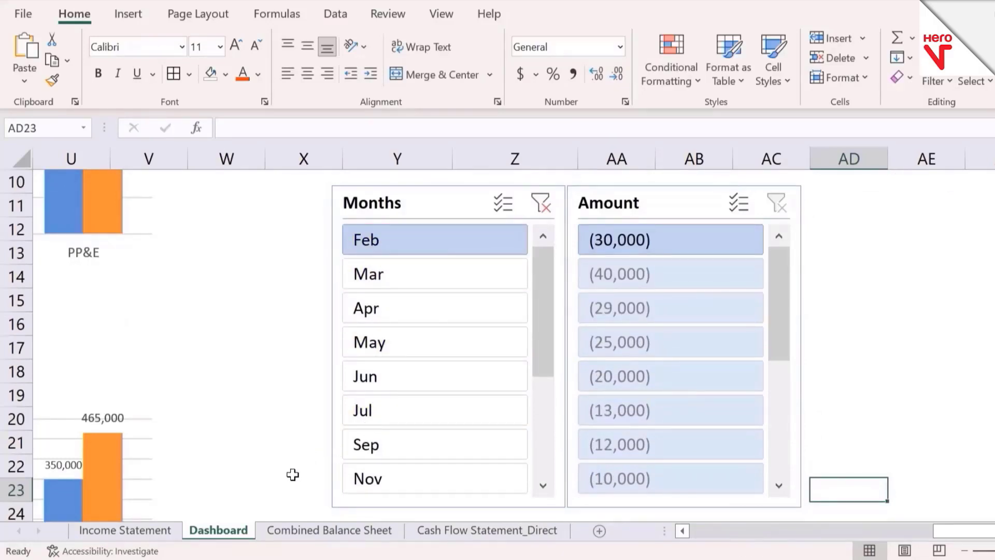
# Step: On the Cash Flow Statement_Direct sheet, fill the 5-Feb-22 supplier payment's date and amount cells with yellow
pyautogui.click(469, 530)
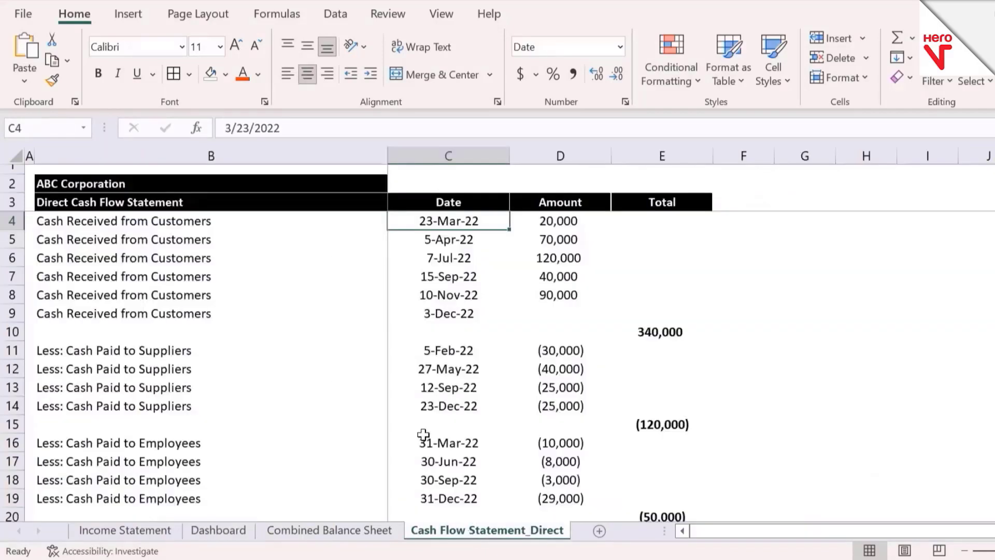
pyautogui.press('Up')
pyautogui.press('Up')
pyautogui.press('Down')
pyautogui.press('Down')
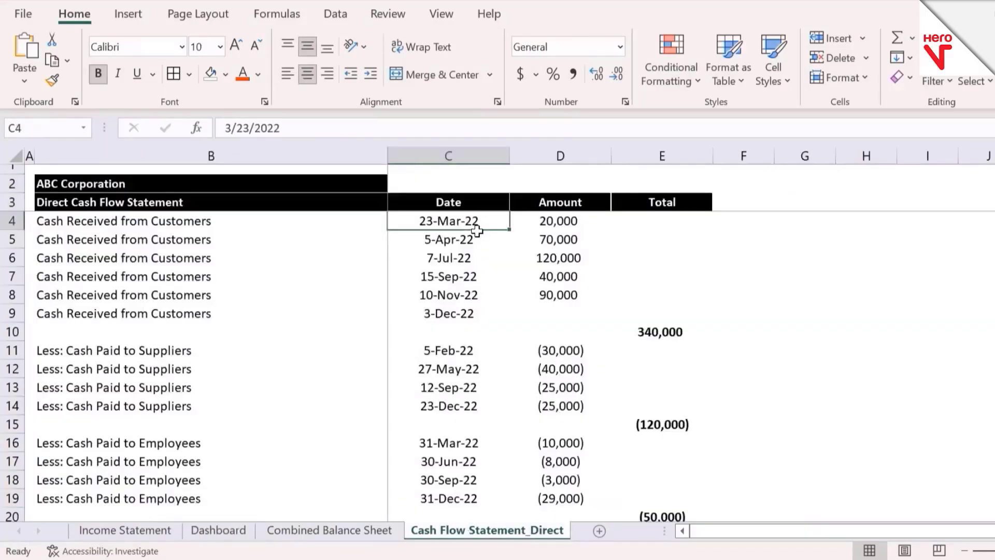
pyautogui.press('Down')
pyautogui.press('Down')
pyautogui.press('Down')
pyautogui.press('Down')
pyautogui.press('Down')
pyautogui.press('Down')
pyautogui.press('Down')
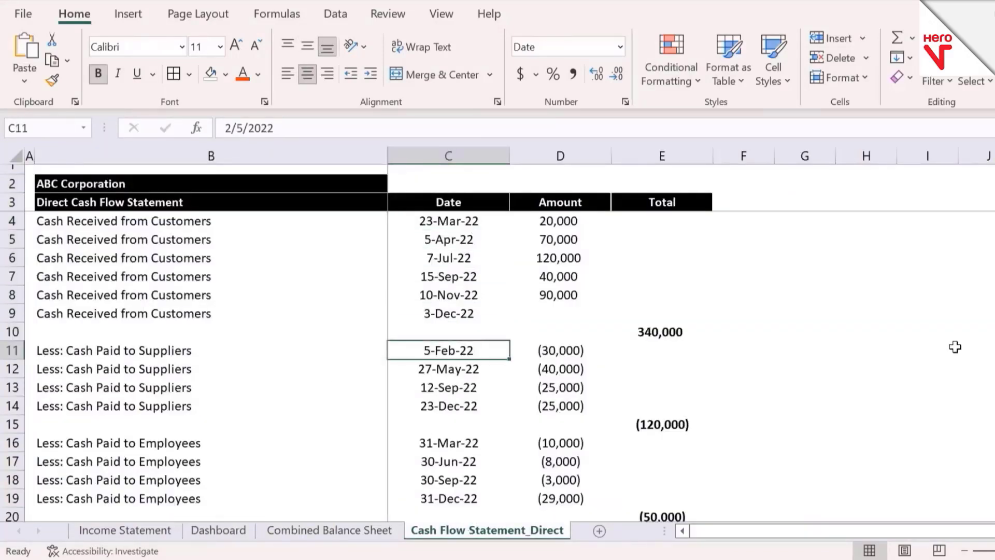
pyautogui.hotkey('shift', 'Right')
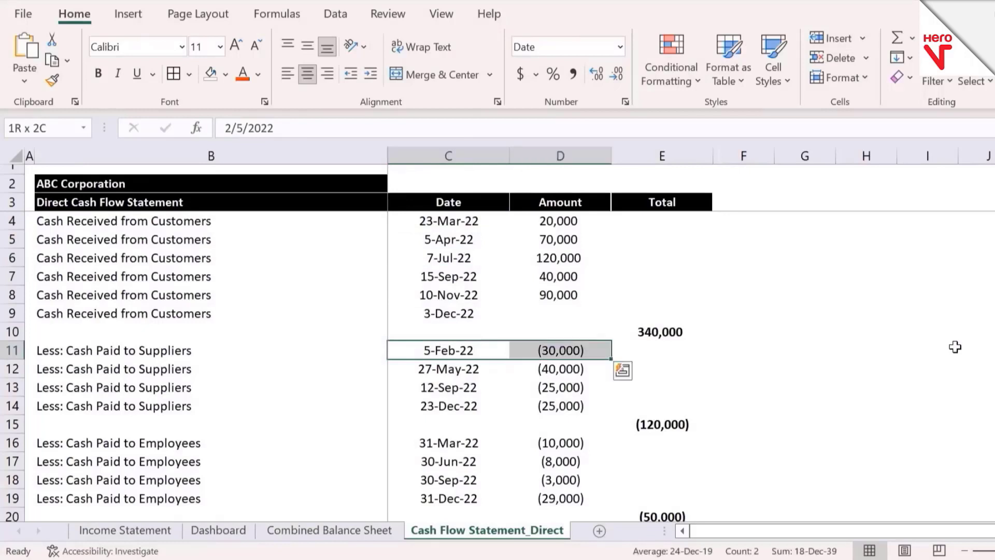
pyautogui.click(227, 78)
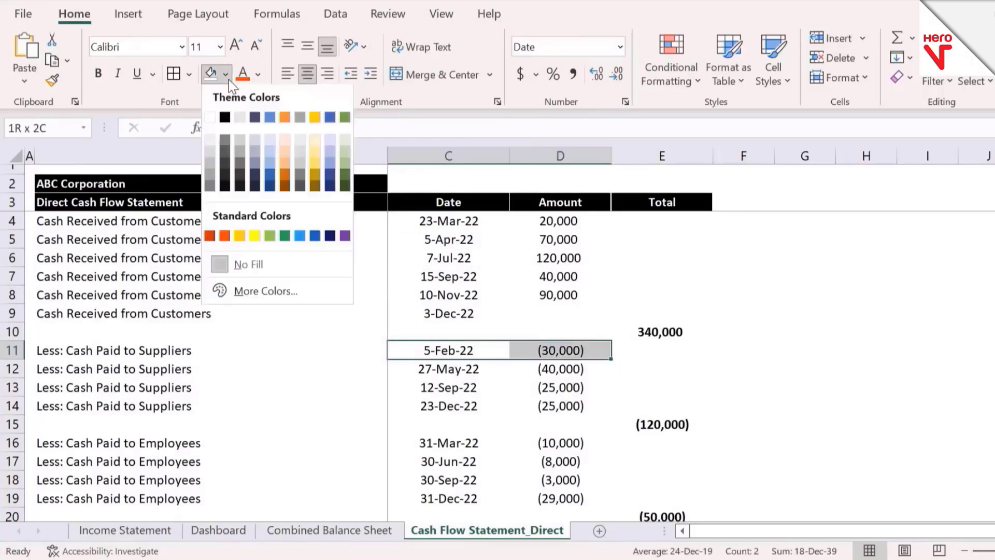
pyautogui.click(261, 240)
# Step: Check the remaining dates in the direct cash flow statement for other February entries, and return to the Dashboard sheet
pyautogui.press('Down')
pyautogui.press('Down')
pyautogui.press('Down')
pyautogui.press('Down')
pyautogui.press('Down')
pyautogui.press('Down')
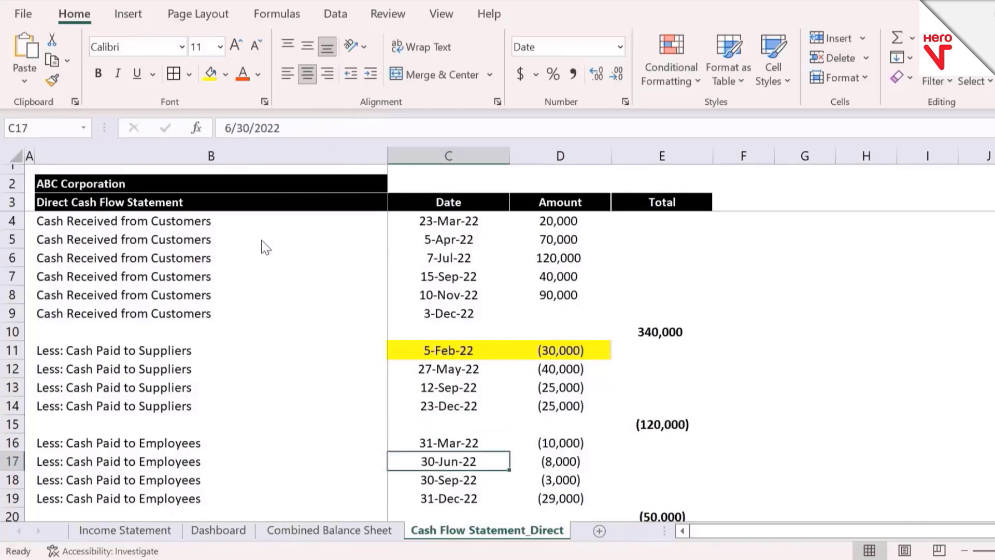
pyautogui.press('Down')
pyautogui.press('Down')
pyautogui.press('Down')
pyautogui.press('Down')
pyautogui.press('Down')
pyautogui.press('Down')
pyautogui.press('Down')
pyautogui.press('Down')
pyautogui.press('Down')
pyautogui.press('Down')
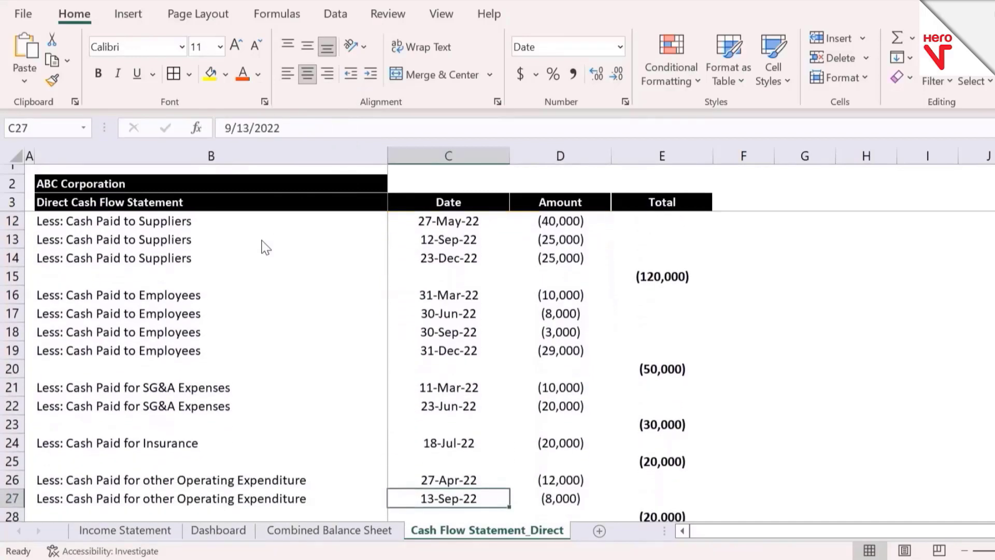
pyautogui.hotkey('ctrl', 'pageup')
pyautogui.hotkey('ctrl', 'pageup')
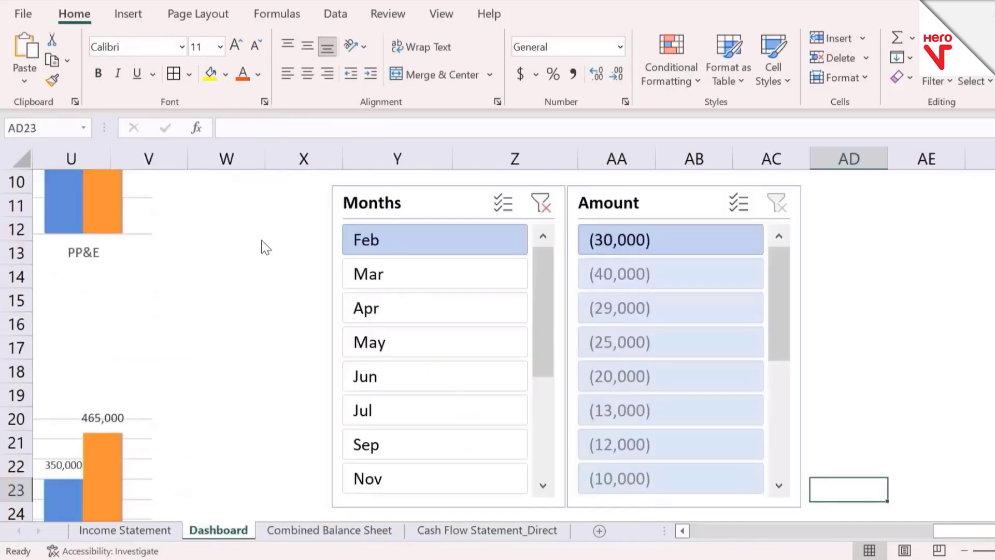
# Step: Filter the Months slicer in turn to Mar, Apr, May, Jun, Jul, Sep, Nov and Dec
pyautogui.click(419, 277)
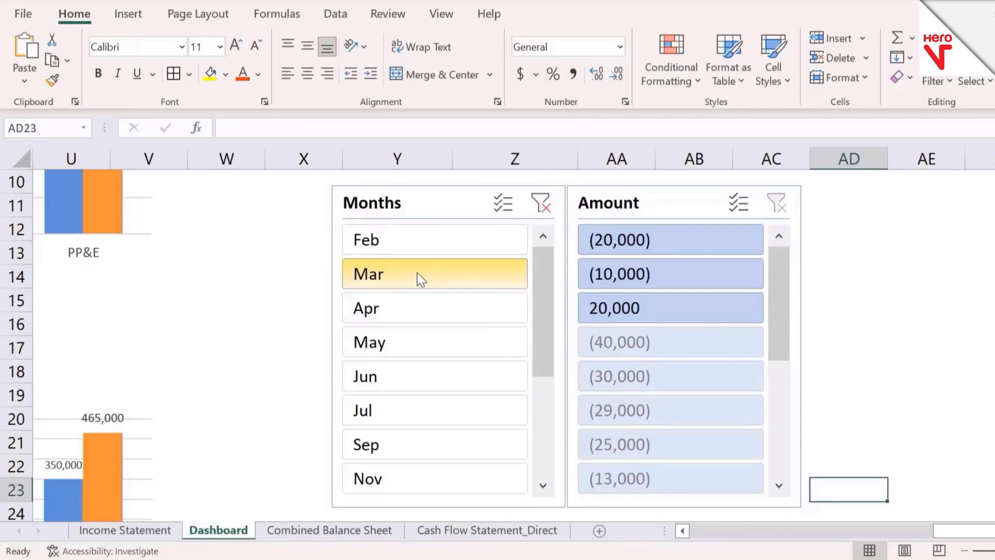
pyautogui.click(423, 308)
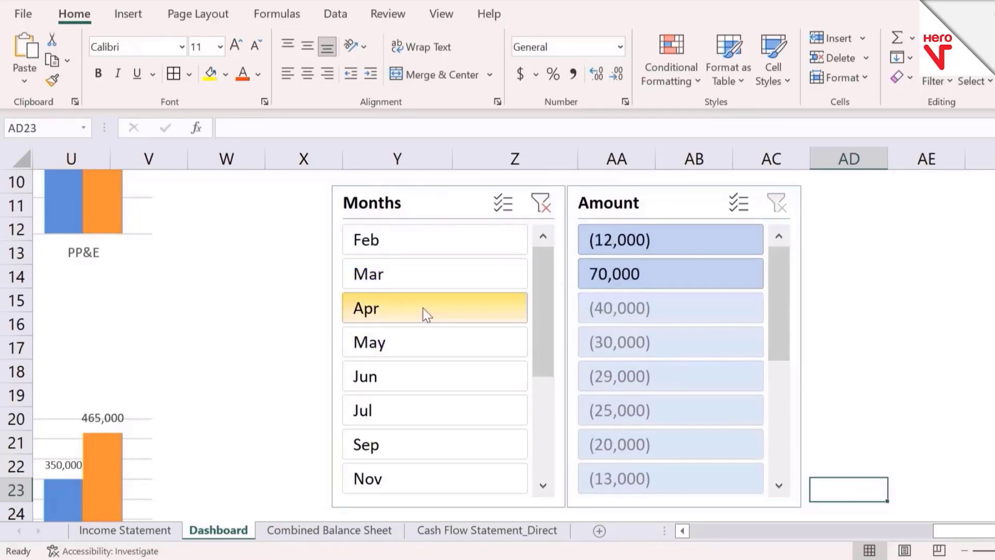
pyautogui.click(422, 344)
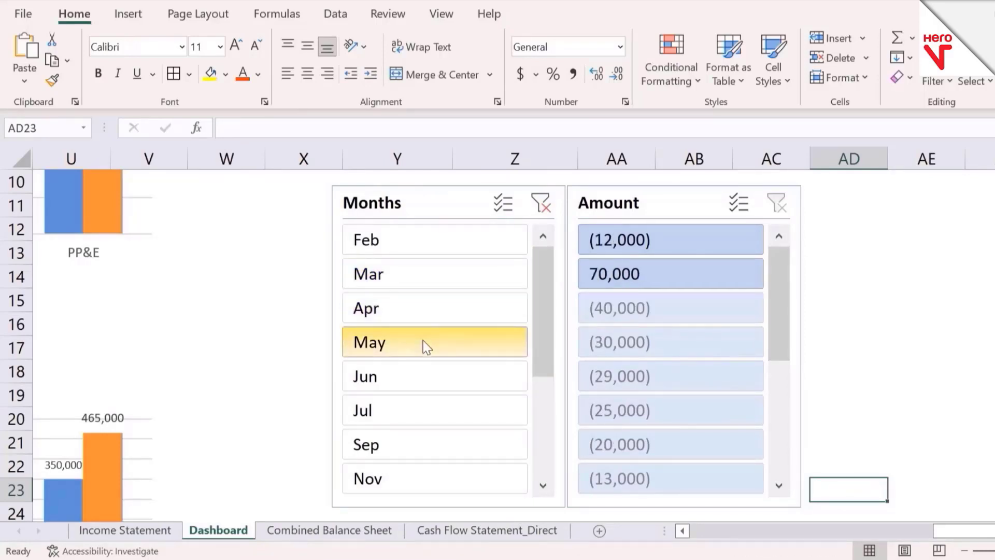
pyautogui.click(415, 372)
pyautogui.click(425, 415)
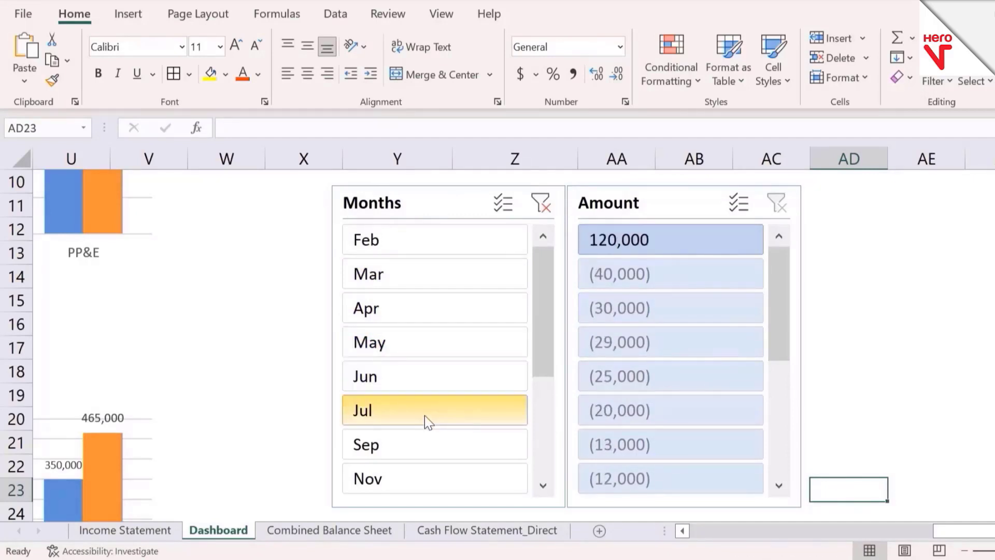
pyautogui.click(428, 445)
pyautogui.click(430, 479)
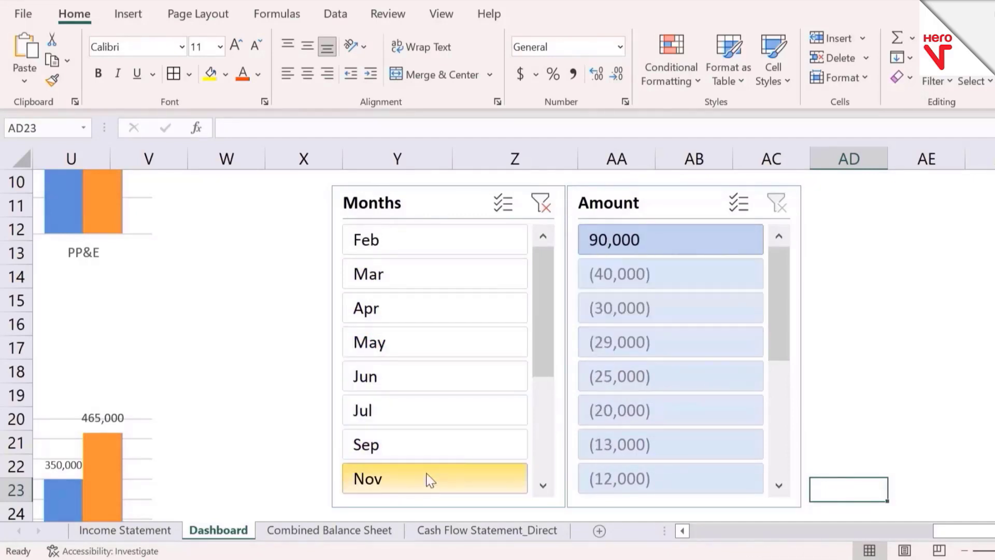
pyautogui.moveTo(549, 337); pyautogui.dragTo(554, 417)
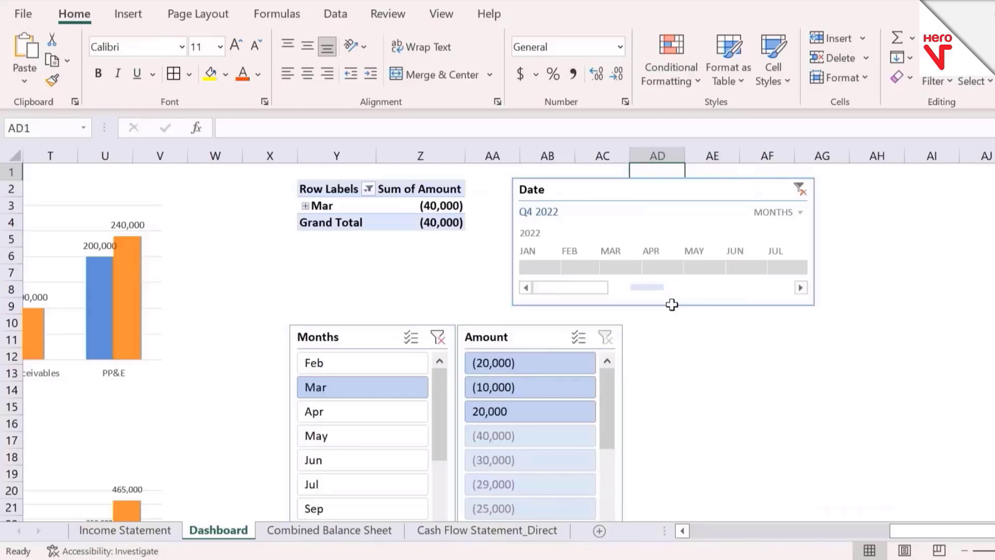
# Step: View the whole Dashboard from its first column at 60% zoom, with all charts, the PivotTable, timeline and slicers
pyautogui.press('Left')
pyautogui.press('Left')
pyautogui.press('Left')
pyautogui.press('Left')
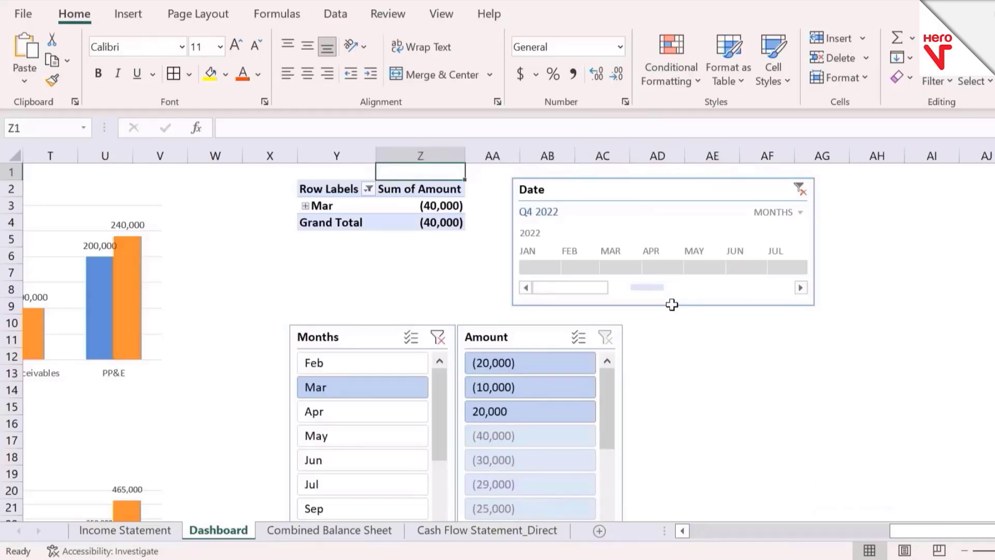
pyautogui.click(773, 362)
pyautogui.press('Home')
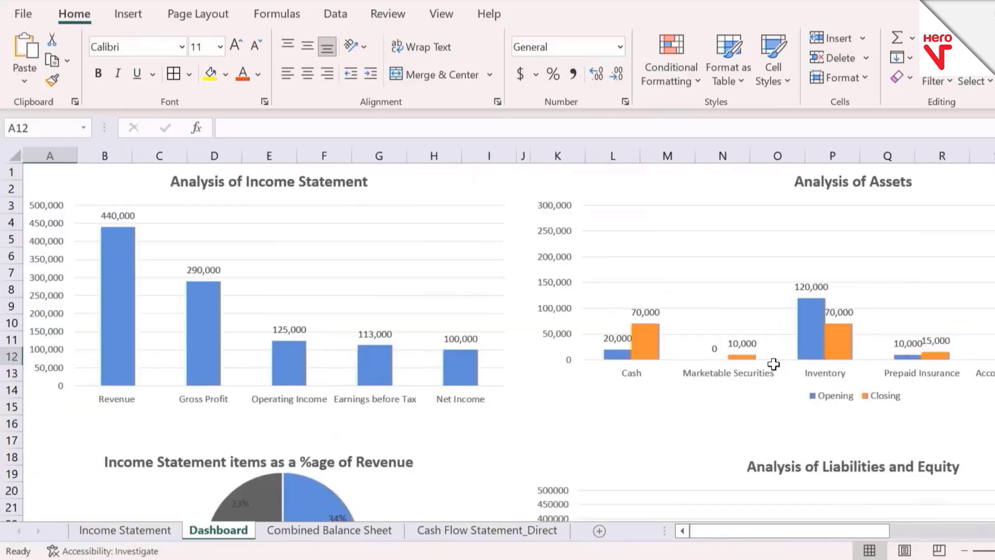
pyautogui.click(963, 551)
pyautogui.click(963, 551)
pyautogui.click(963, 551)
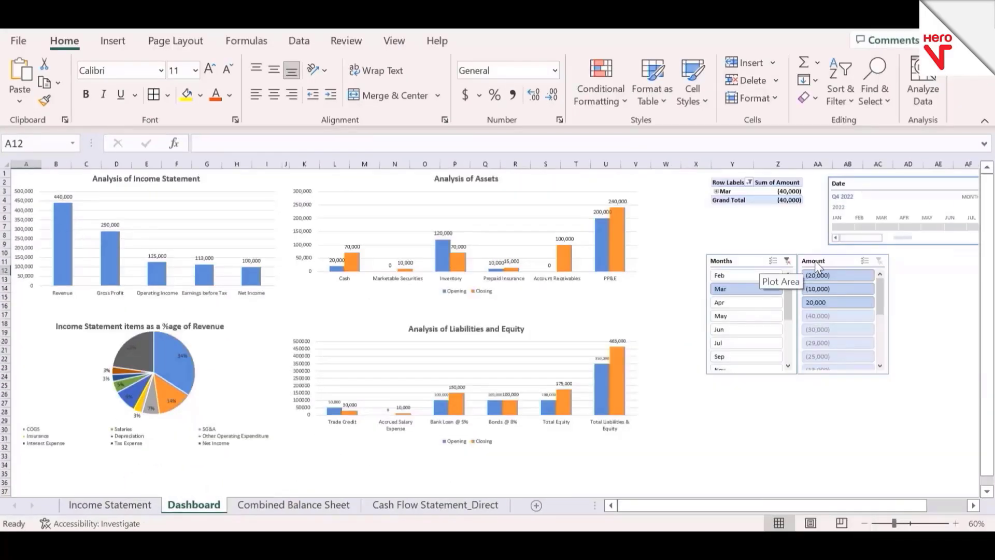
# Step: Select the Months and Amount slicers together and move both down to about row 15, further below the PivotTable
pyautogui.click(753, 259)
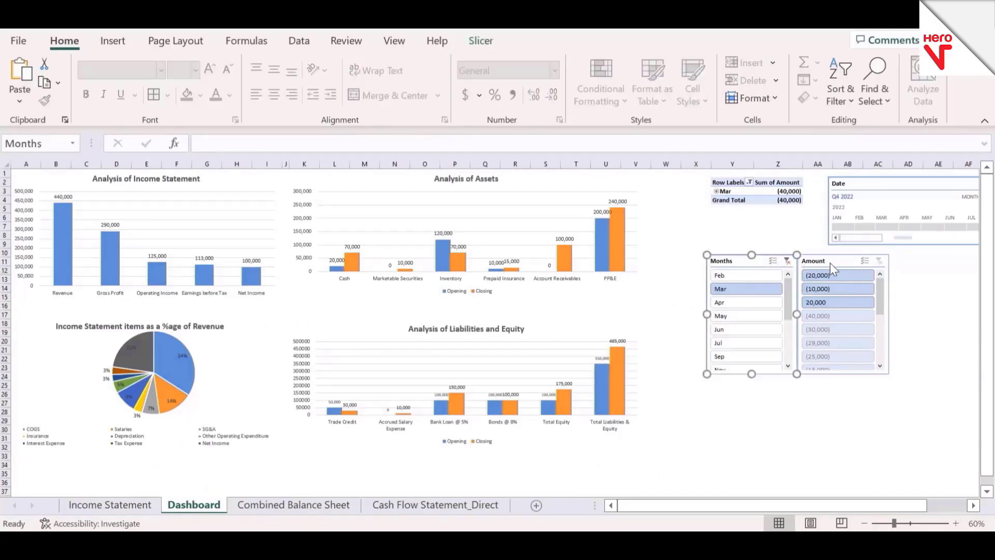
pyautogui.keyDown('ctrl'); pyautogui.click(829, 262); pyautogui.keyUp('ctrl')
pyautogui.moveTo(755, 261); pyautogui.dragTo(765, 302)
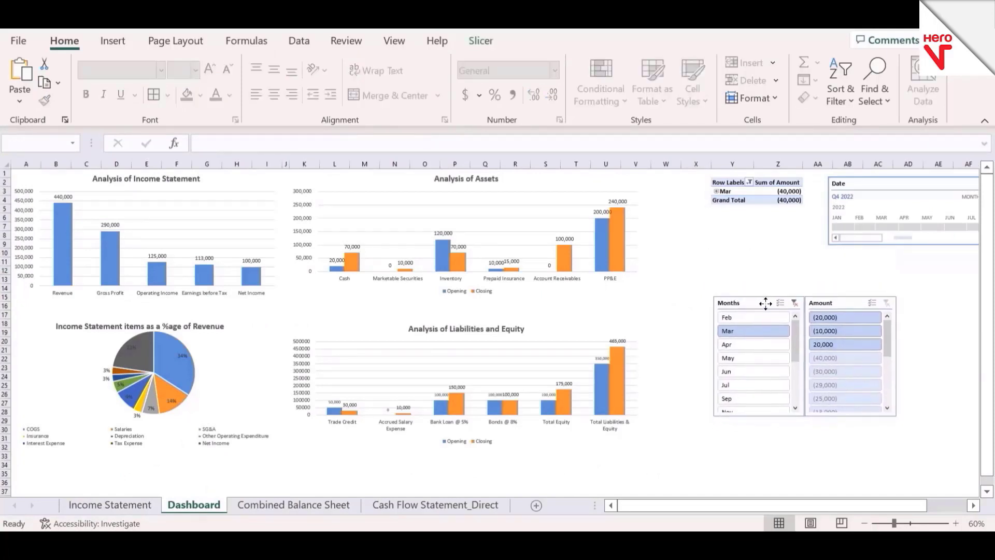